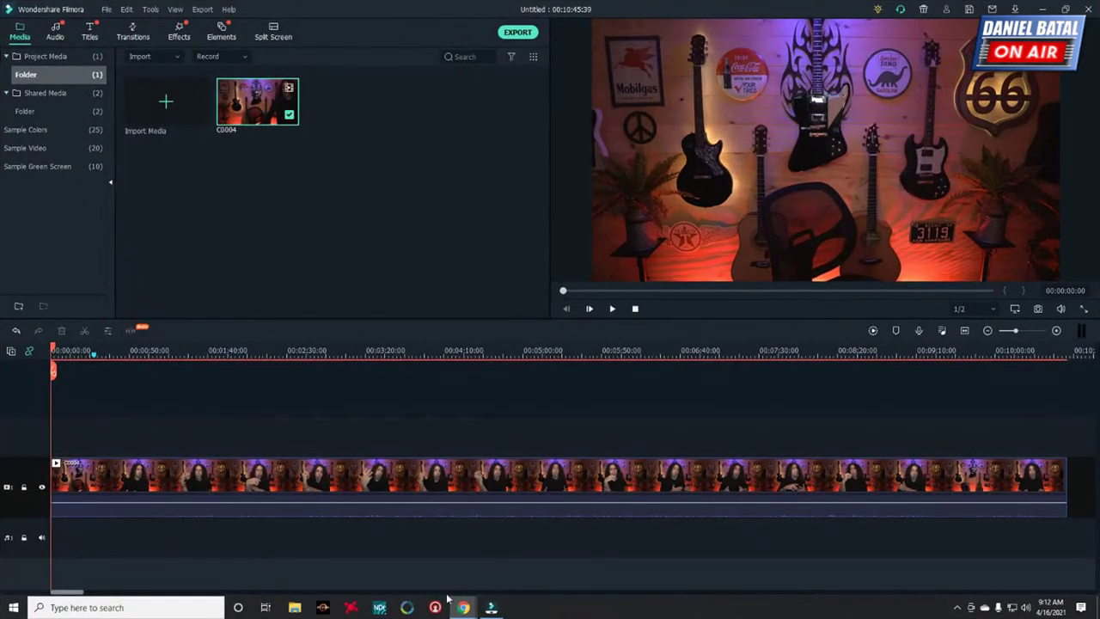
Step: Turn on automatic hiding of the taskbar in desktop mode, close the settings and refit the editor window to the full screen
right_click(571, 610)
click(597, 592)
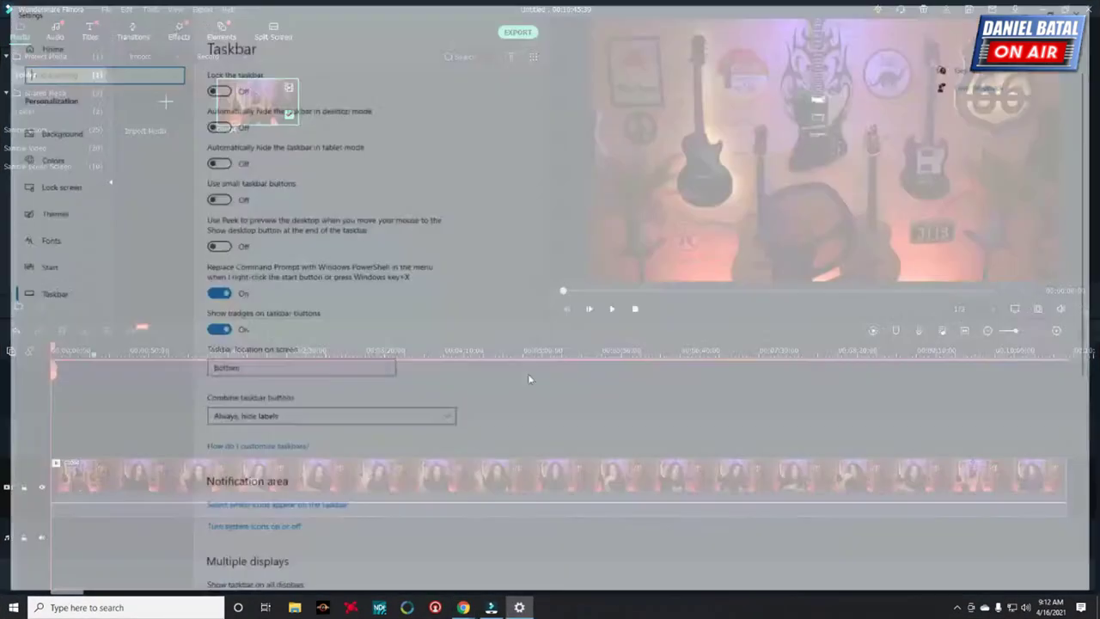
click(209, 122)
click(1085, 8)
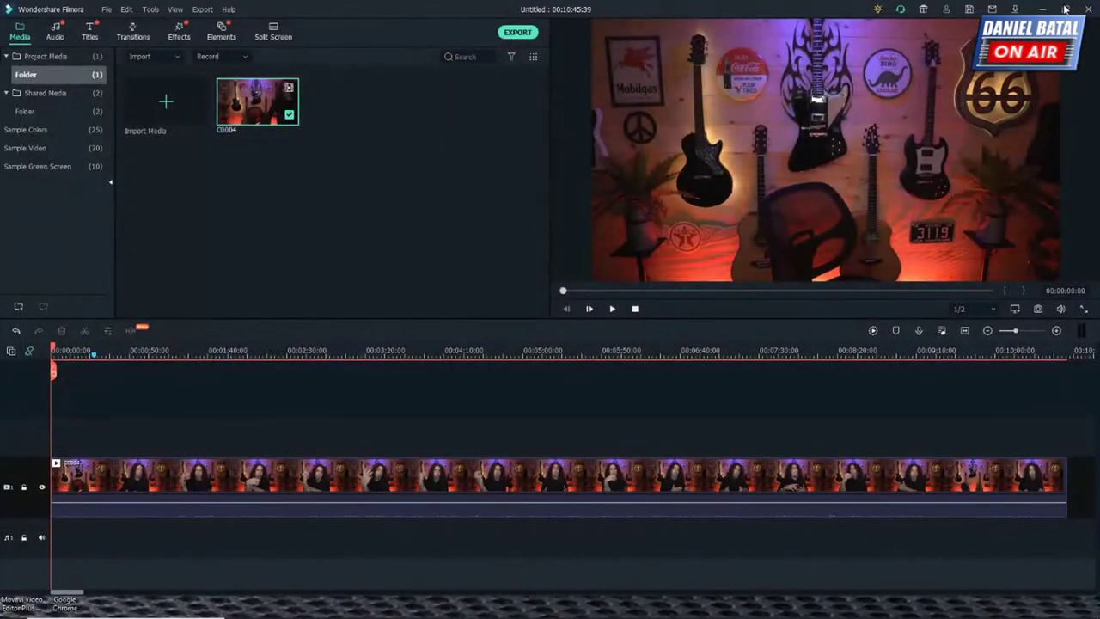
click(1066, 7)
click(817, 135)
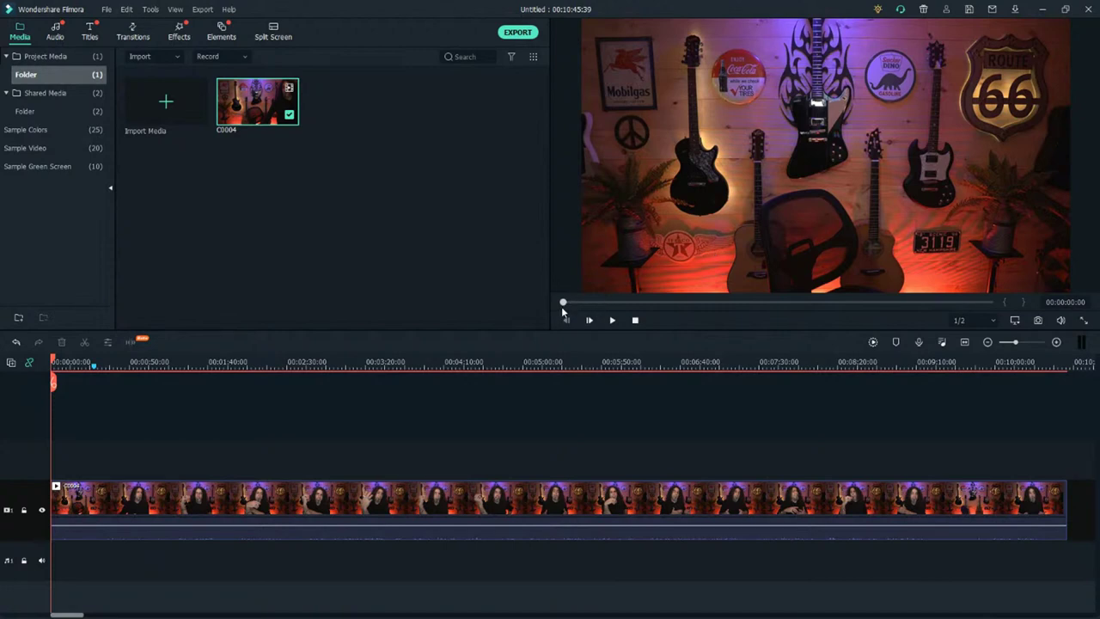
Step: Preview the opening of the C0004 clip and park the playhead at 00:00:28:01, where the white balance card is held up
drag(565, 305, 568, 307)
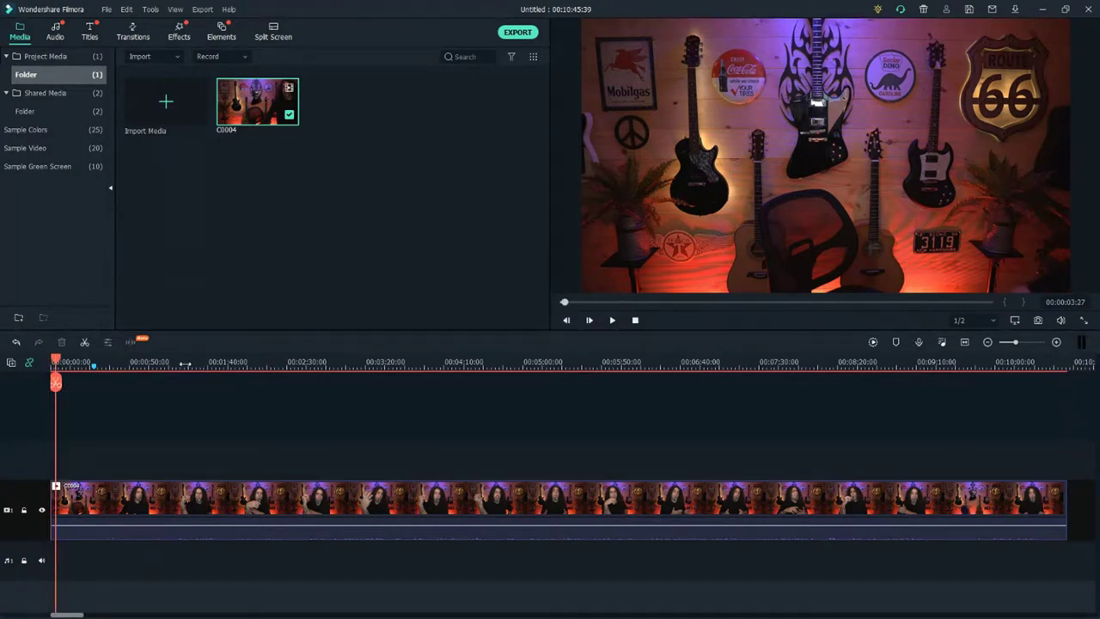
click(59, 361)
drag(59, 361, 93, 365)
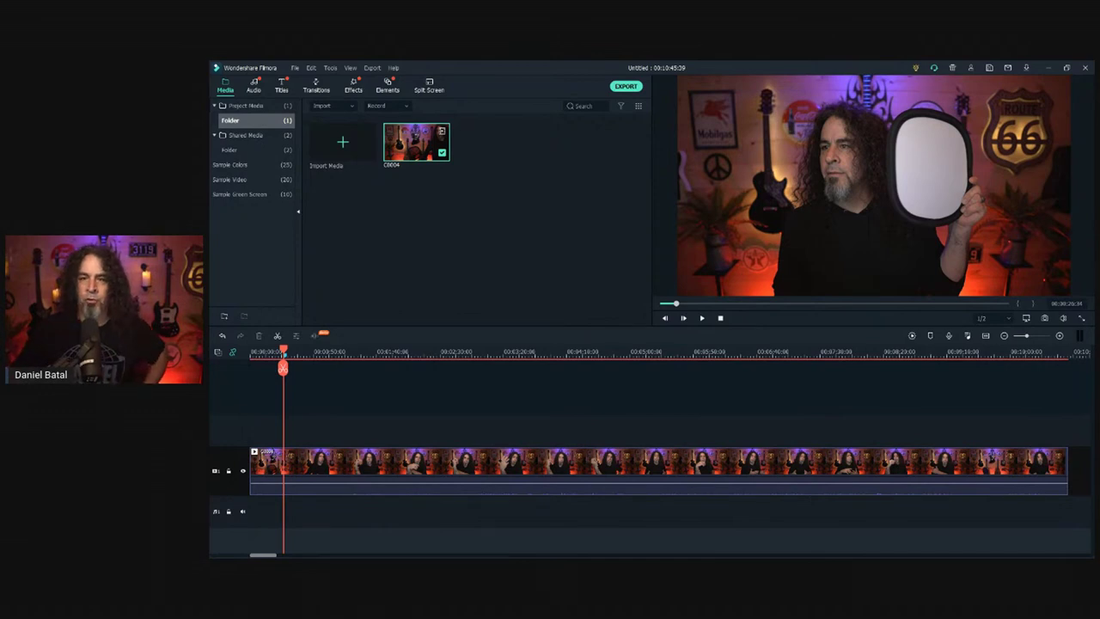
click(702, 318)
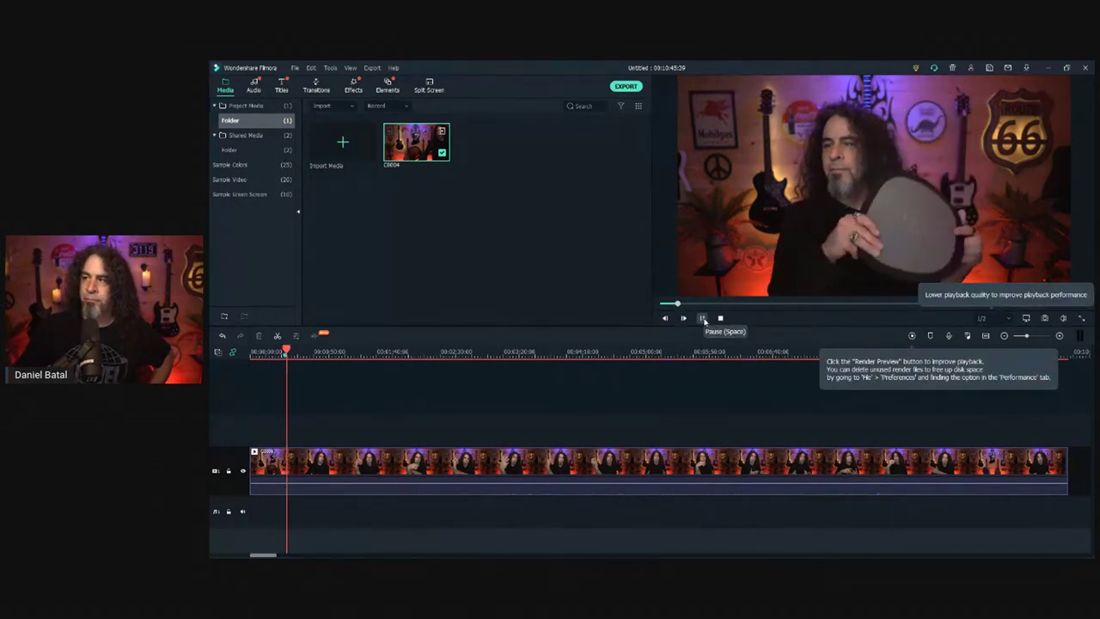
click(702, 319)
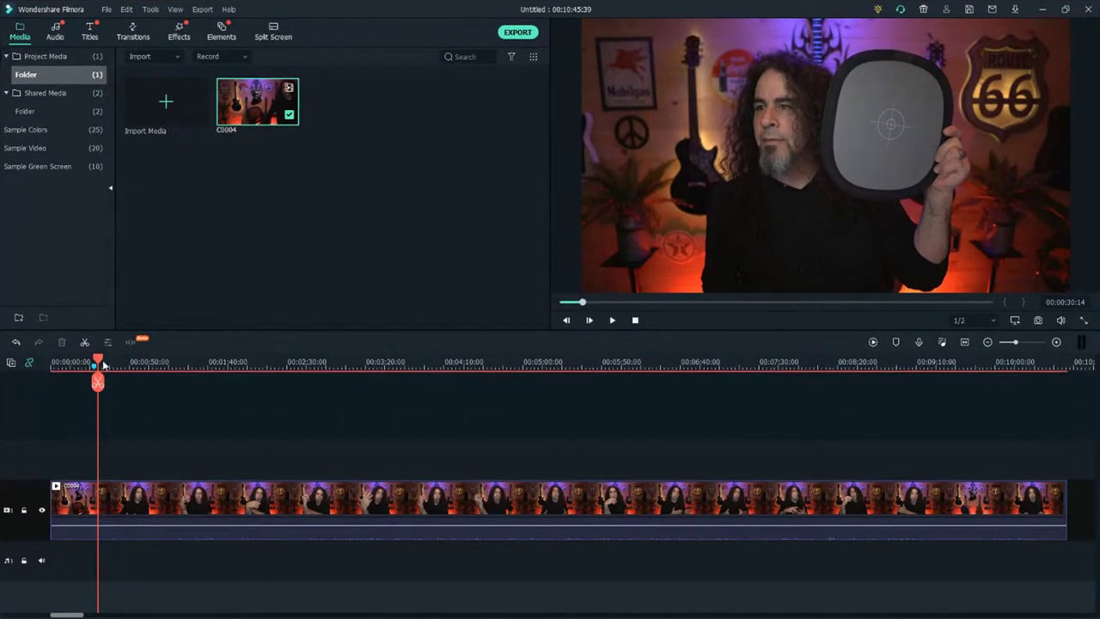
drag(104, 366, 94, 365)
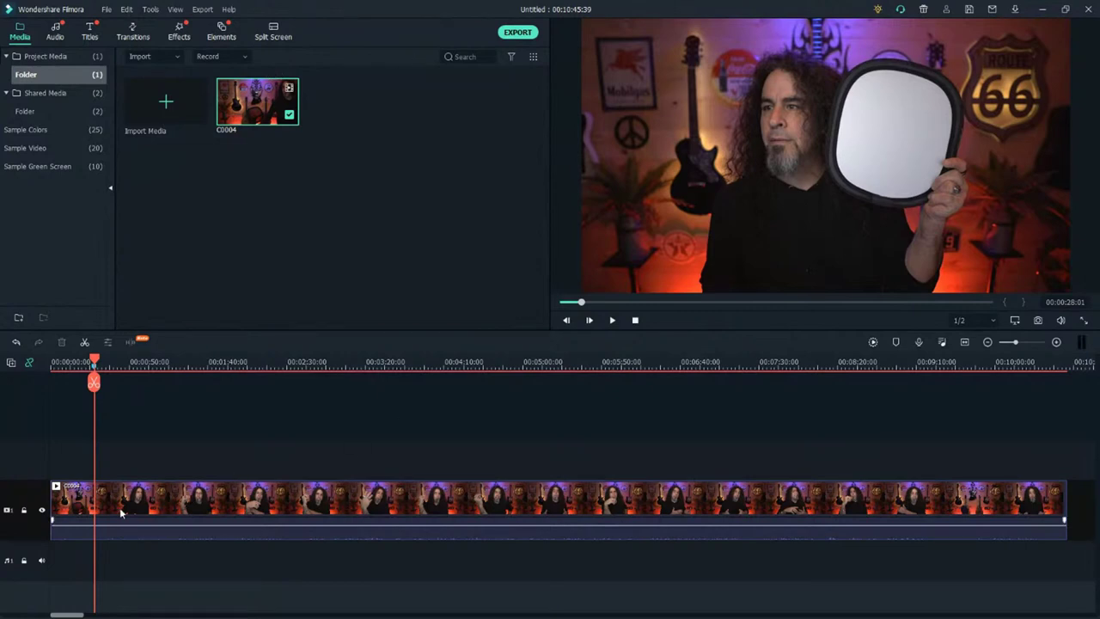
Step: Set the timeline clip's white balance by sampling the white card in the preview with the color picker
double_click(94, 503)
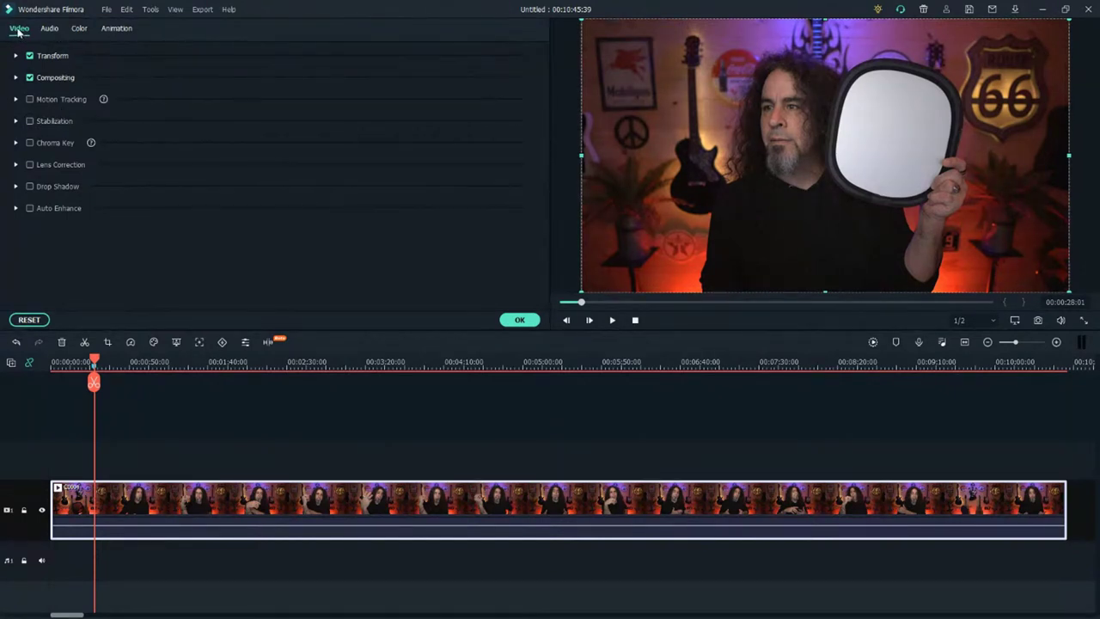
click(50, 31)
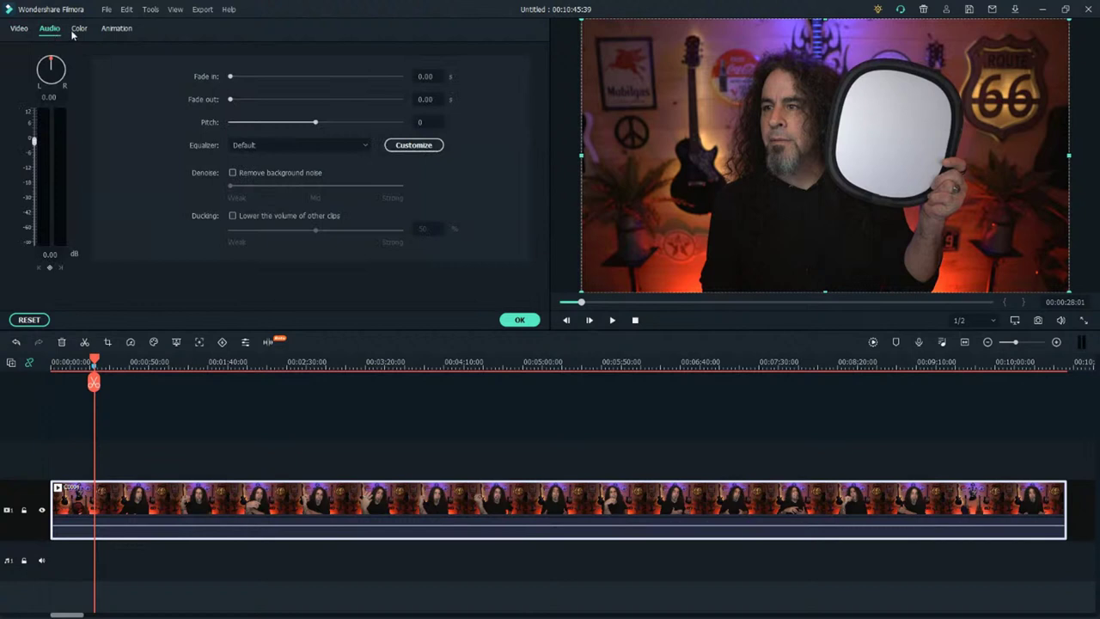
click(80, 31)
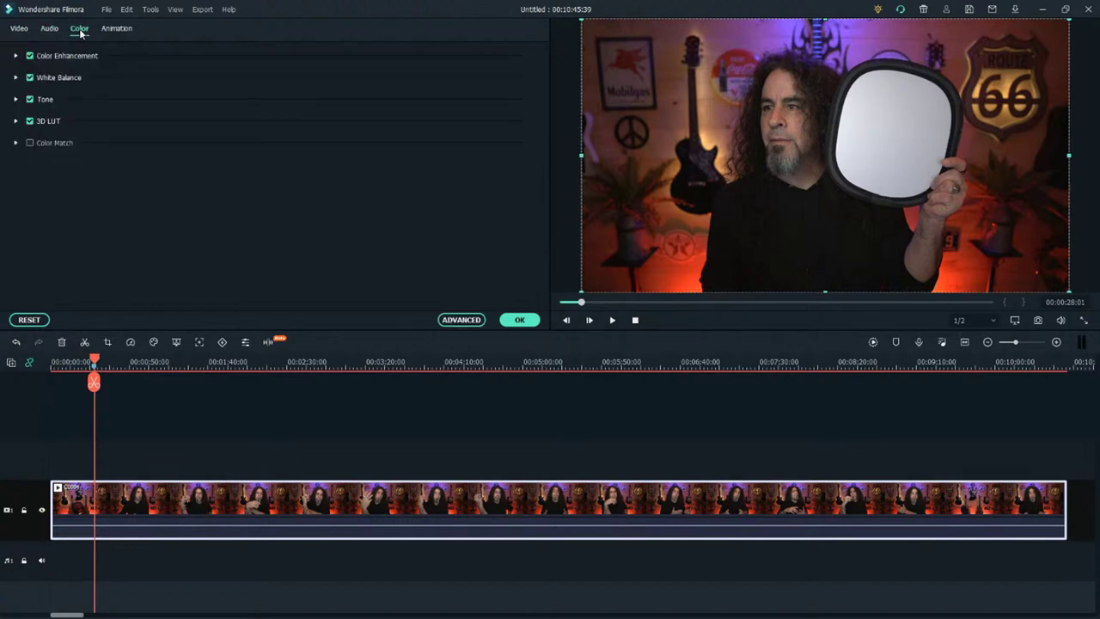
click(15, 77)
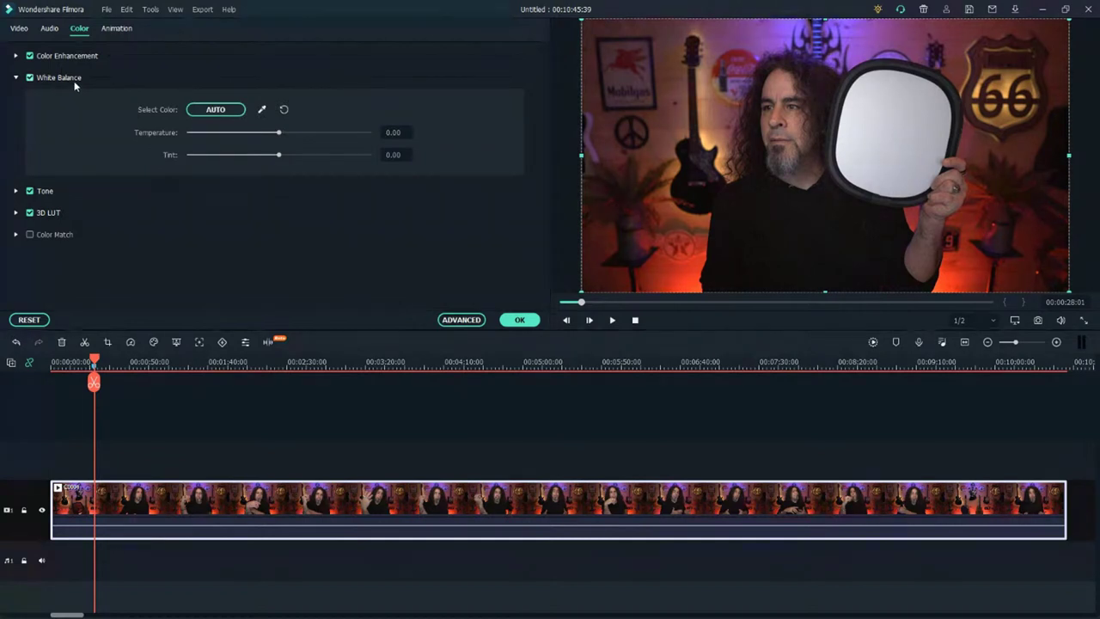
click(263, 110)
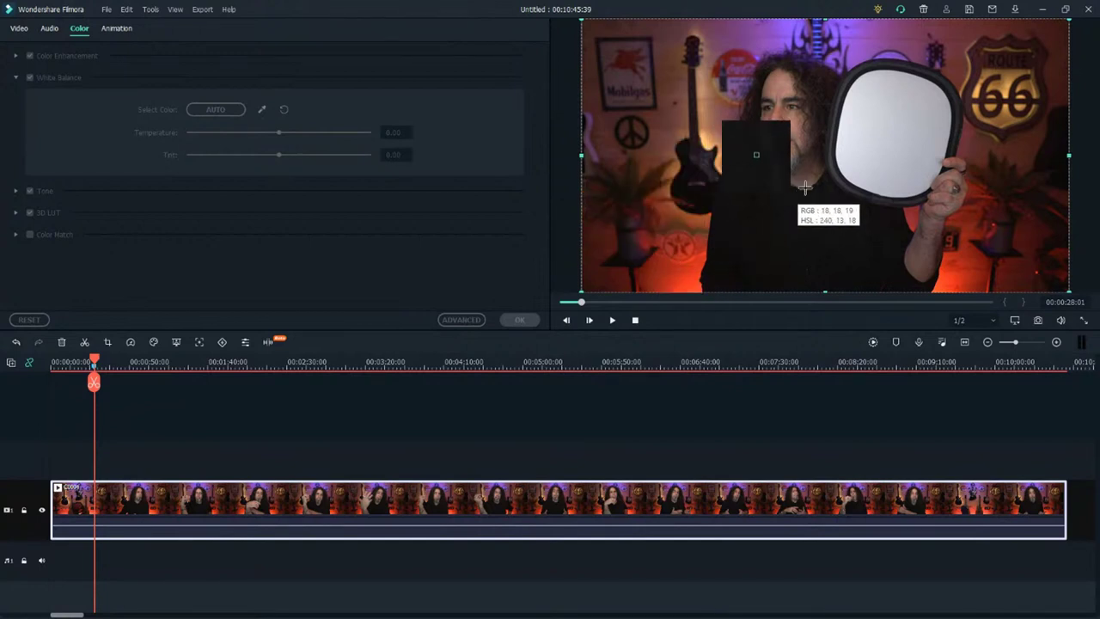
click(844, 129)
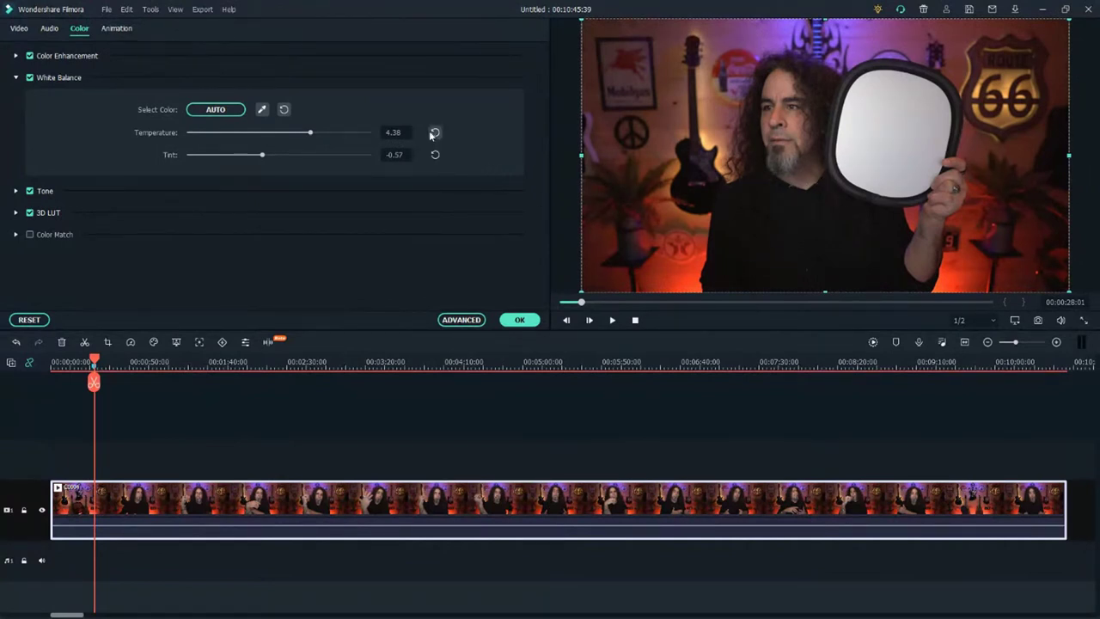
Step: Compare the clip with White Balance off and on, leaving the correction enabled
click(30, 78)
click(29, 78)
click(29, 79)
Step: Open Advanced Color Correction for the clip, maximize its window and browse the available presets
click(456, 324)
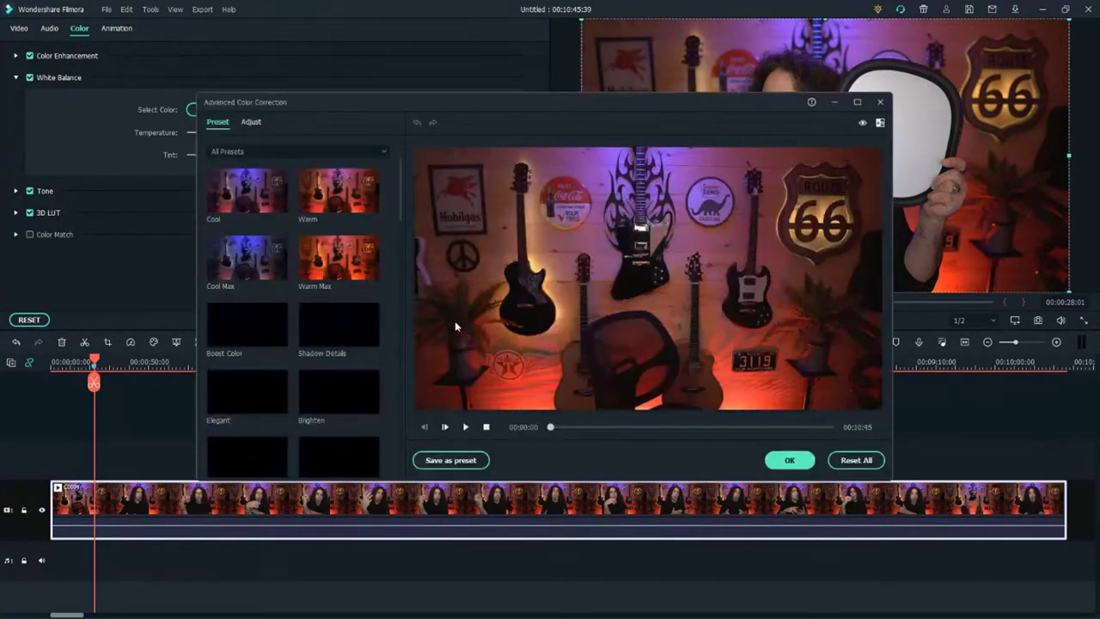
click(858, 102)
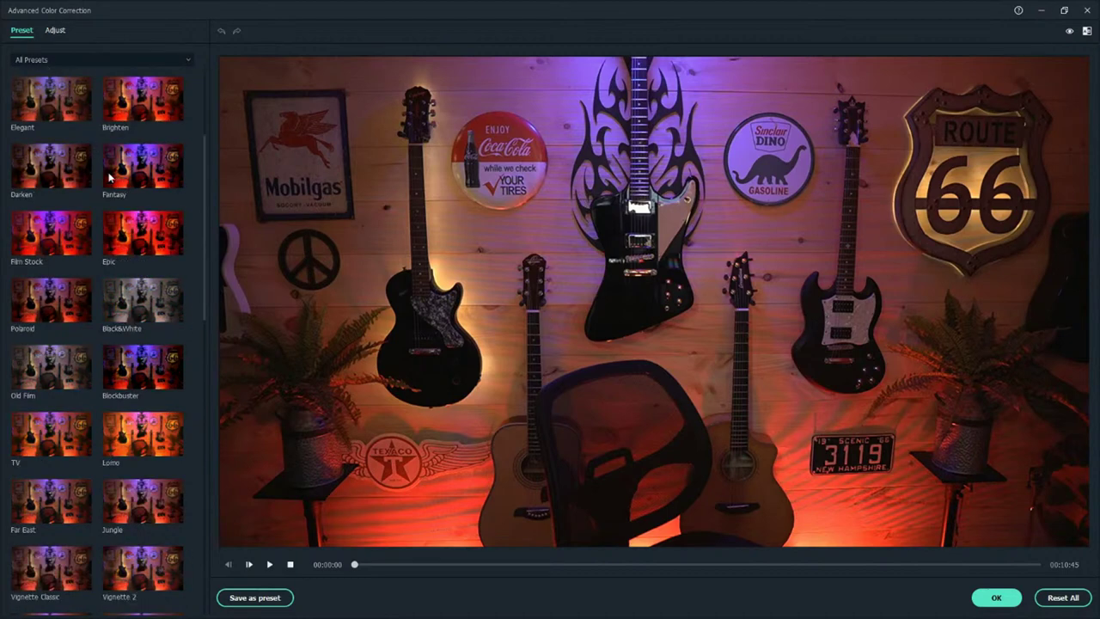
scroll(99, 142, down, 10)
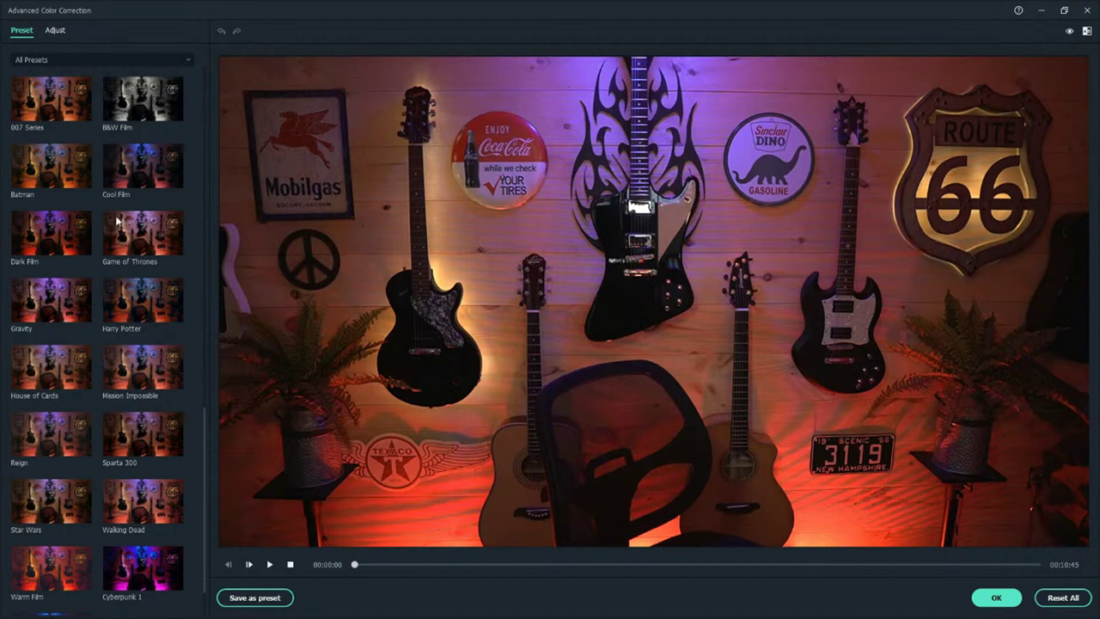
scroll(143, 161, up, 10)
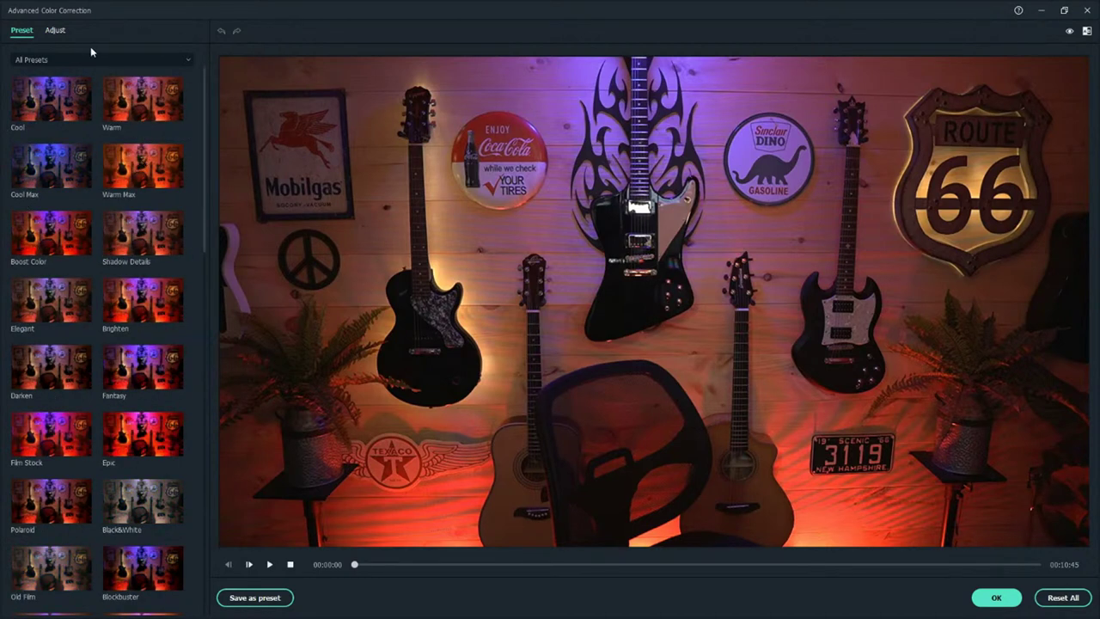
Step: In the manual Color adjustments, try Contrast at its extremes and settle it at about 9
click(54, 31)
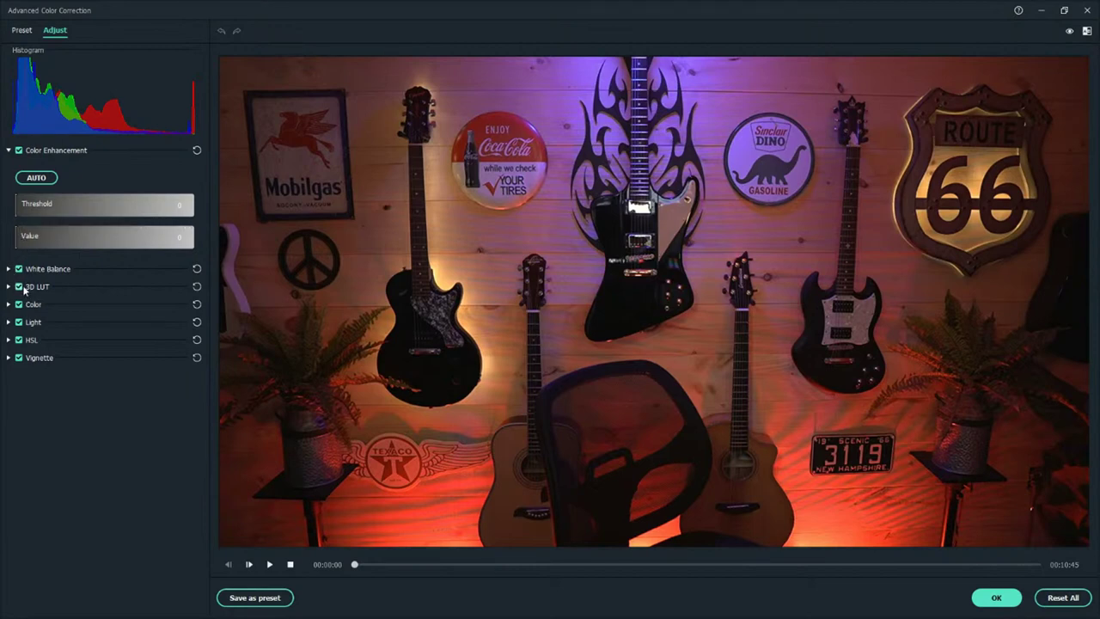
click(10, 151)
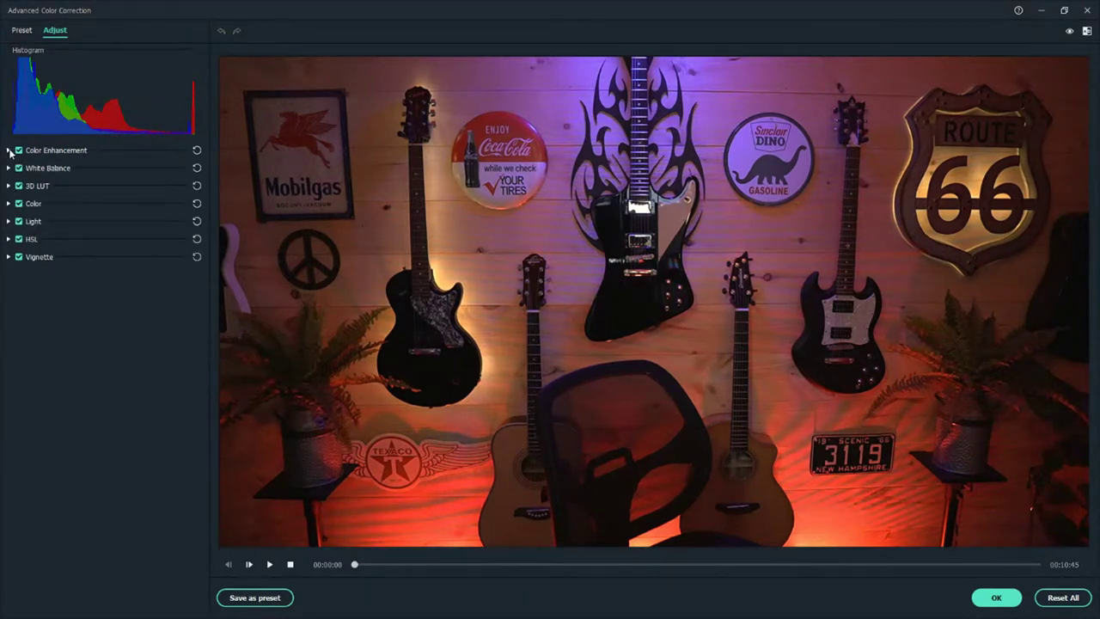
click(10, 204)
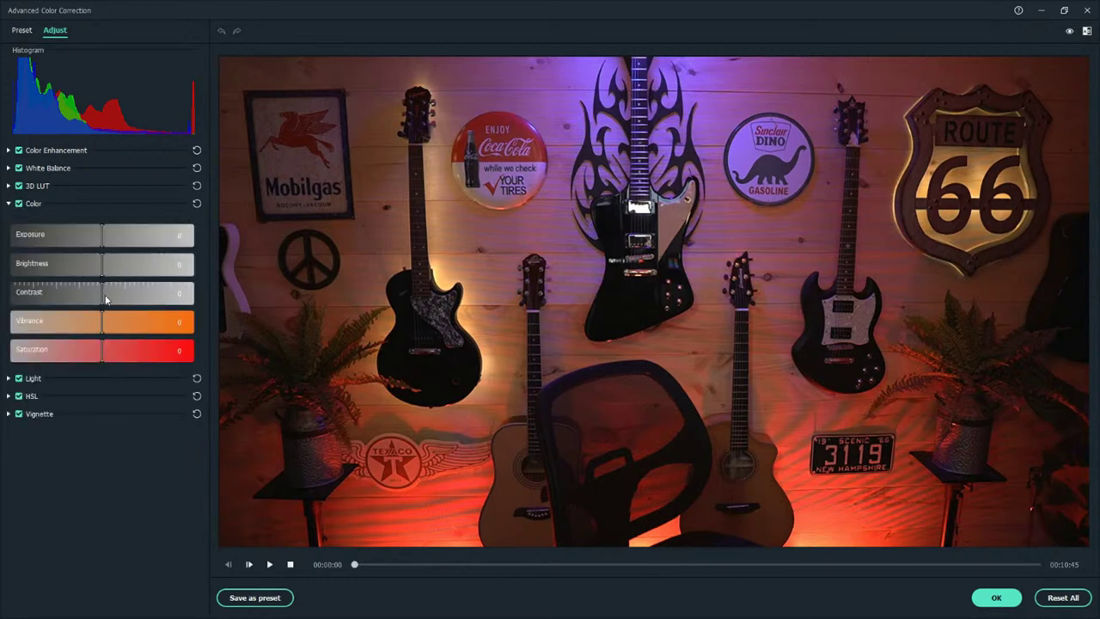
drag(100, 295, 200, 302)
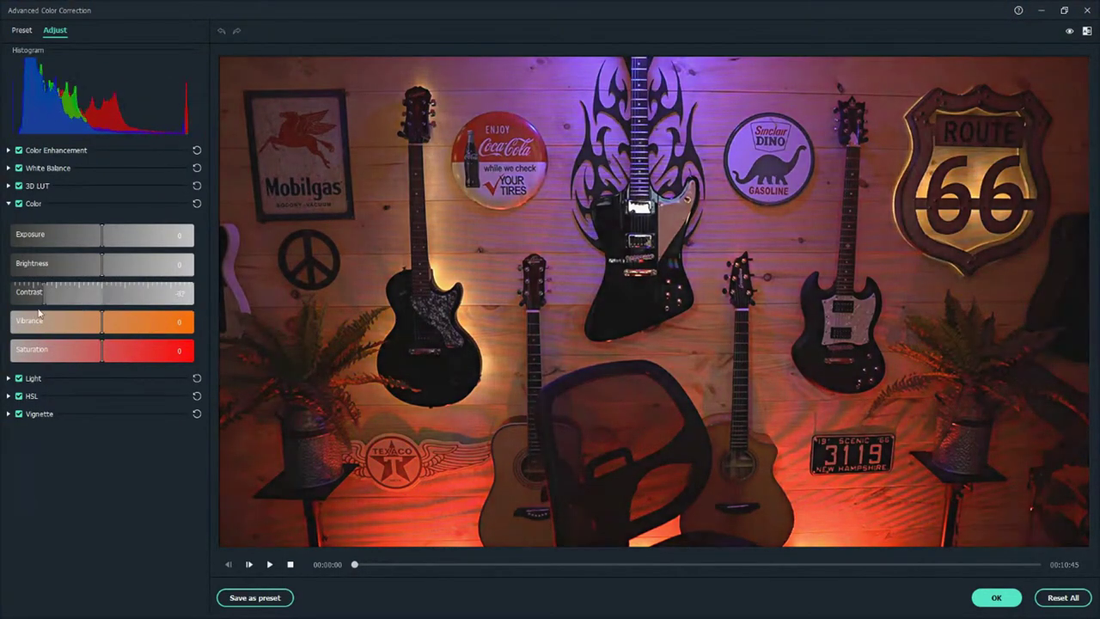
drag(21, 294, 111, 311)
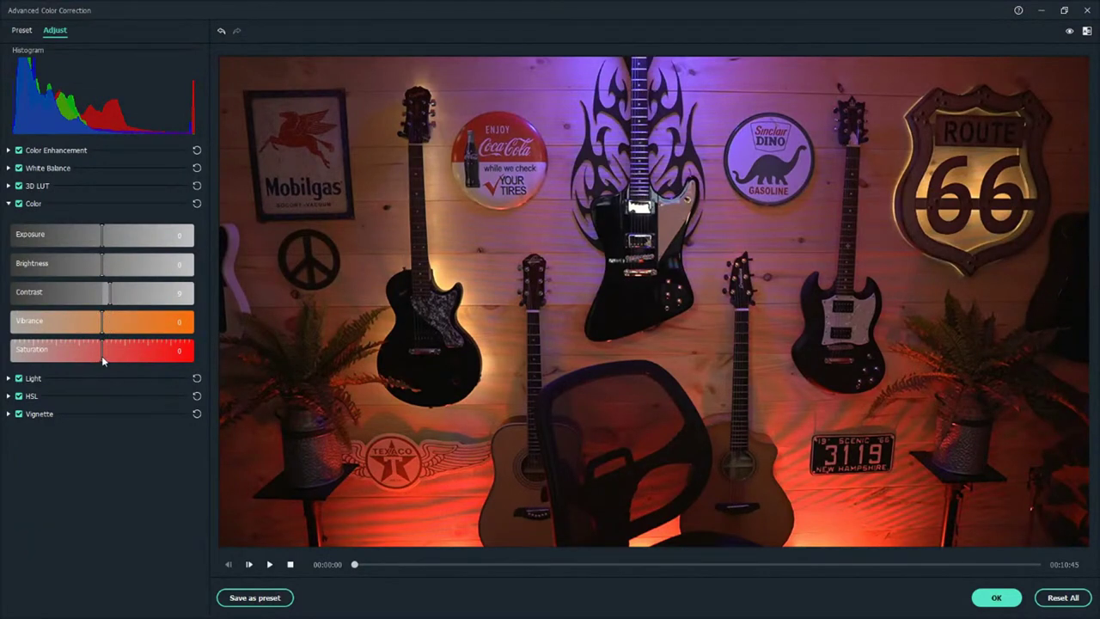
Step: Raise Saturation slightly above neutral and collapse the Color adjustments
drag(103, 357, 109, 357)
mouse_move(108, 357)
mouse_down()
mouse_move(5, 360)
mouse_move(229, 351)
mouse_move(105, 350)
mouse_move(113, 356)
mouse_up()
click(8, 204)
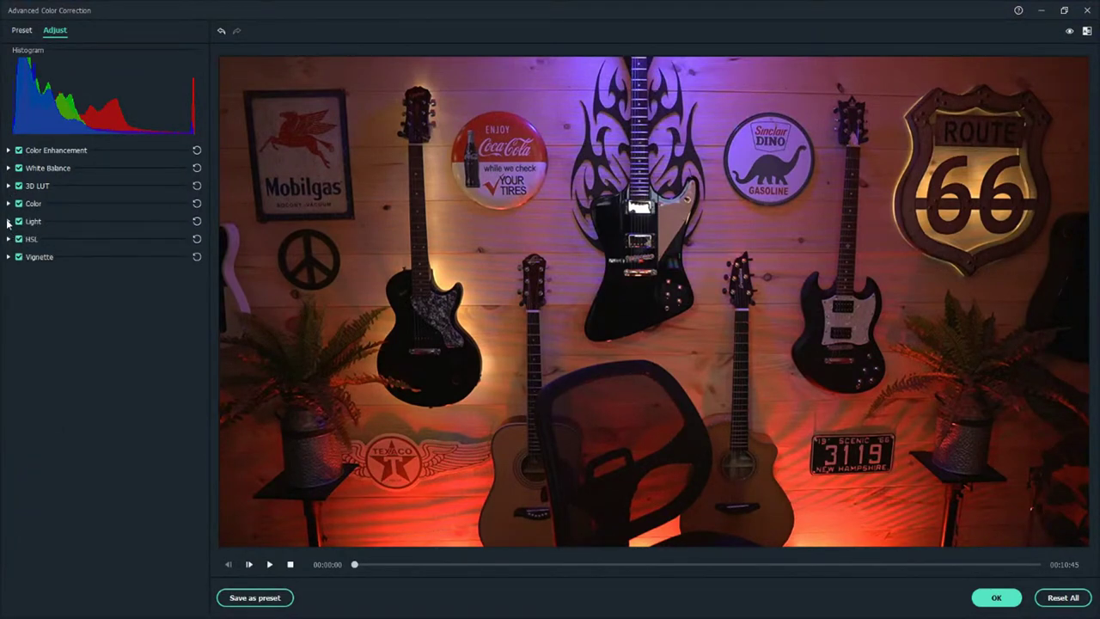
Step: Expand the Light adjustments and set Highlights to 1
click(8, 221)
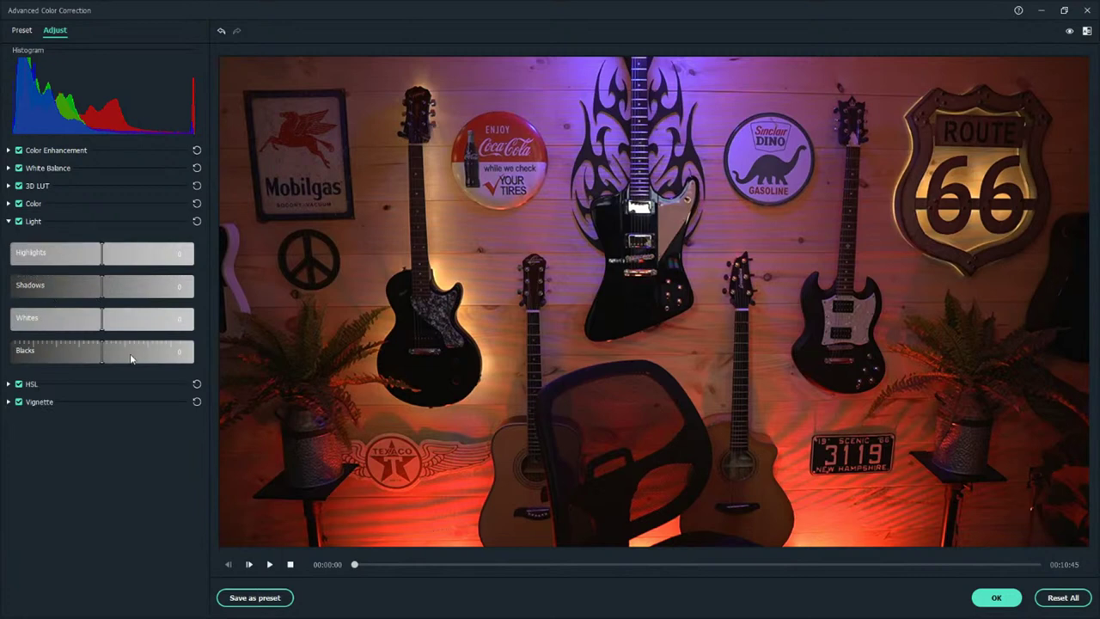
click(102, 257)
mouse_move(102, 251)
mouse_down()
mouse_move(200, 263)
mouse_move(45, 254)
mouse_move(197, 263)
mouse_move(115, 273)
mouse_move(26, 263)
mouse_move(184, 253)
mouse_move(102, 268)
mouse_up()
click(105, 261)
Step: Preview the clip at 00:07:31, then set Highlights to about 9 and Shadows to about -45
drag(602, 569, 565, 566)
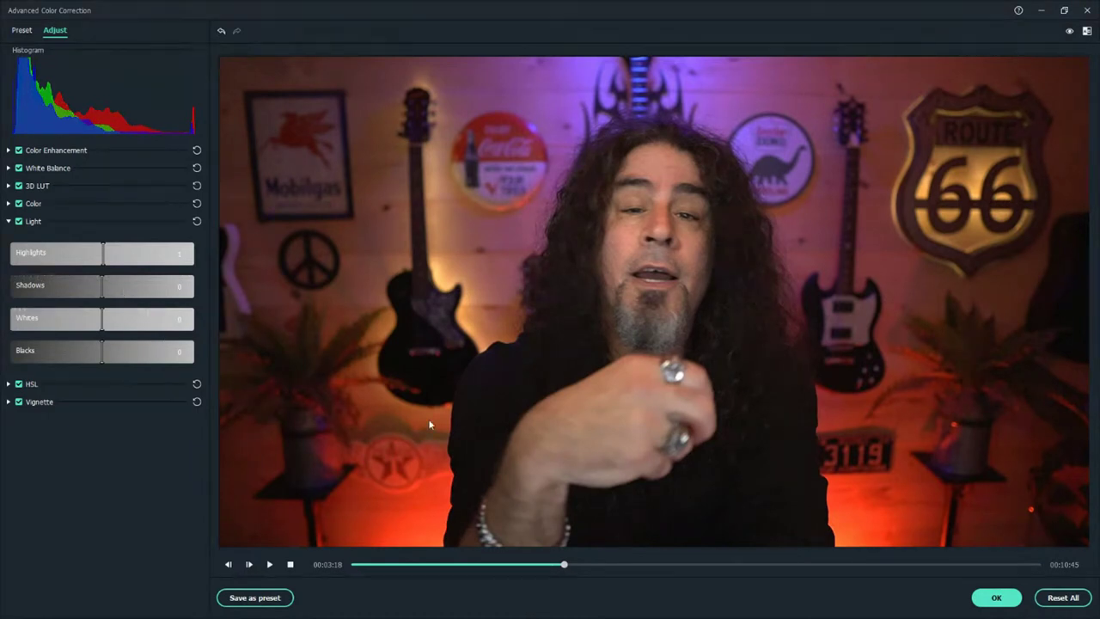
click(679, 566)
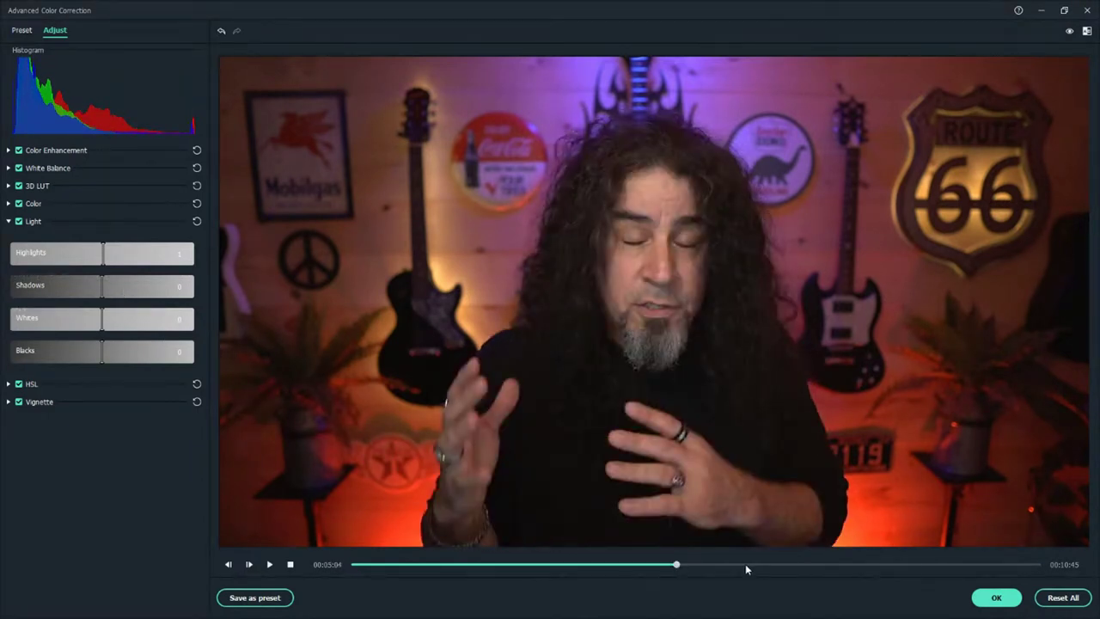
click(764, 566)
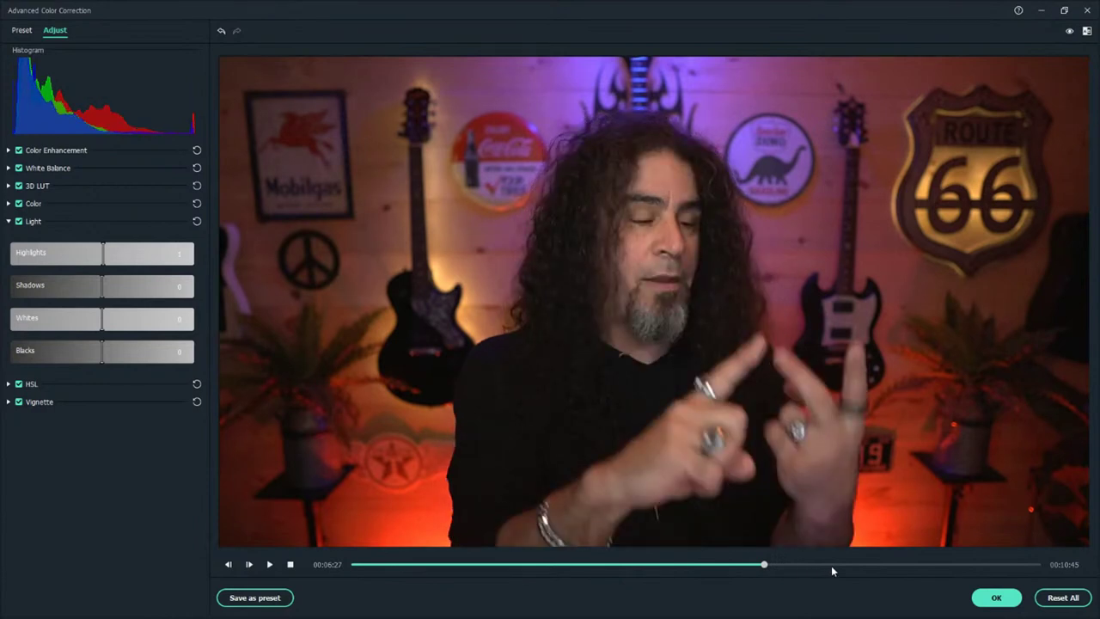
click(832, 565)
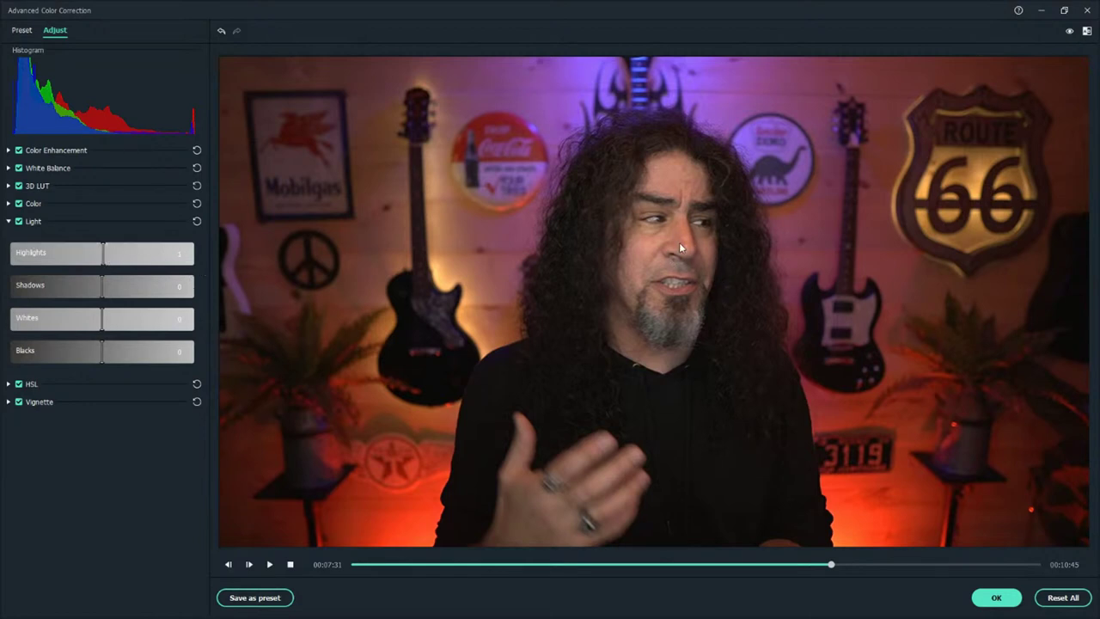
click(109, 258)
drag(111, 263, 62, 300)
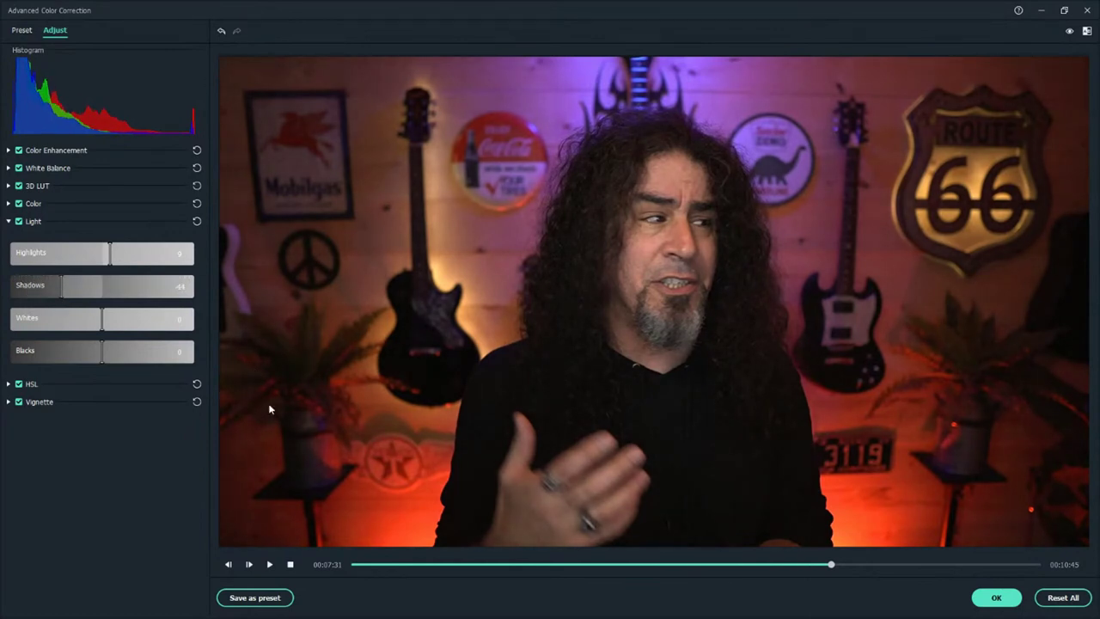
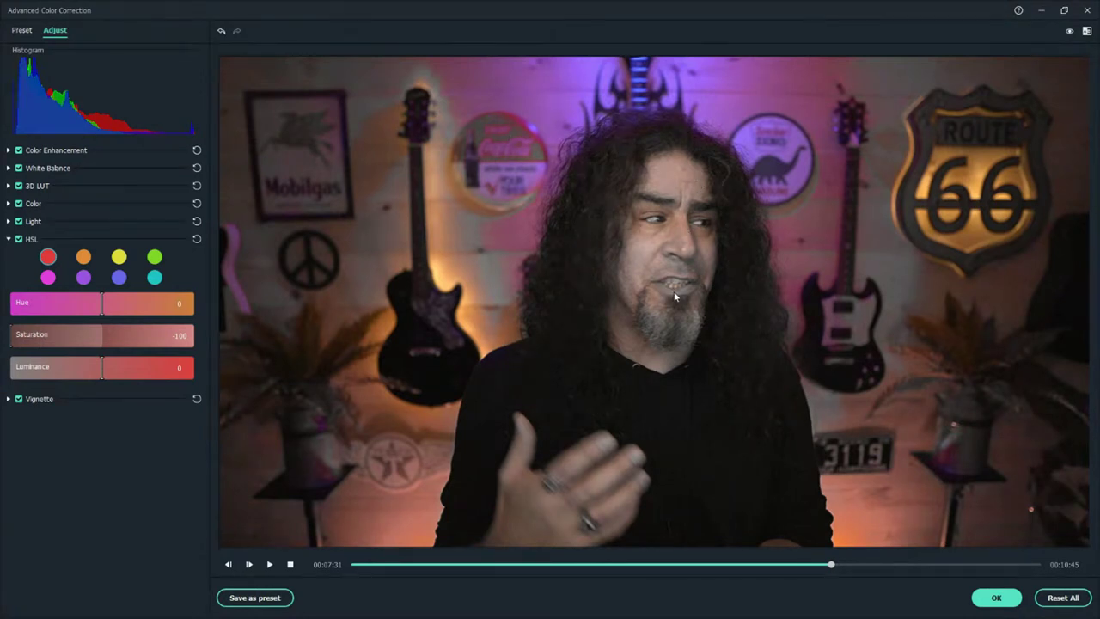
Step: Set the Saturation of the red range in the HSL adjustments to -5
click(24, 344)
drag(24, 343, 97, 340)
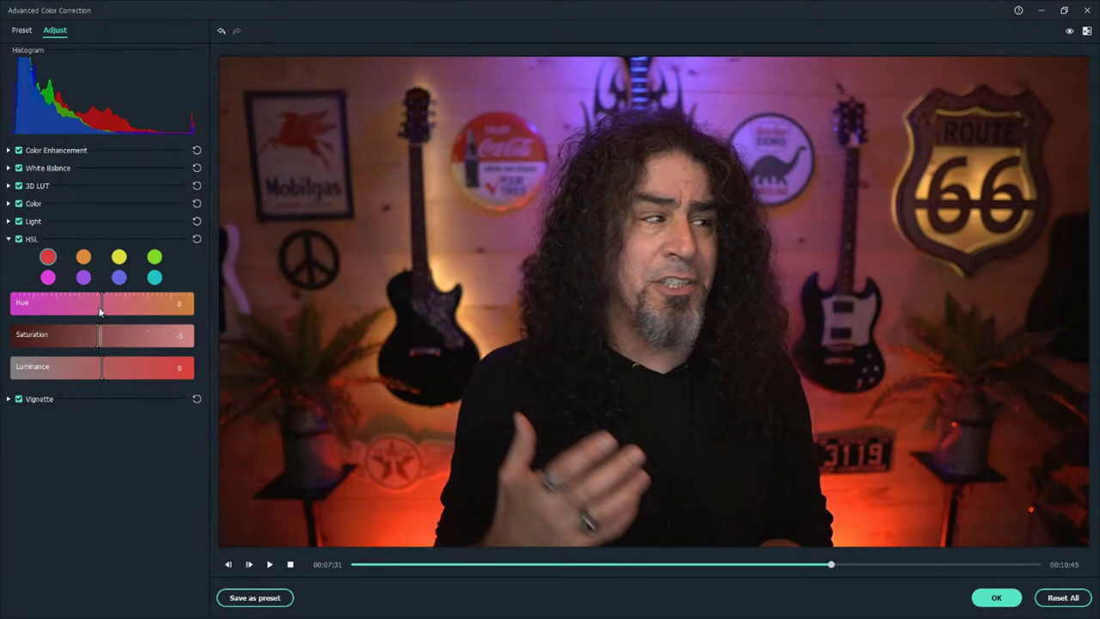
Step: Try shifting the red range's Hue to -83, then return it to neutral
drag(101, 306, 48, 303)
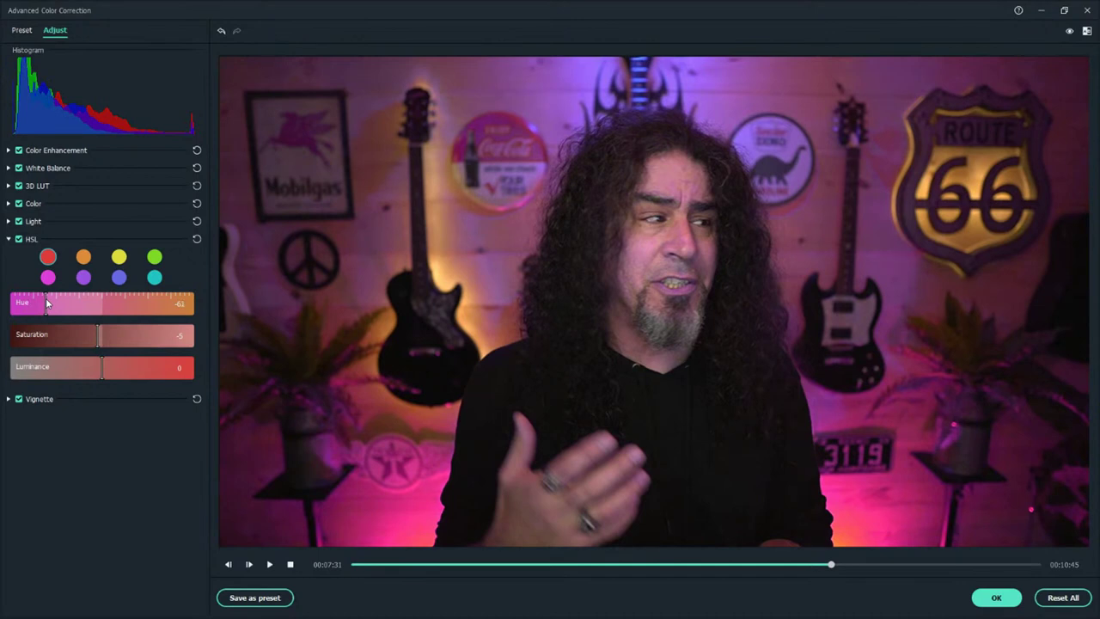
drag(47, 303, 27, 303)
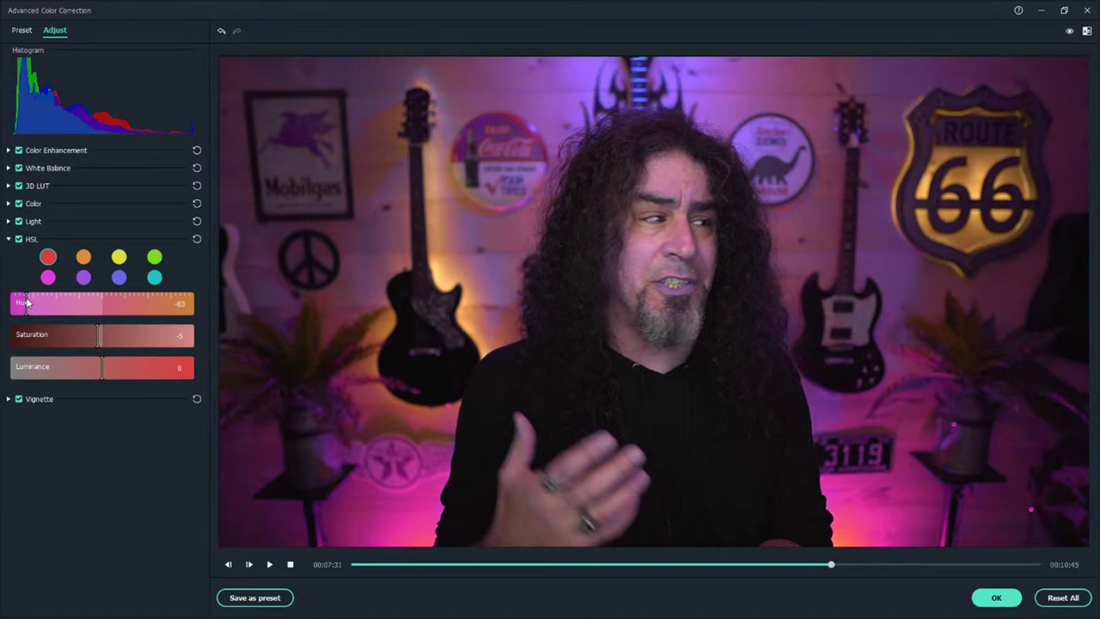
drag(27, 302, 103, 312)
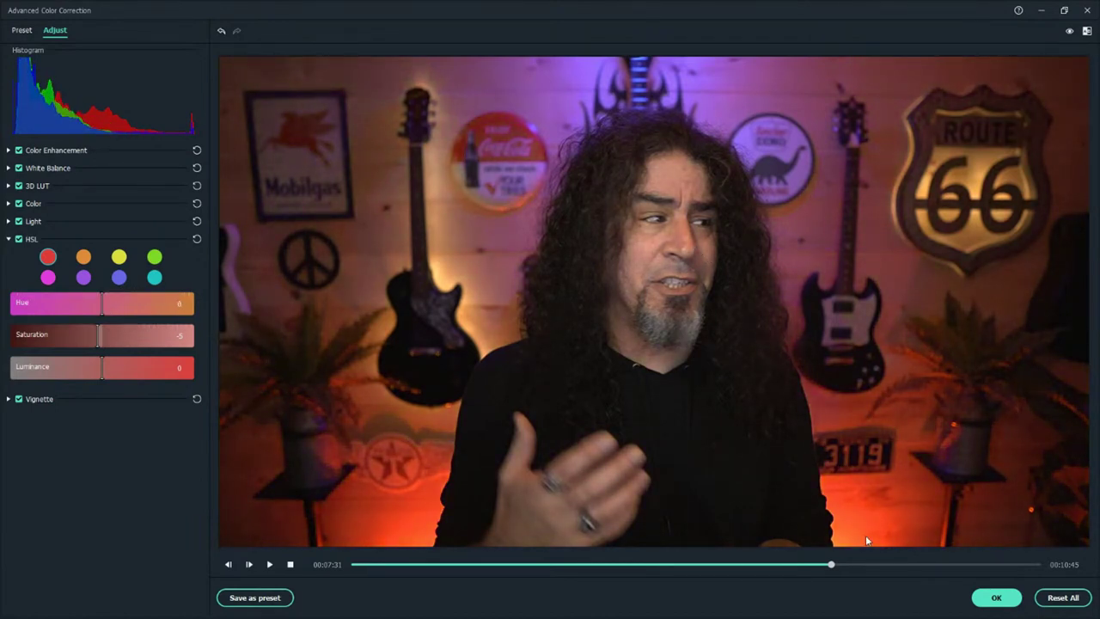
Step: Preview the clip at 00:08:38, then set the orange range's Hue to -2 and Saturation to 5 and raise its Luminance slightly
click(904, 565)
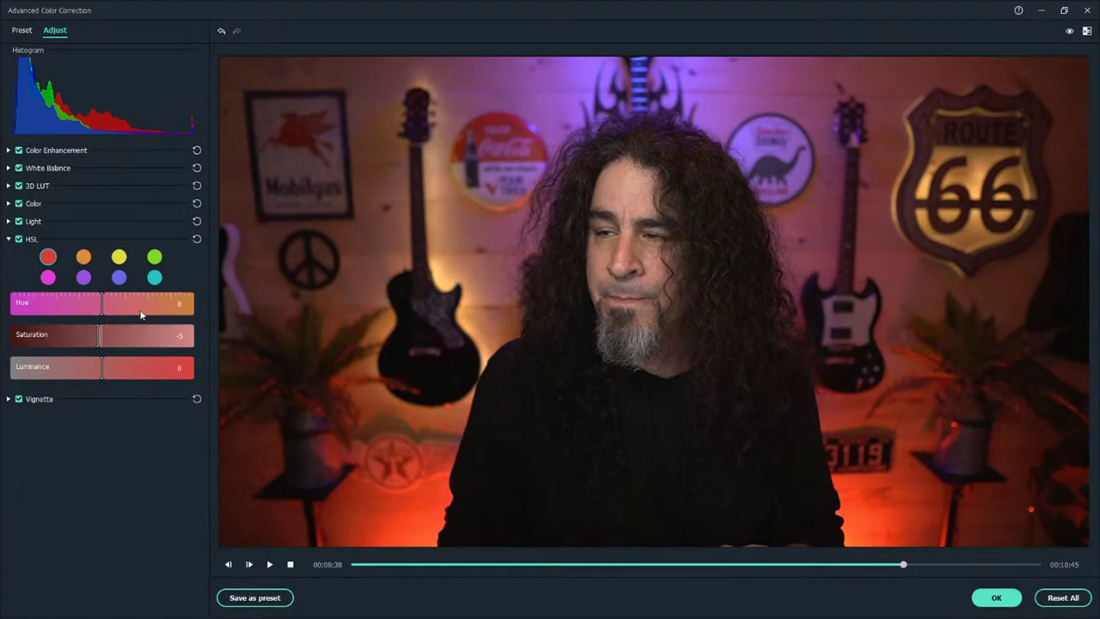
click(83, 258)
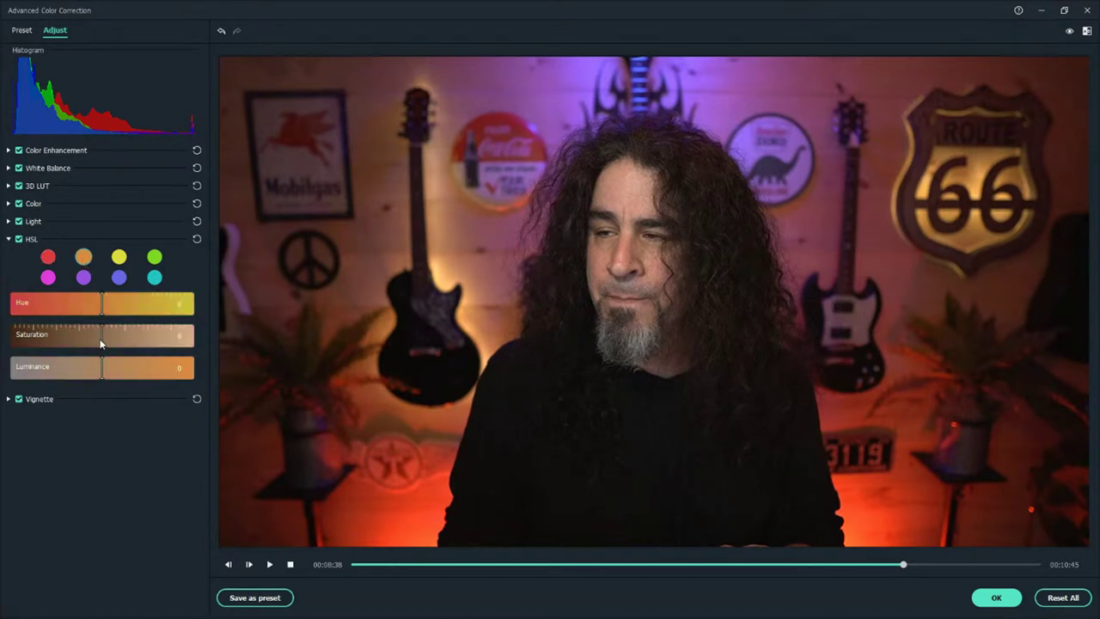
drag(101, 342, 96, 310)
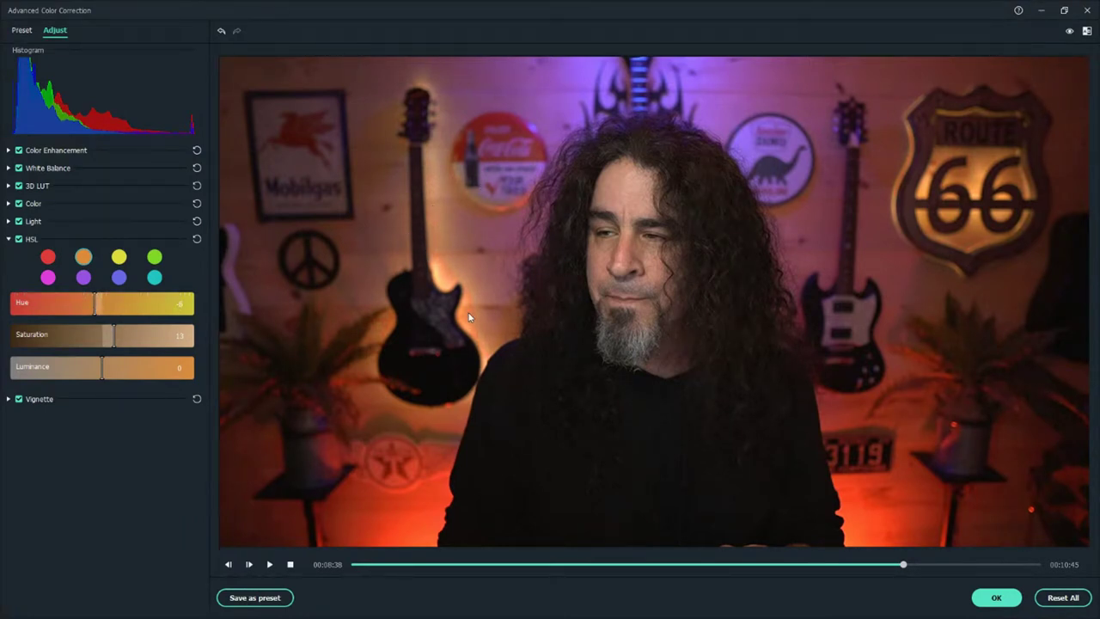
mouse_move(93, 301)
mouse_down()
mouse_move(66, 304)
mouse_move(100, 307)
mouse_up()
drag(114, 344, 108, 344)
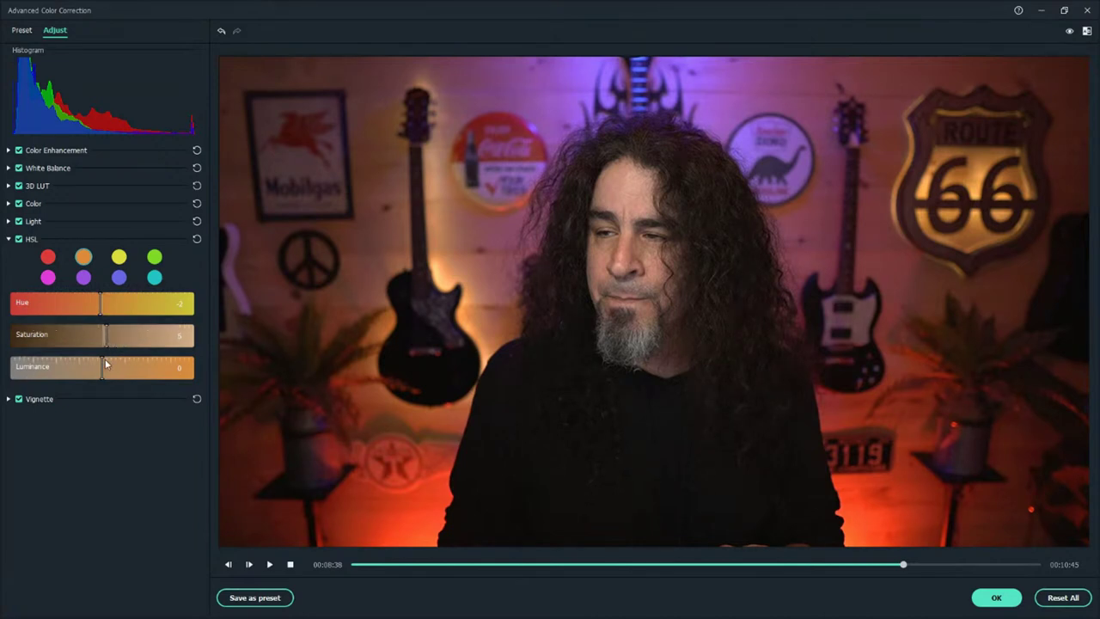
mouse_move(102, 370)
mouse_down()
mouse_move(129, 374)
mouse_move(108, 375)
mouse_up()
Step: Set the blue range's Hue to 2 and Saturation to 7, then collapse the HSL adjustments
click(118, 279)
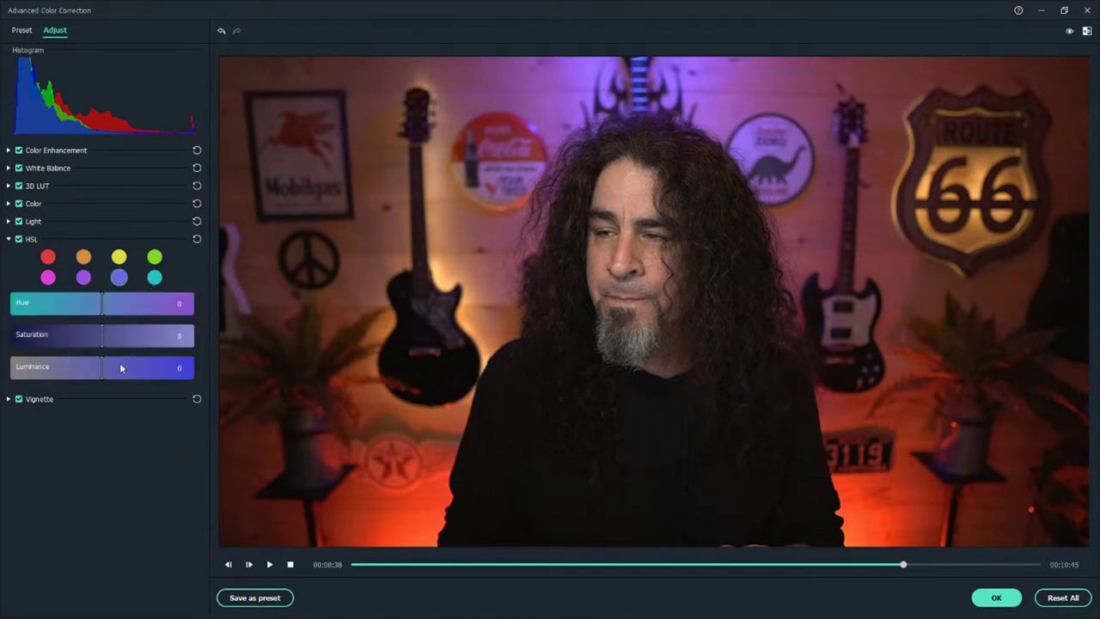
mouse_move(101, 337)
mouse_down()
mouse_move(177, 344)
mouse_move(115, 349)
mouse_up()
drag(104, 309, 9, 312)
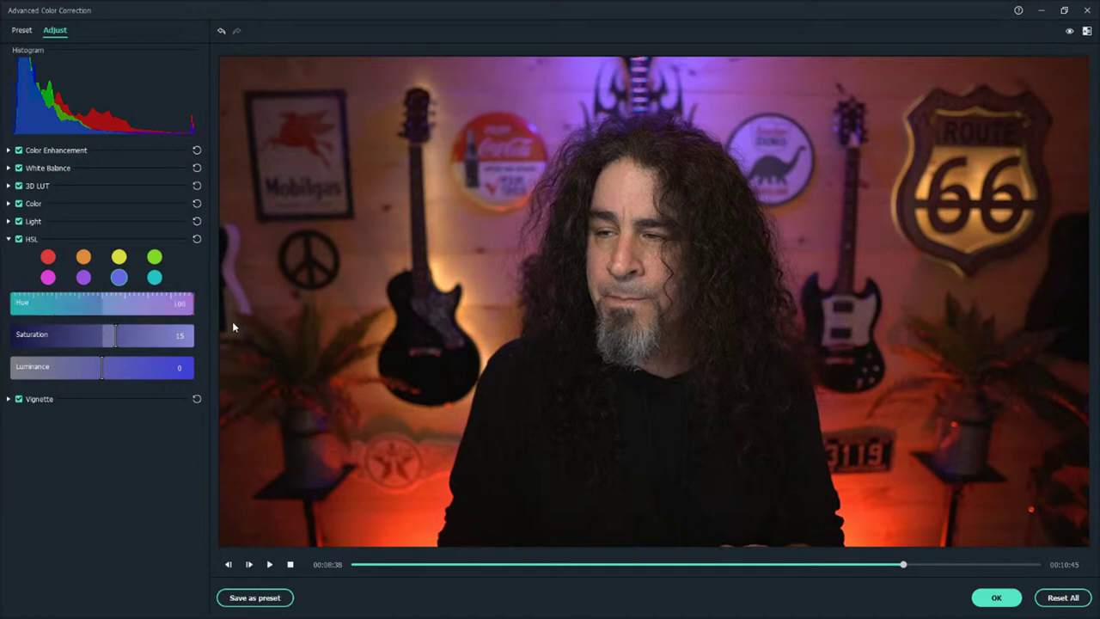
click(57, 309)
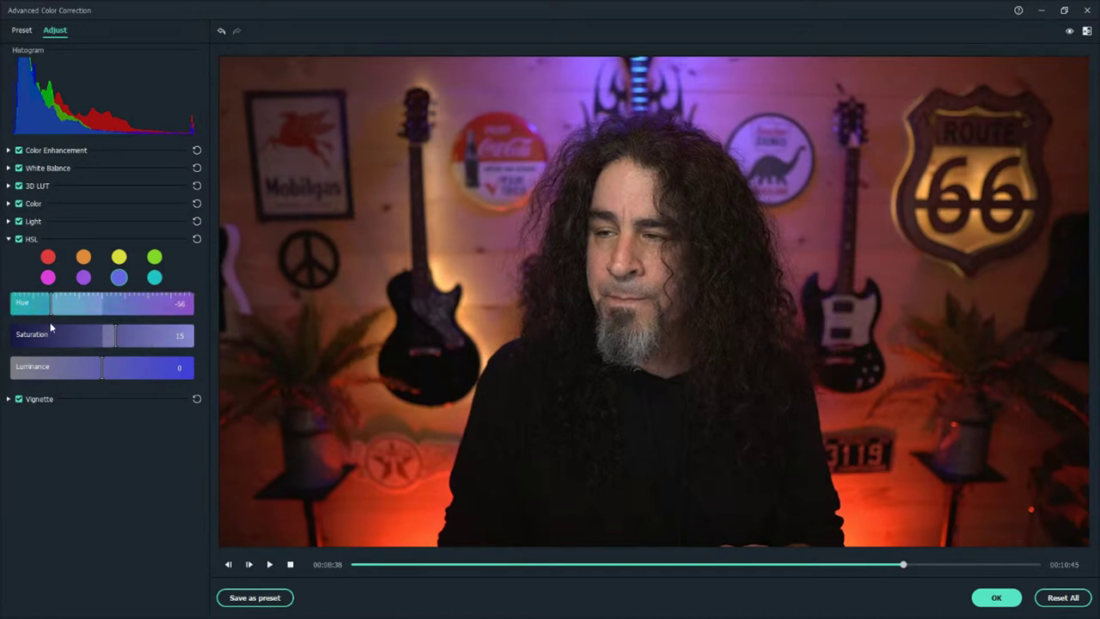
click(122, 304)
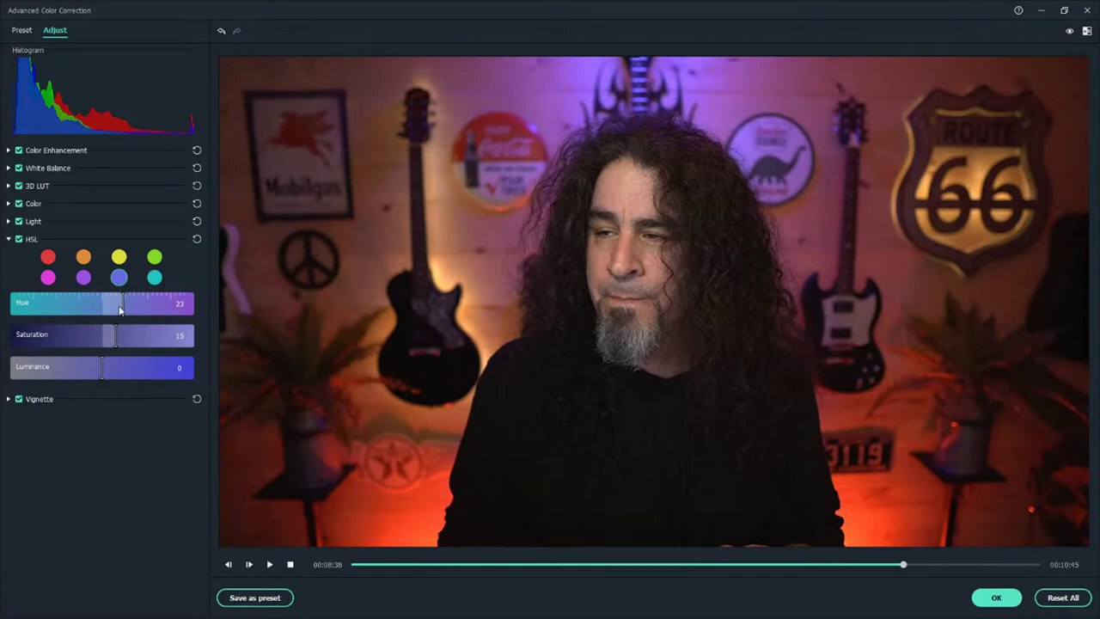
drag(124, 304, 103, 305)
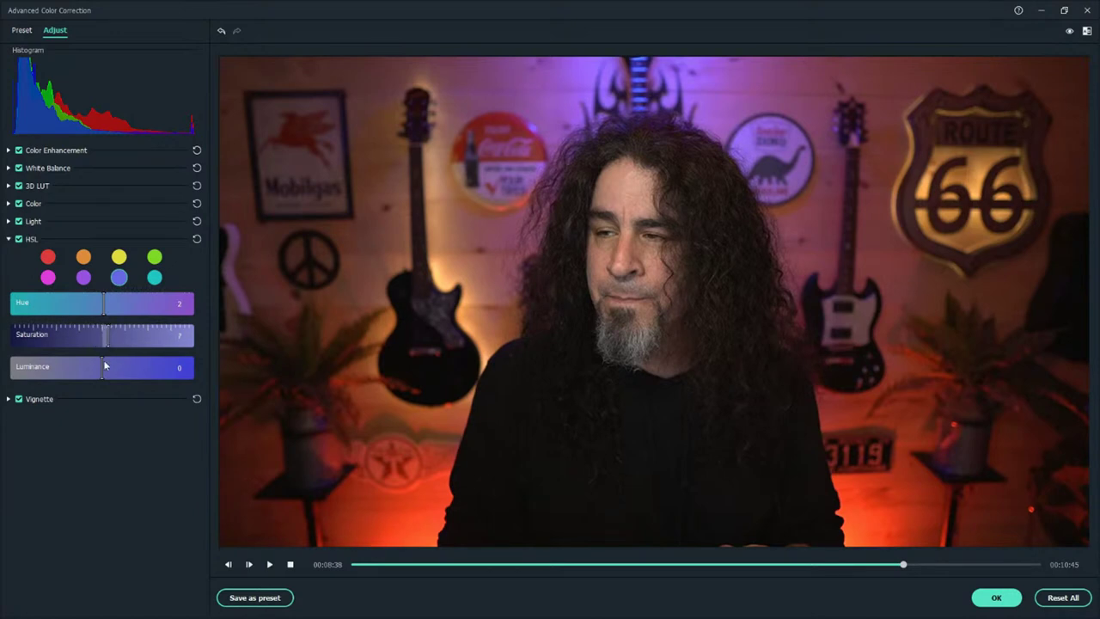
click(20, 243)
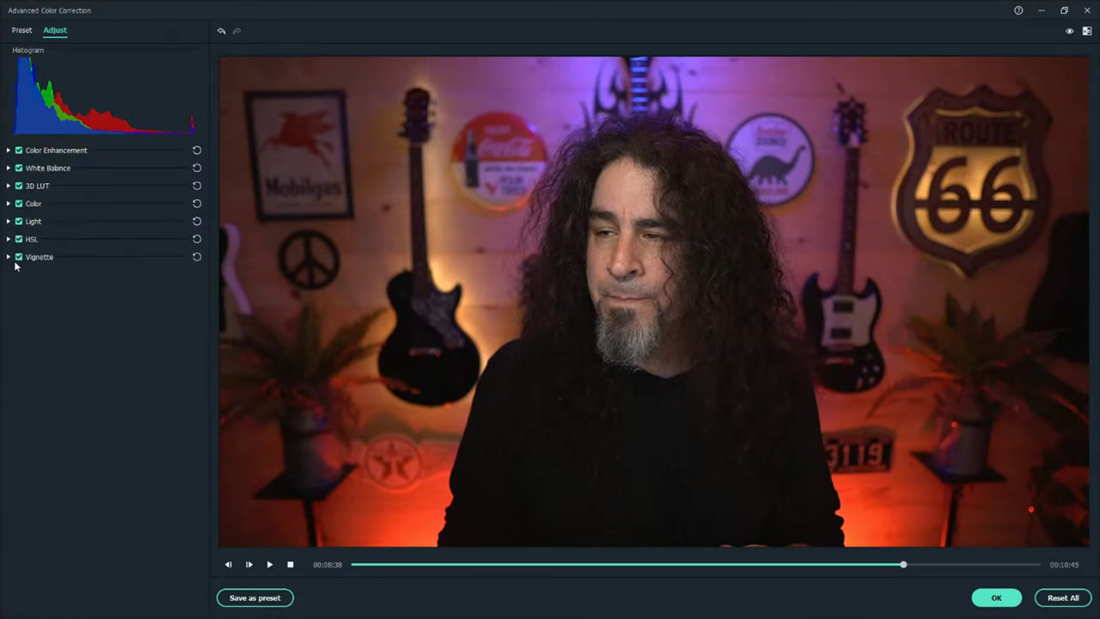
Step: Add a vignette, trying Amount -100 with Feather 0 before setting Amount to -34 and Feather to about 53
click(10, 258)
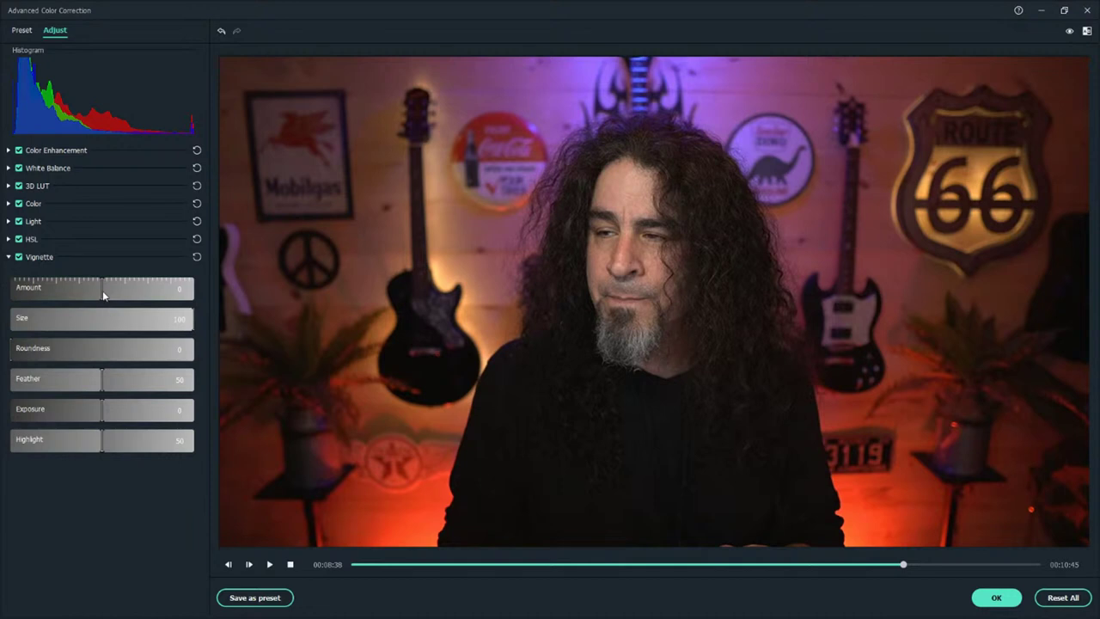
drag(94, 292, 30, 295)
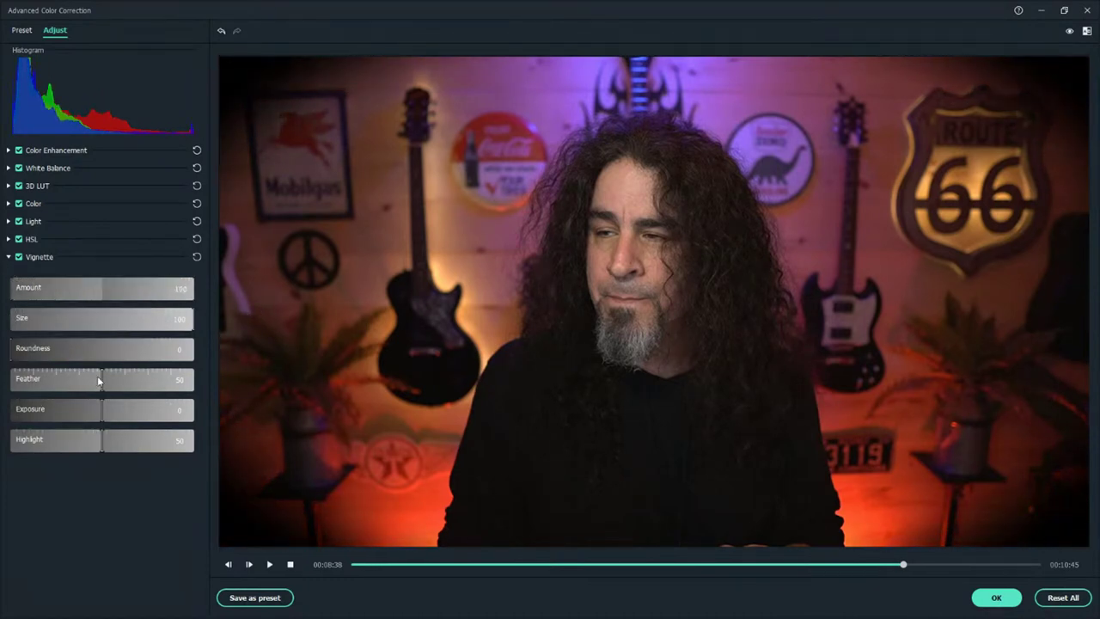
drag(103, 383, 12, 383)
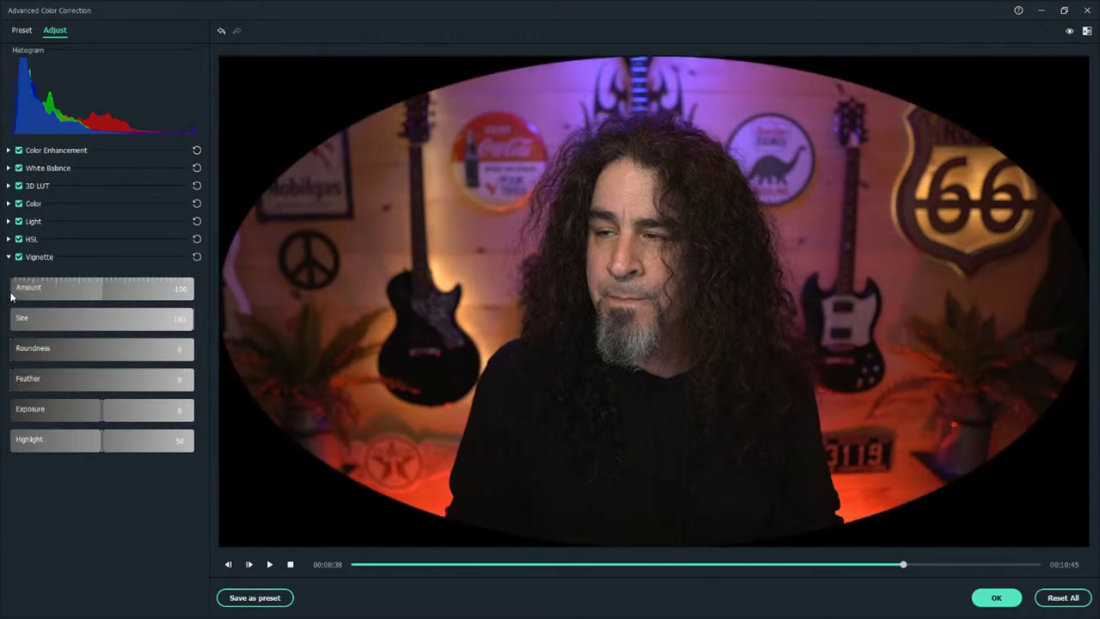
drag(11, 297, 72, 312)
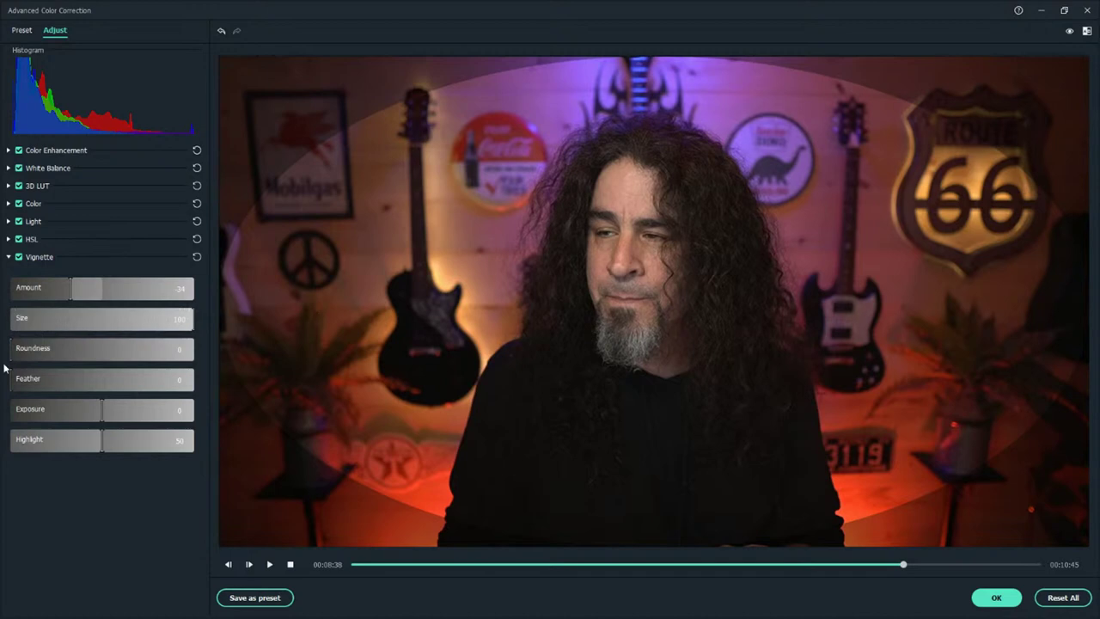
drag(13, 387, 109, 384)
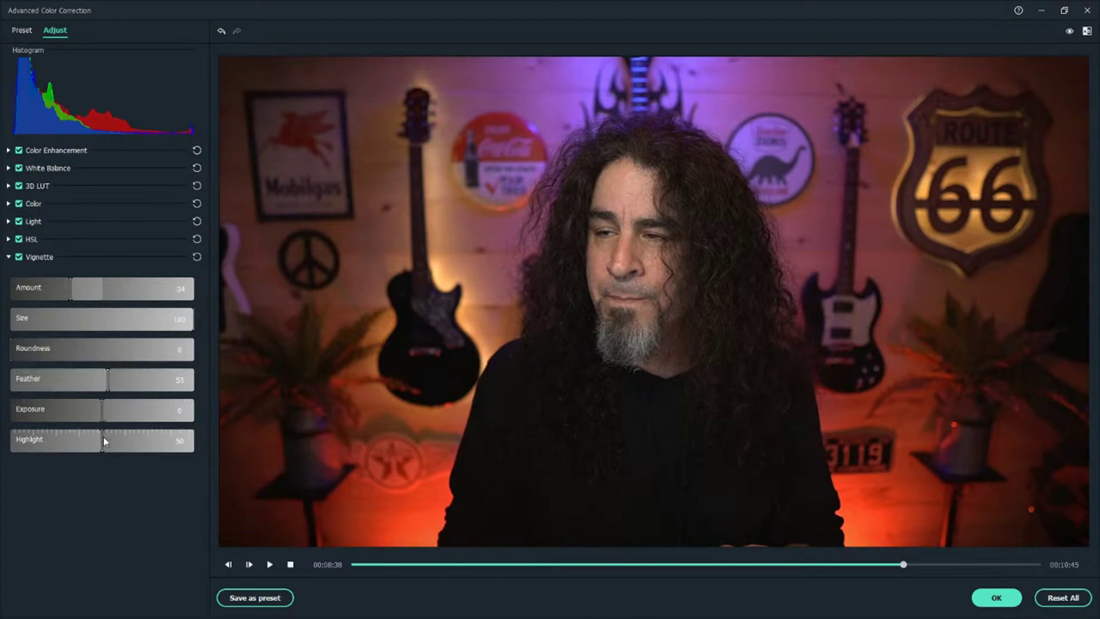
Step: Set the vignette's Highlight to 49 and reduce its Size to 63
drag(104, 414, 100, 447)
click(193, 323)
drag(192, 323, 127, 331)
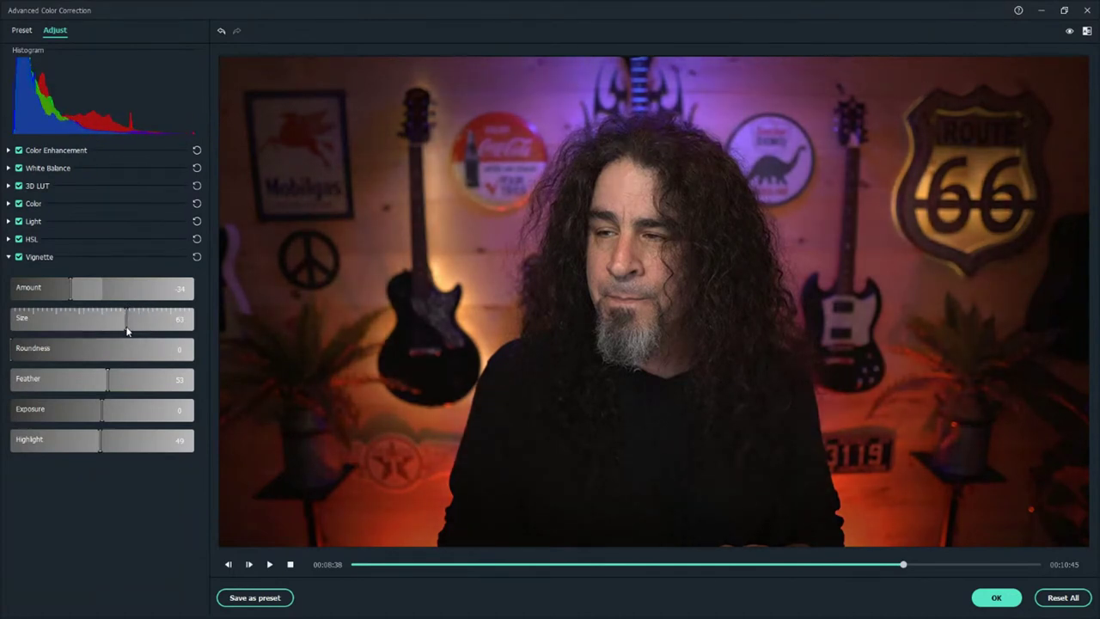
drag(129, 331, 126, 319)
Step: Try a vignette Feather of 0, set it to 55, and compare the picture with the vignette off and on
drag(107, 385, 3, 361)
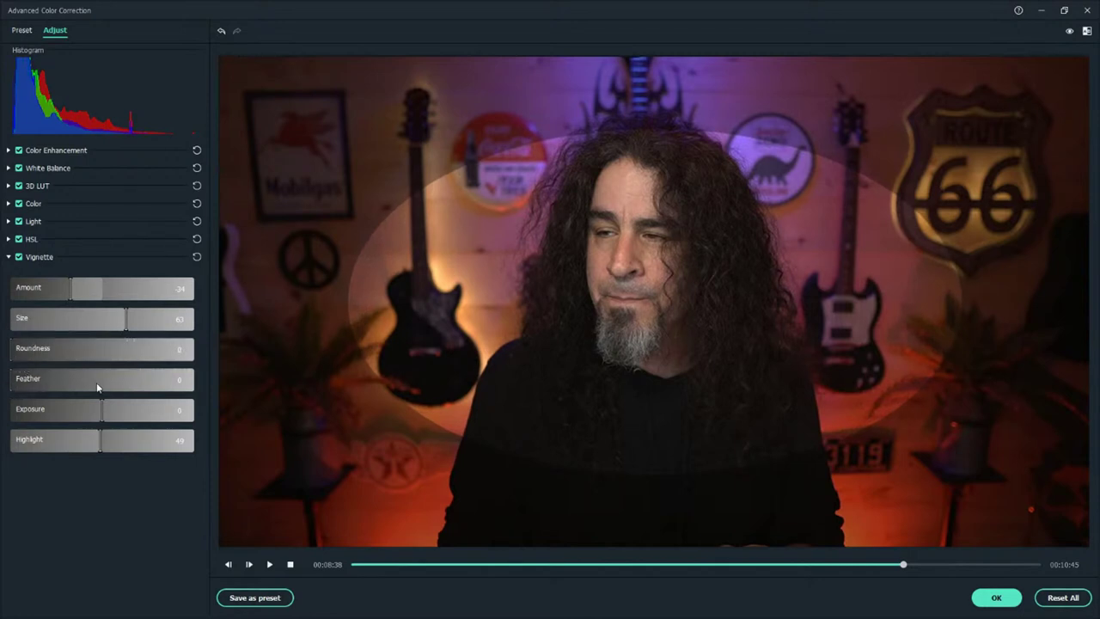
drag(11, 384, 102, 388)
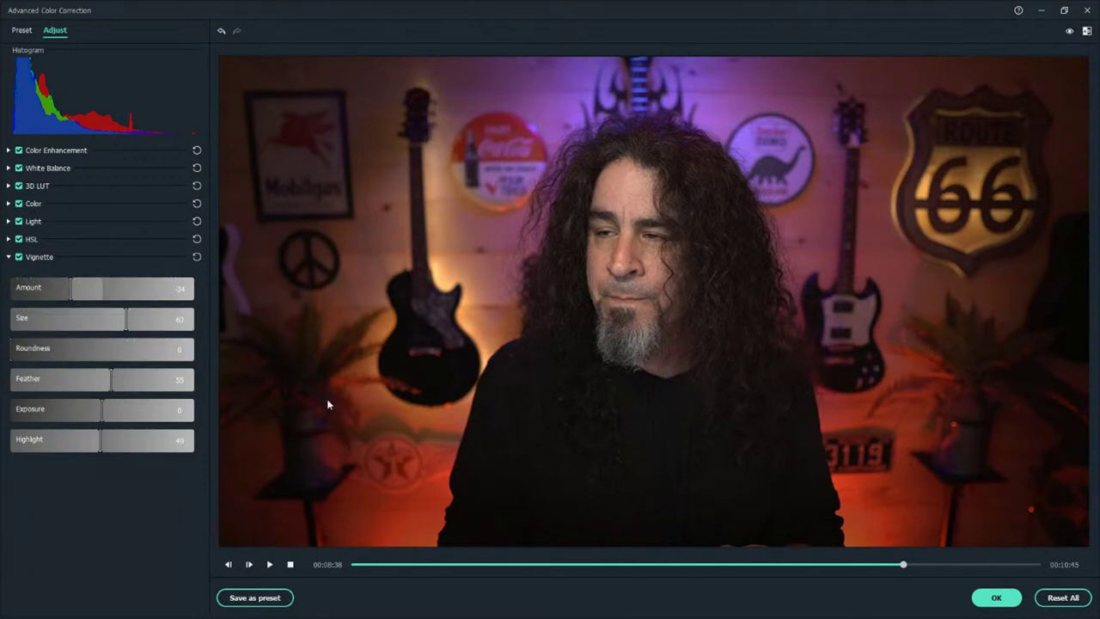
click(19, 257)
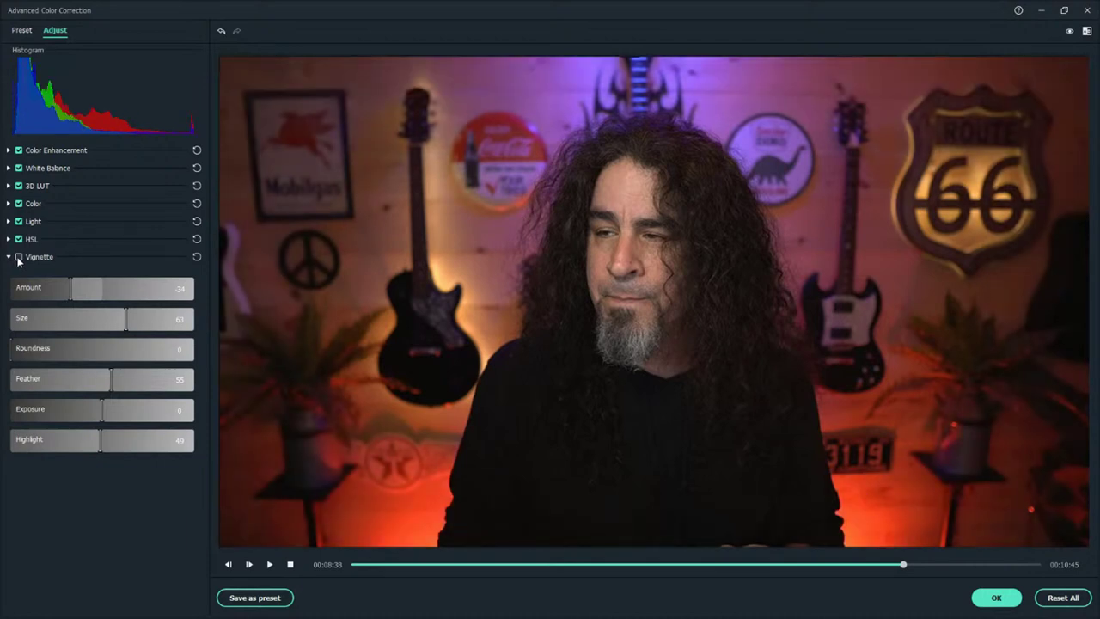
click(19, 258)
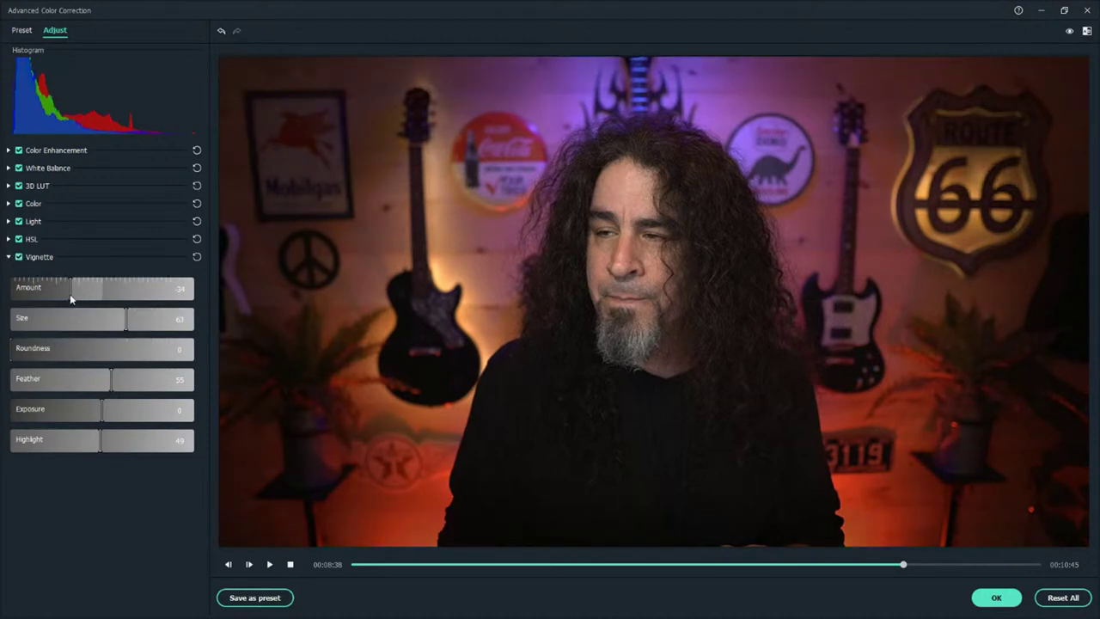
Step: Weaken the vignette to an Amount of -15 and compare the picture with it off and on
drag(69, 294, 94, 299)
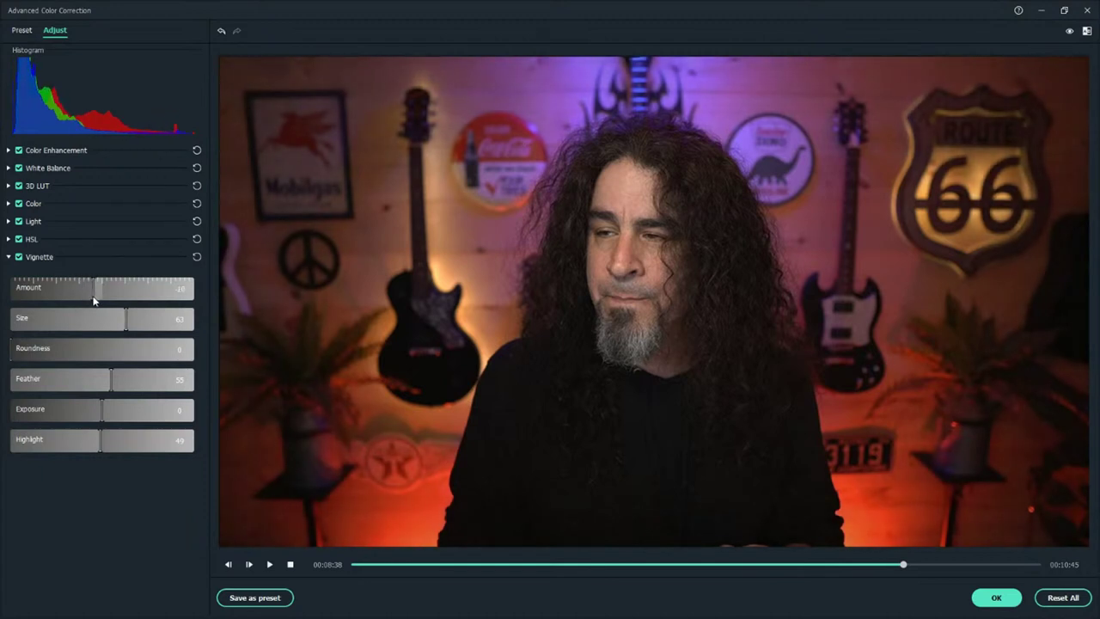
click(19, 258)
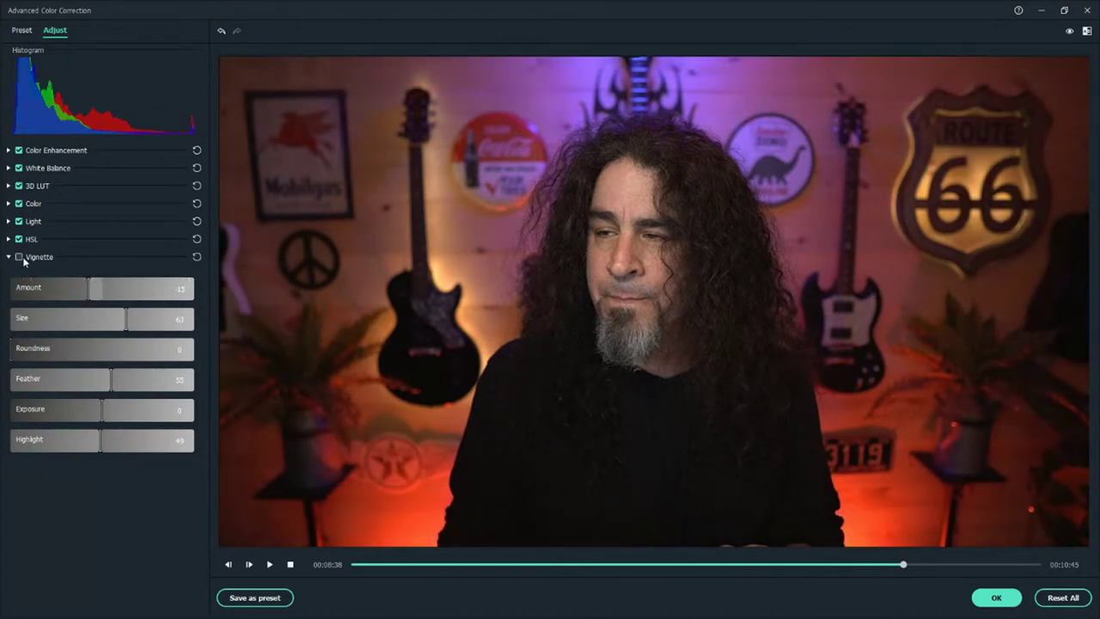
click(19, 258)
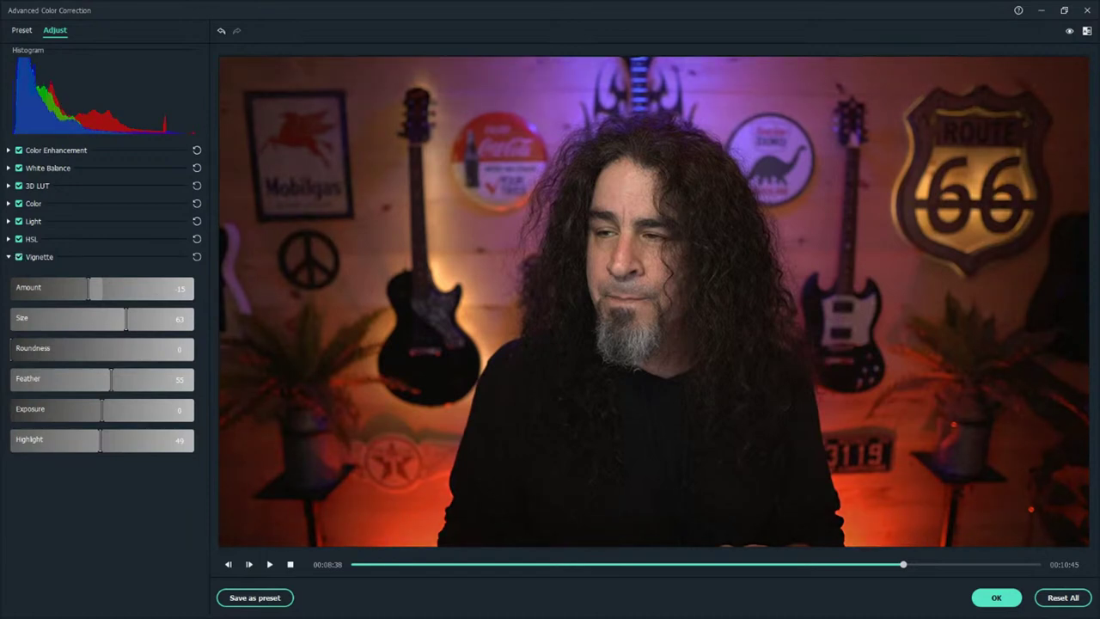
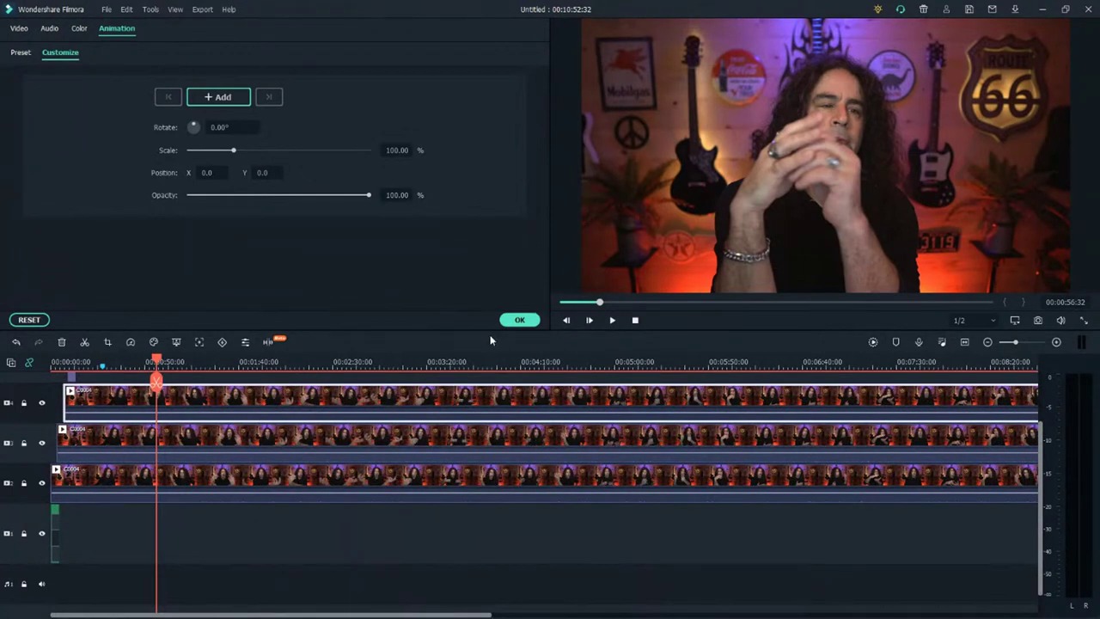
Step: Switch to Storyblocks in a maximized browser window and search its Footage category for "baseball"
scroll(514, 484, up, 2)
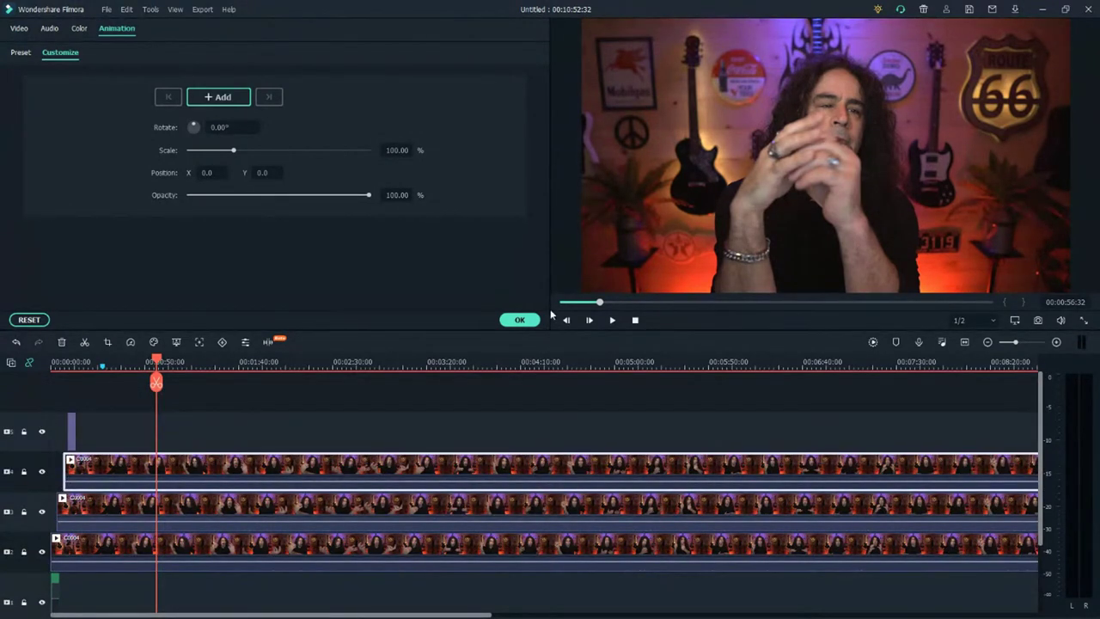
click(1066, 9)
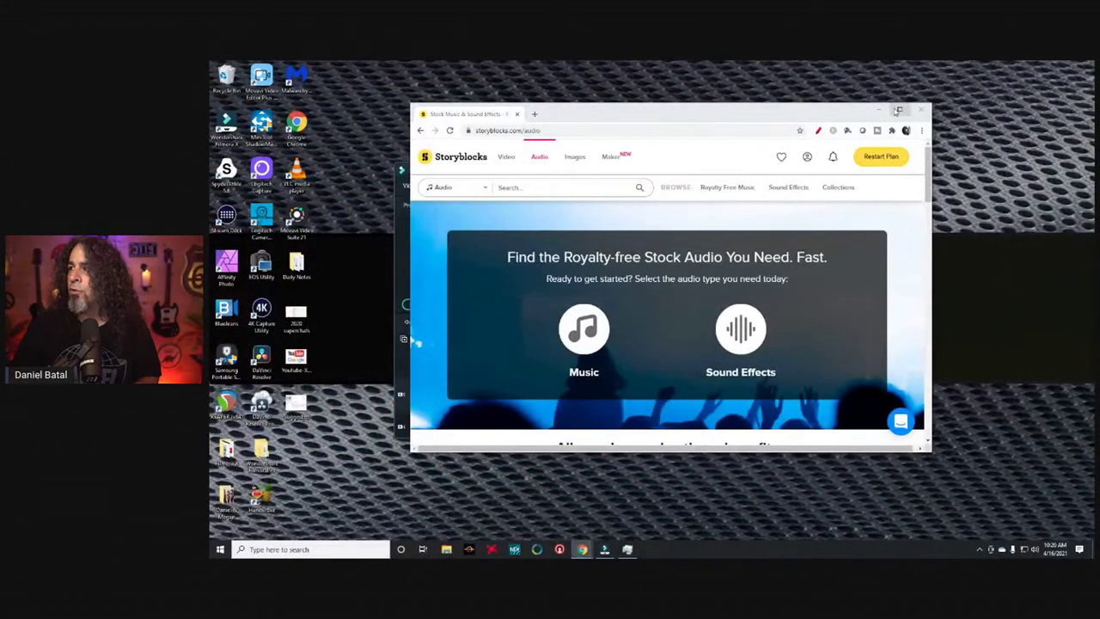
click(899, 110)
click(285, 142)
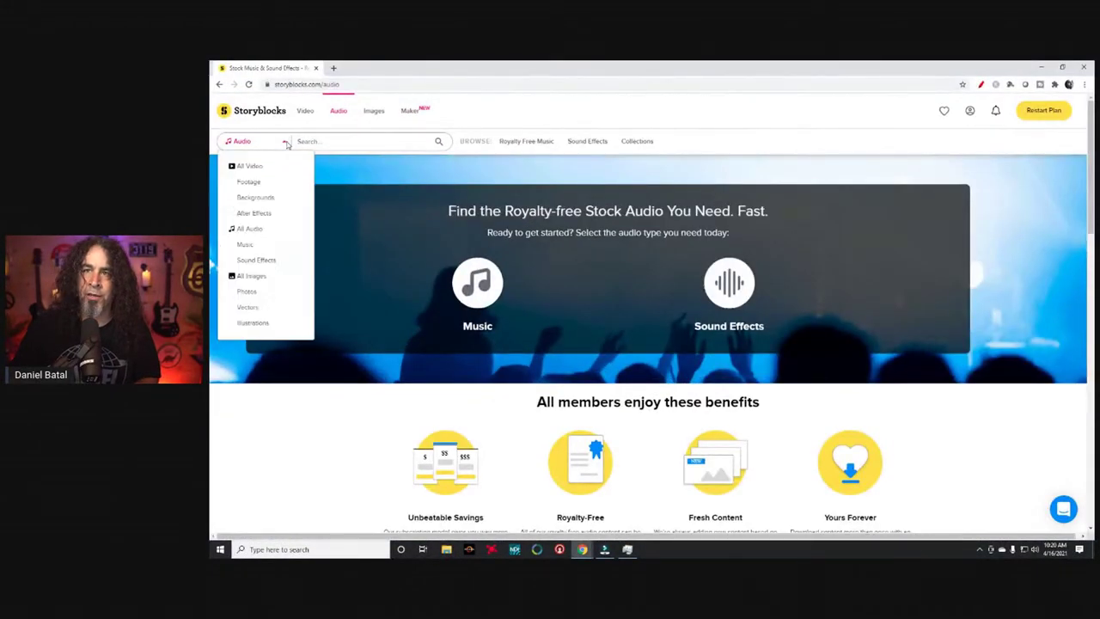
click(247, 183)
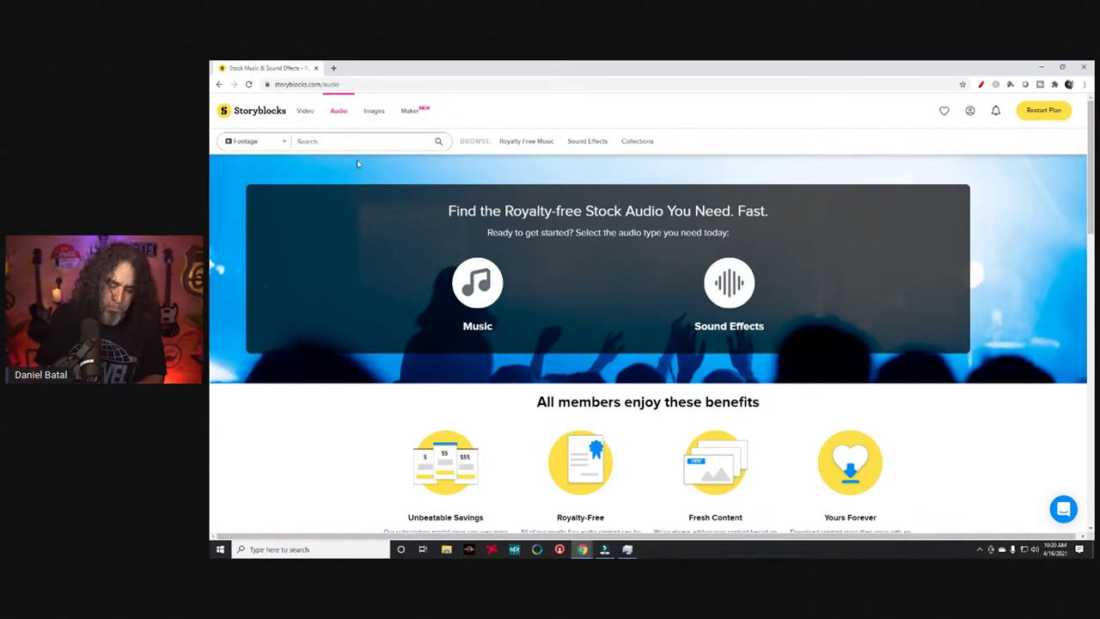
text(baseball)
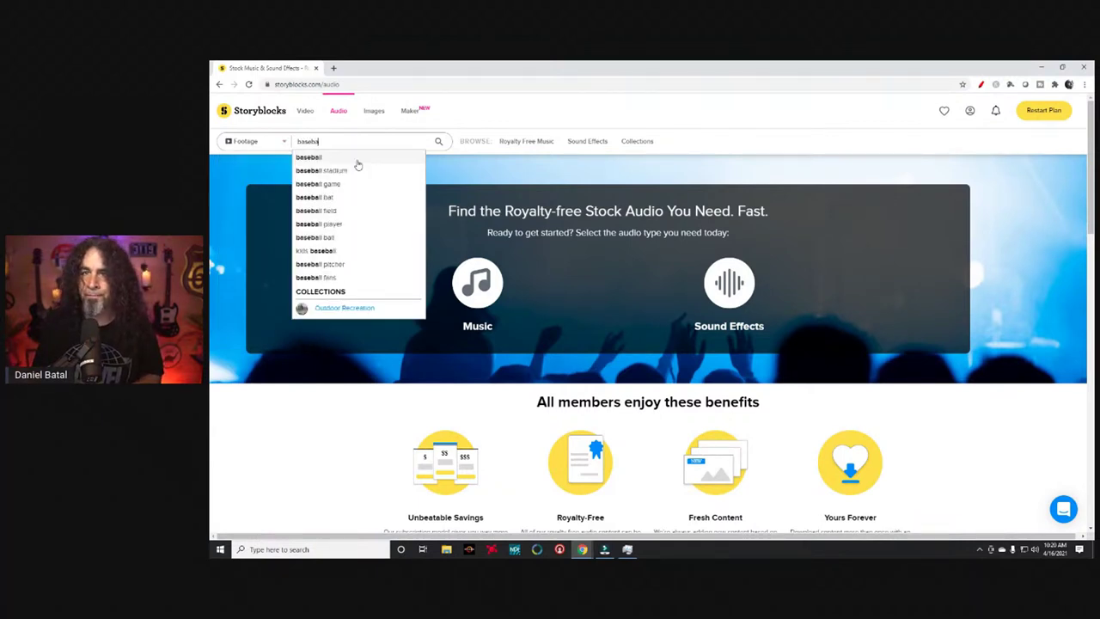
key(Return)
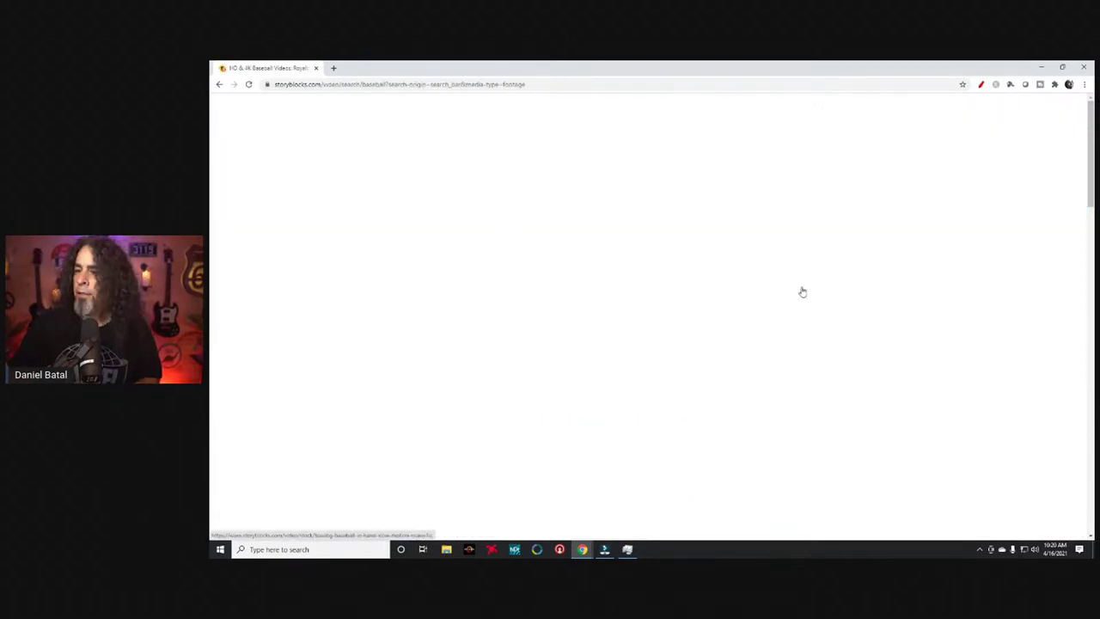
Step: Browse the baseball footage and try to download the slow-motion Dominican pitcher clip in HDMOV (h264) format
scroll(516, 344, down, 2)
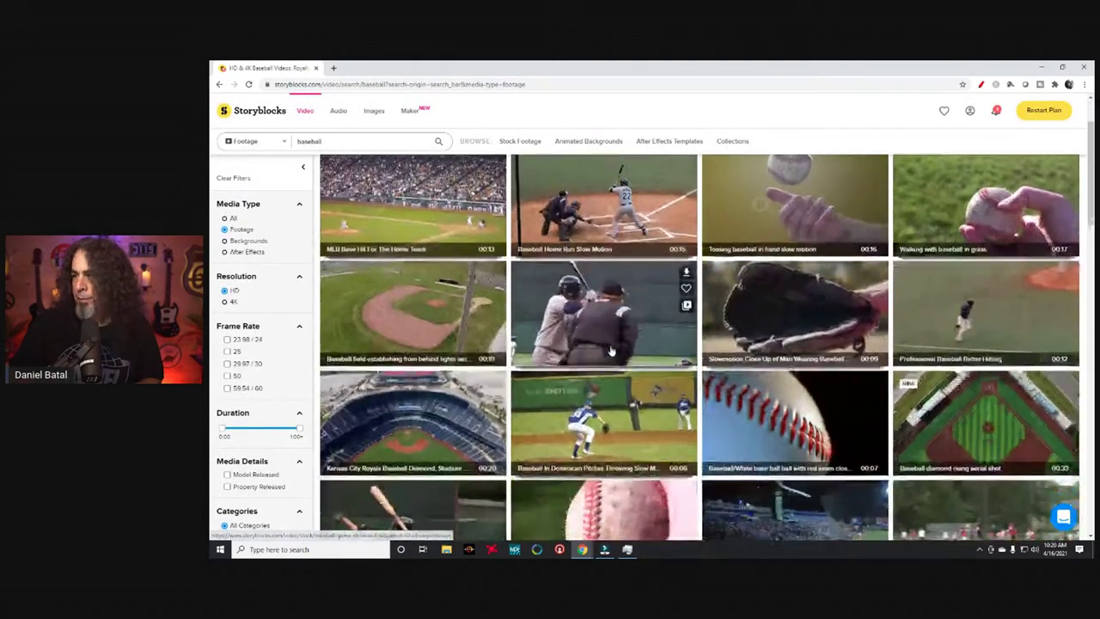
scroll(679, 348, down, 1)
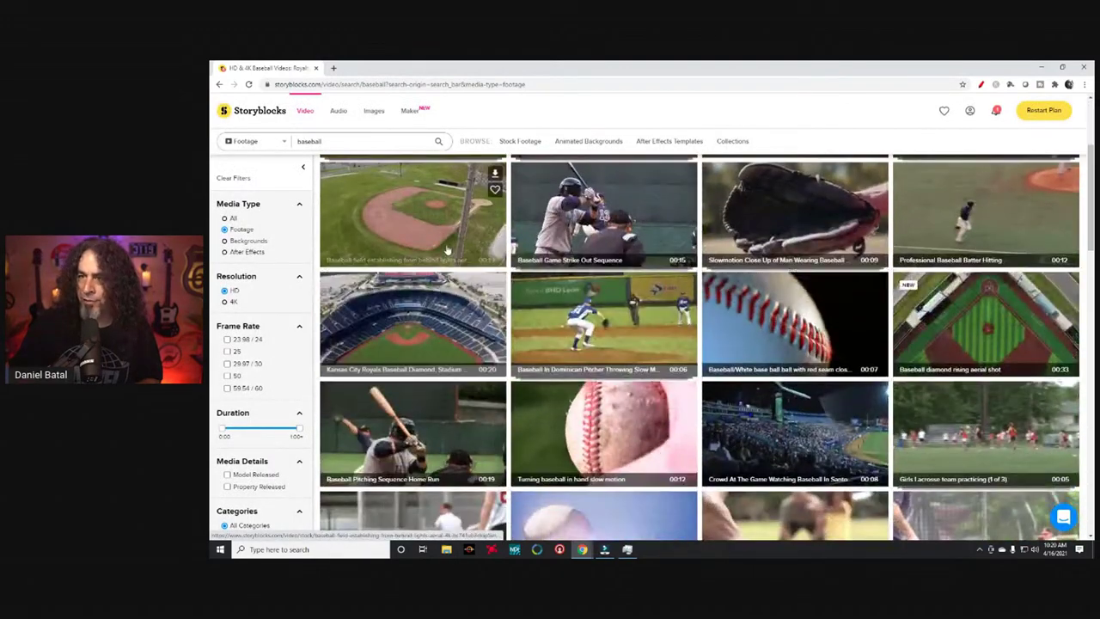
scroll(464, 287, down, 1)
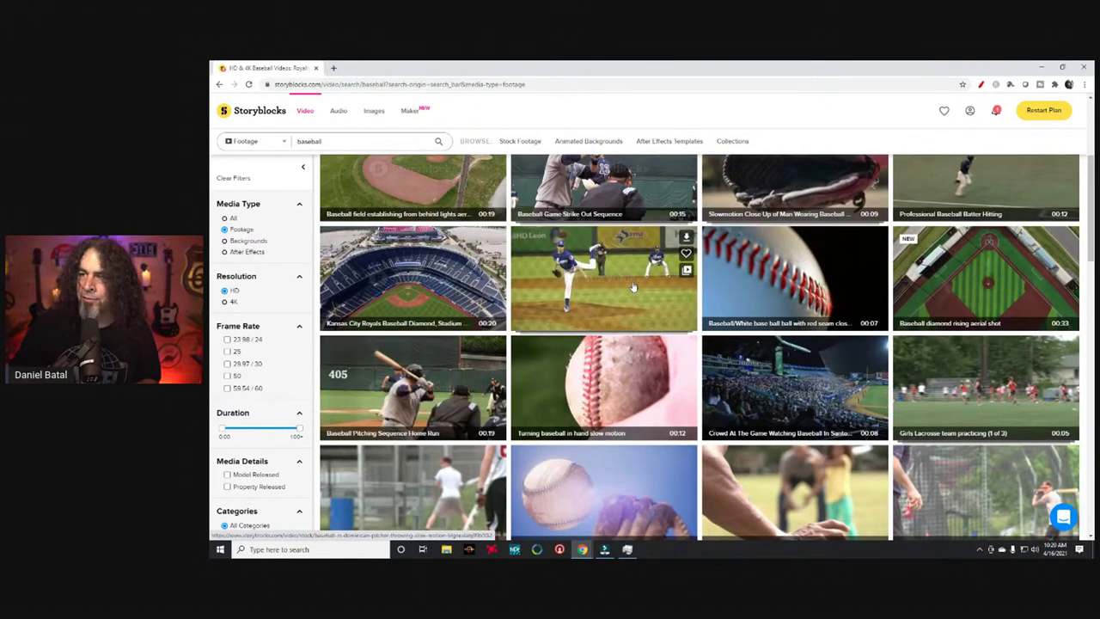
click(686, 237)
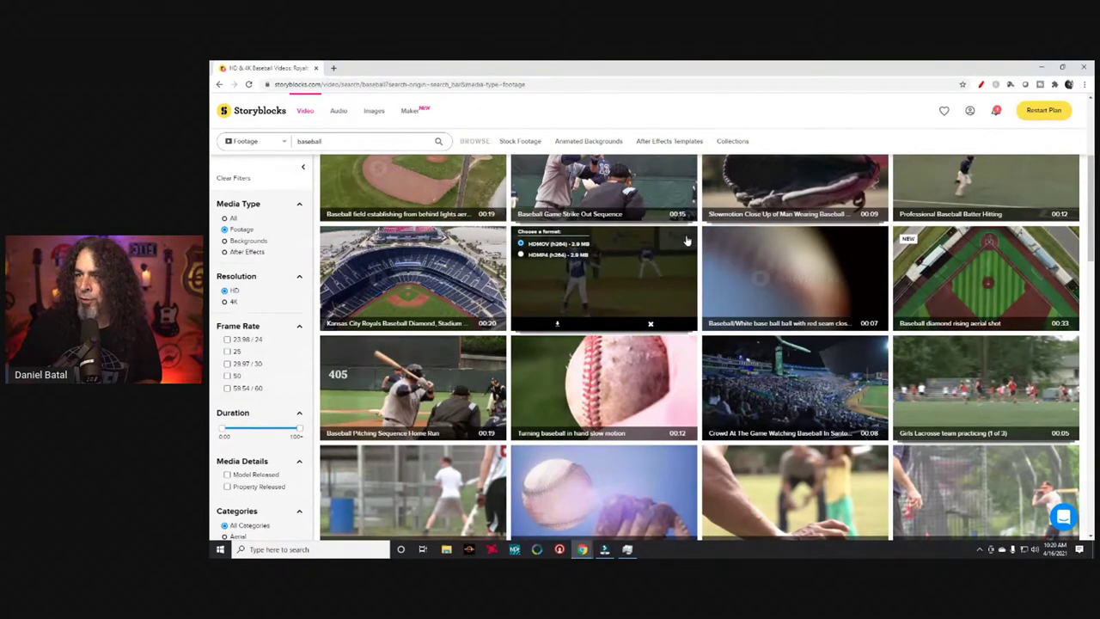
click(557, 323)
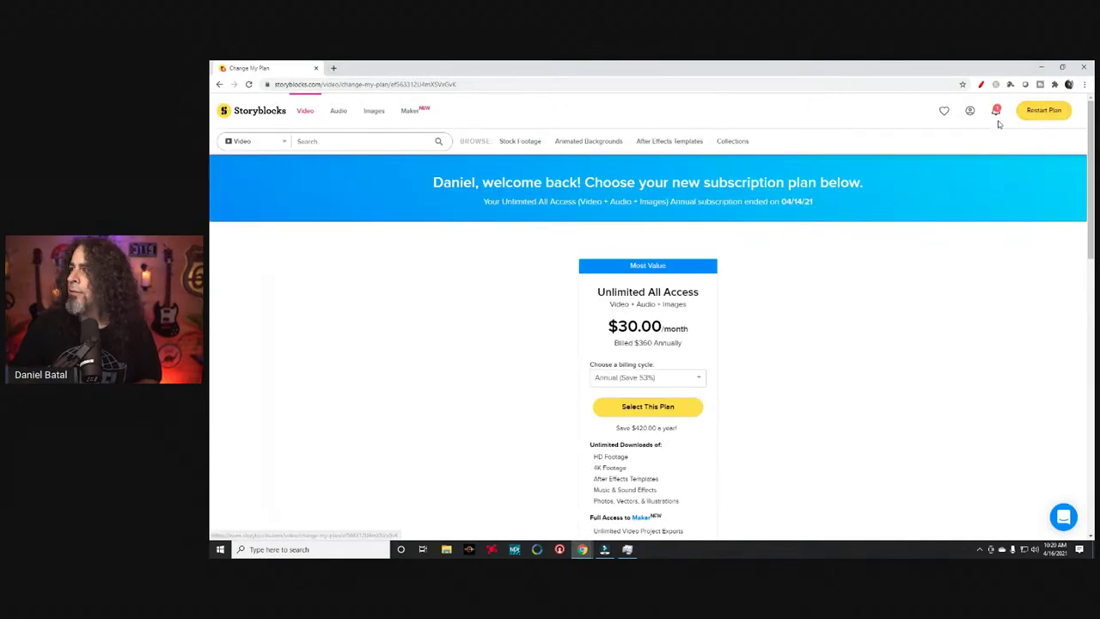
Step: Close the Storyblocks page and Task Manager, and return to the Filmora project in a maximized window
click(969, 112)
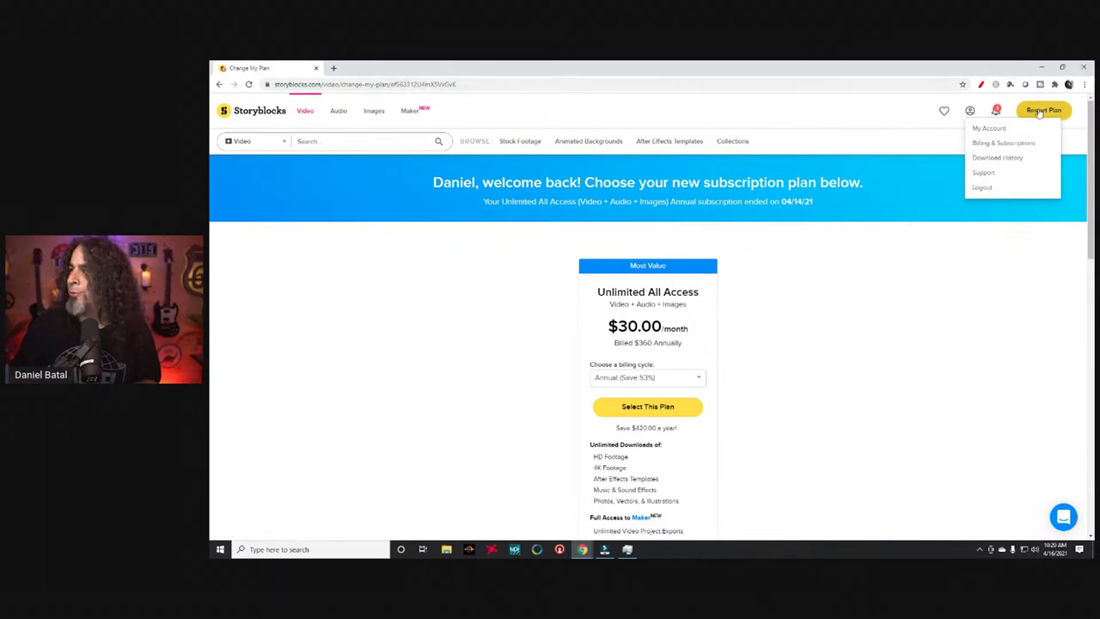
click(316, 68)
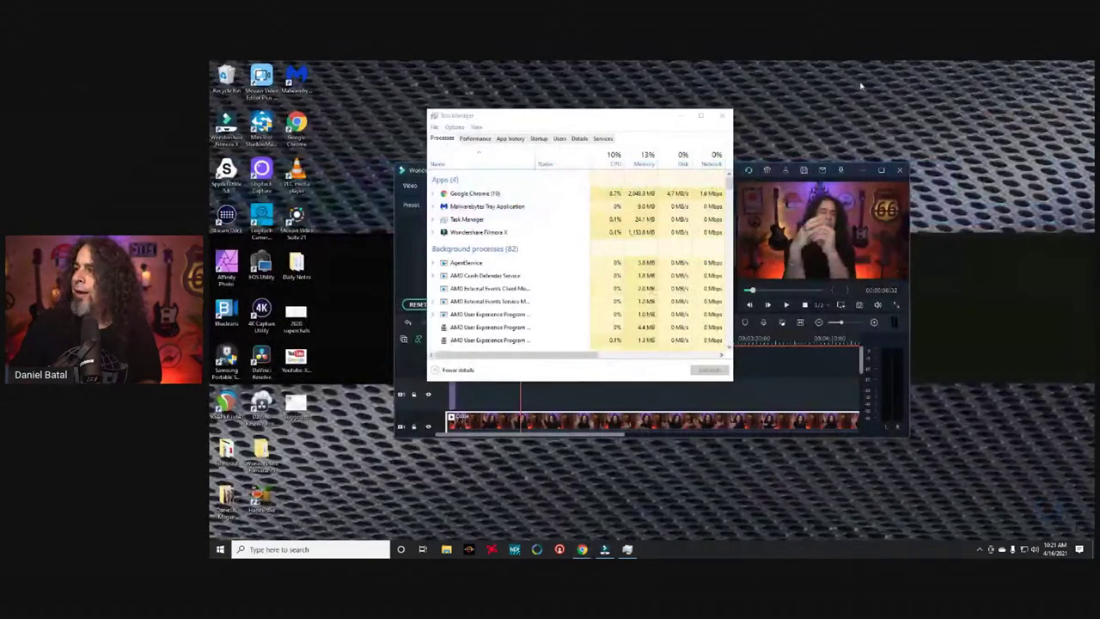
click(727, 113)
click(888, 170)
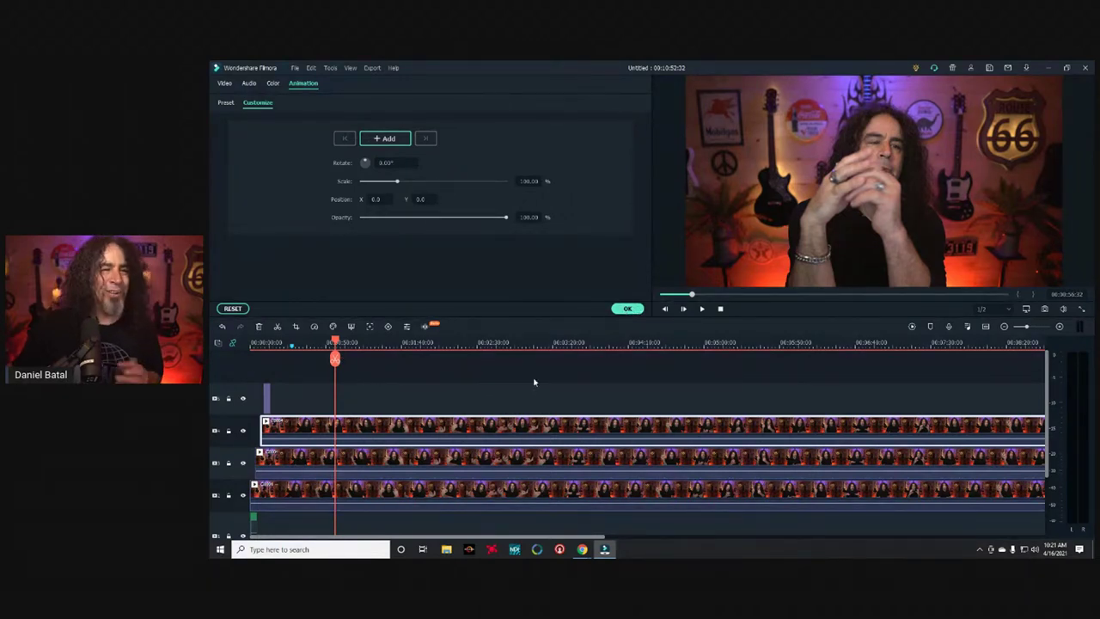
Step: Delete the two lower C0004 copies and the short title clip, and move the remaining C0004 clip to the timeline's start
click(442, 463)
key(Delete)
click(469, 496)
key(Delete)
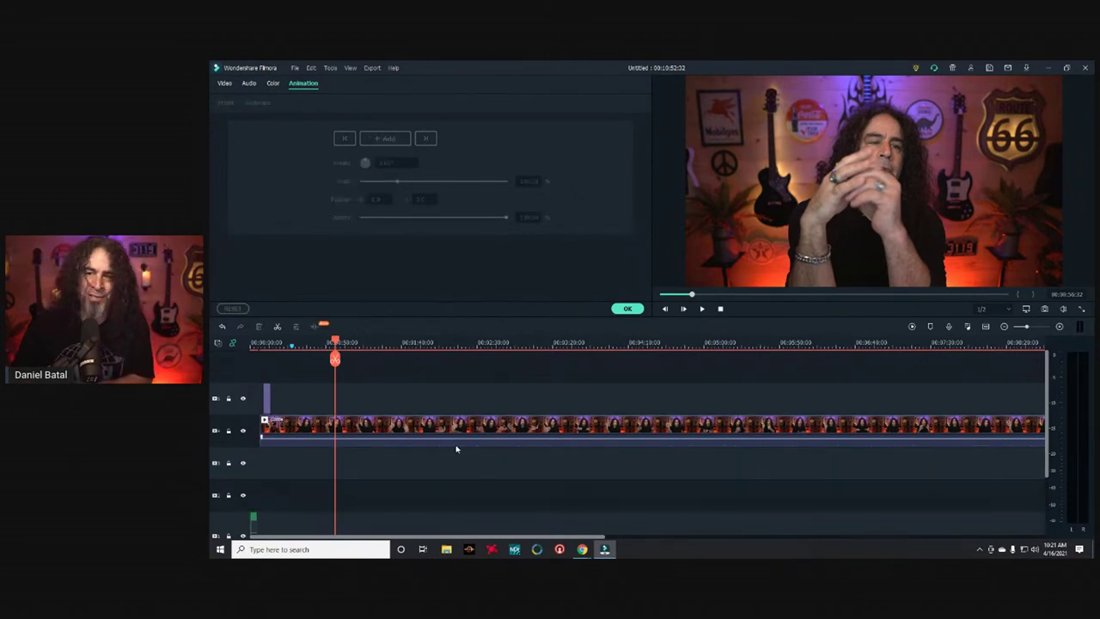
click(401, 430)
drag(400, 430, 369, 432)
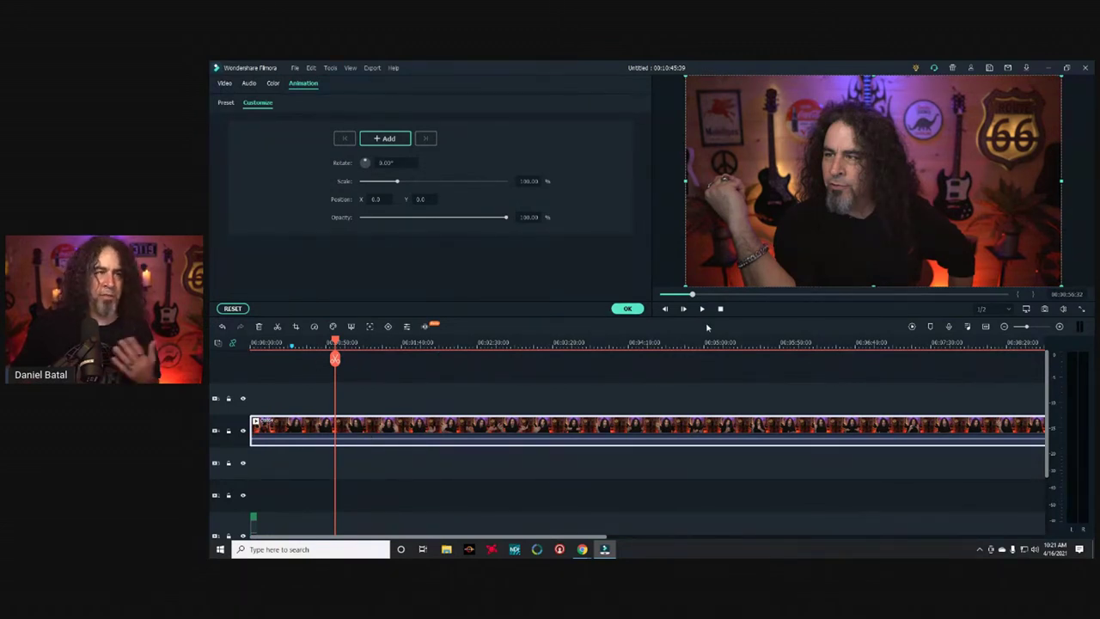
click(633, 308)
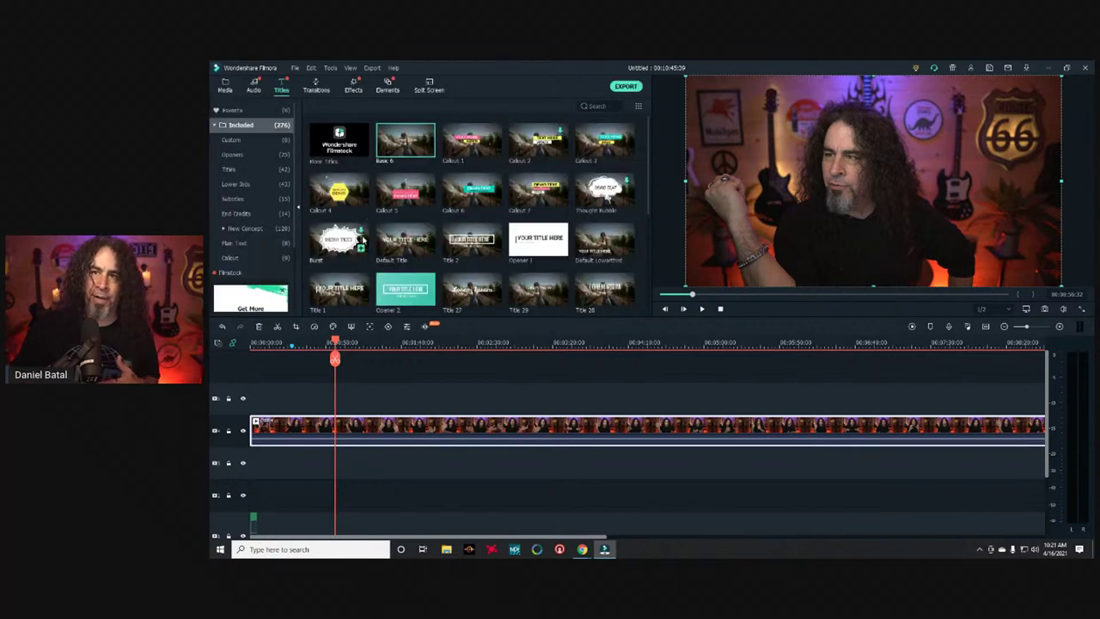
Step: Add the Black sample color on the track above C0004, spanning about 0:51 to 3:01 on the timeline
click(225, 87)
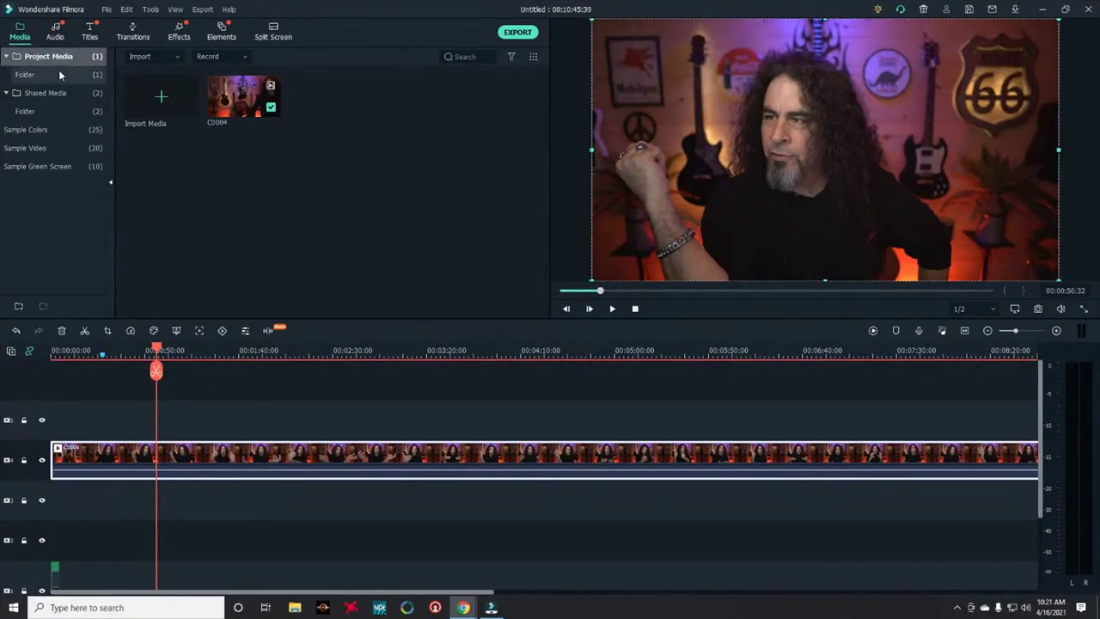
click(36, 132)
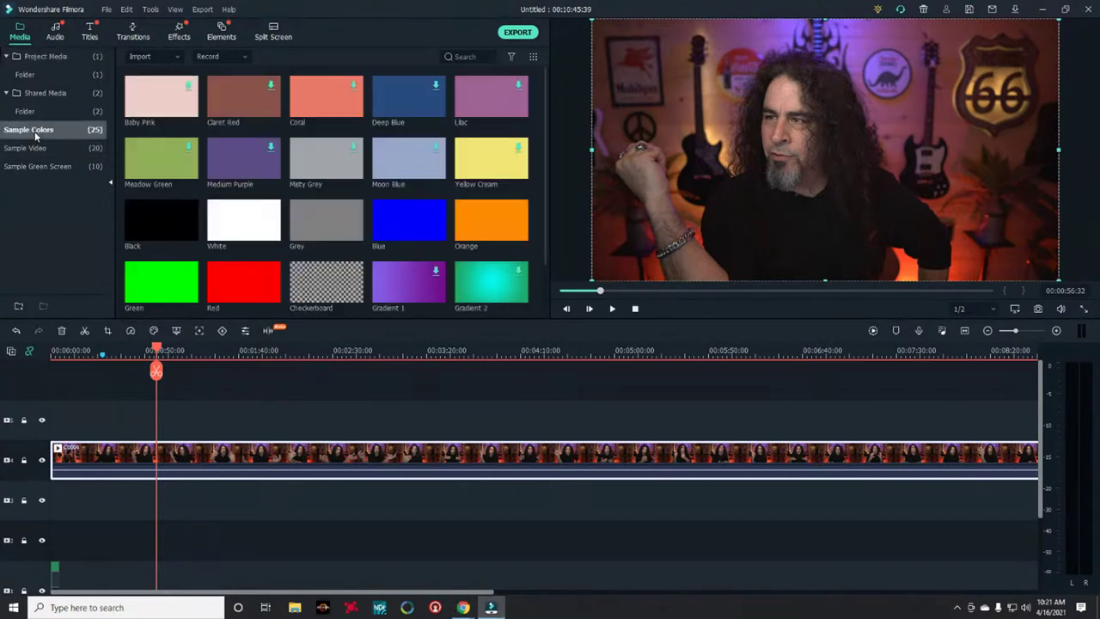
click(165, 221)
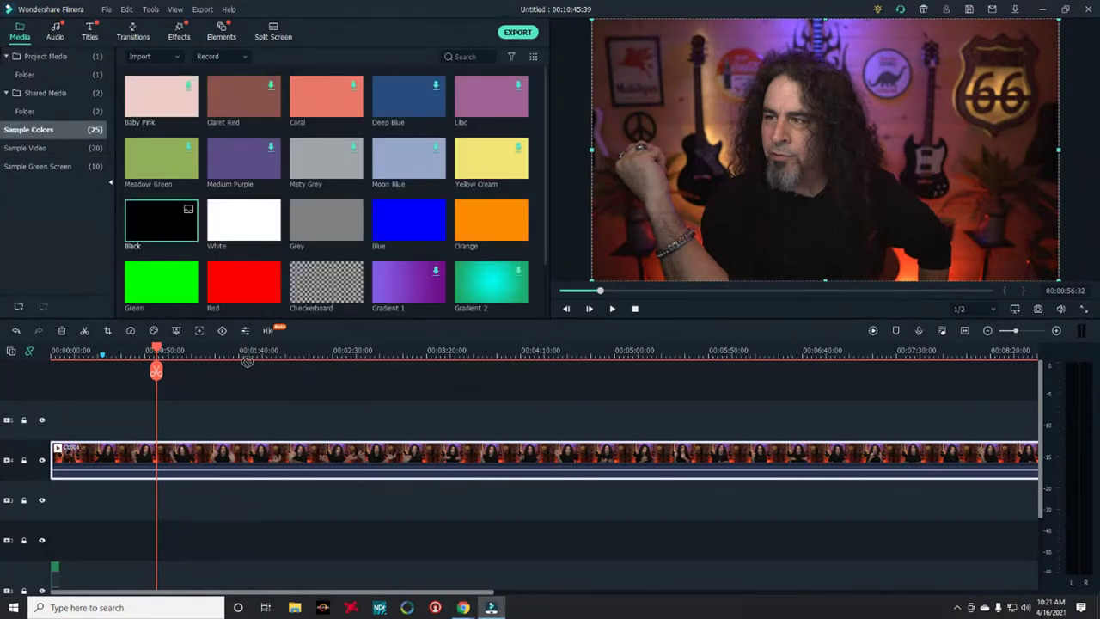
drag(247, 361, 392, 425)
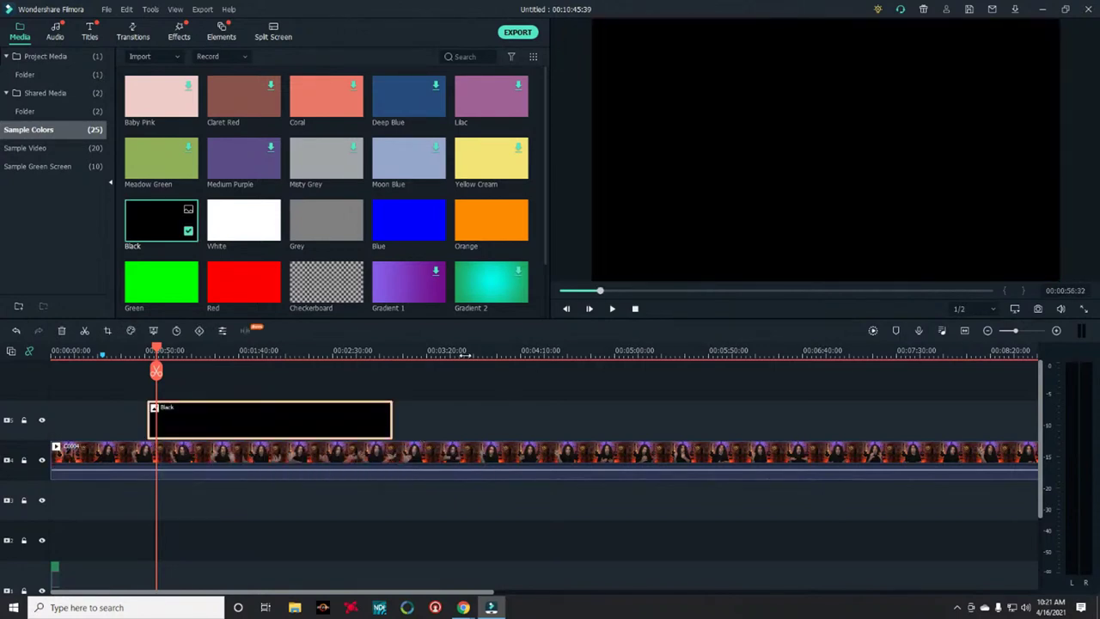
Step: Shrink the Black clip to a small box about a quarter of the frame's width in the picture's upper-right area
double_click(333, 426)
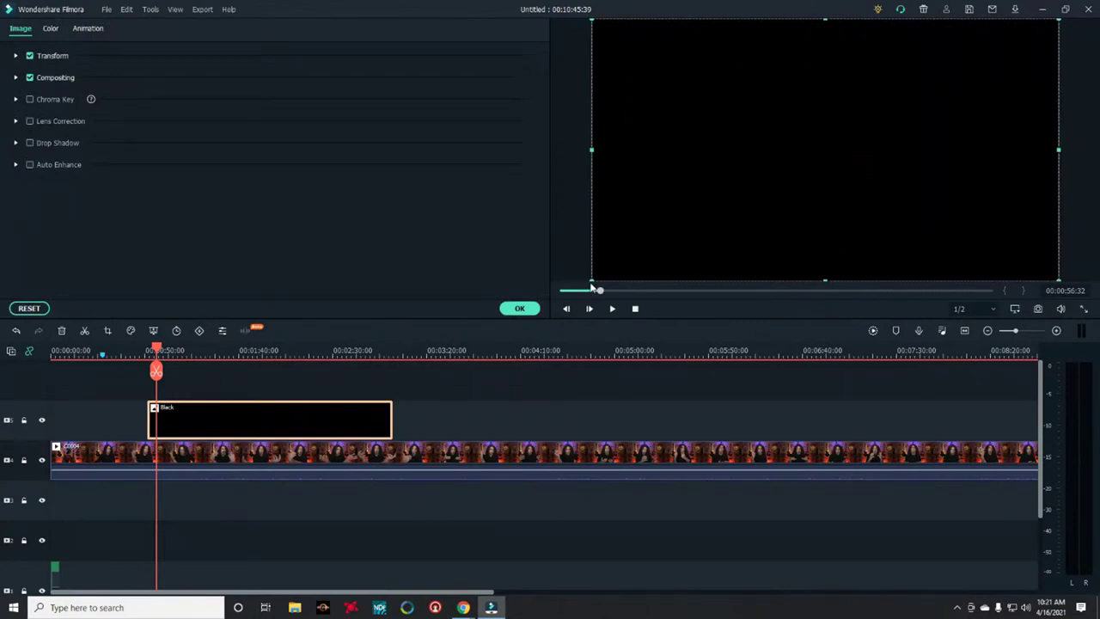
drag(592, 280, 963, 77)
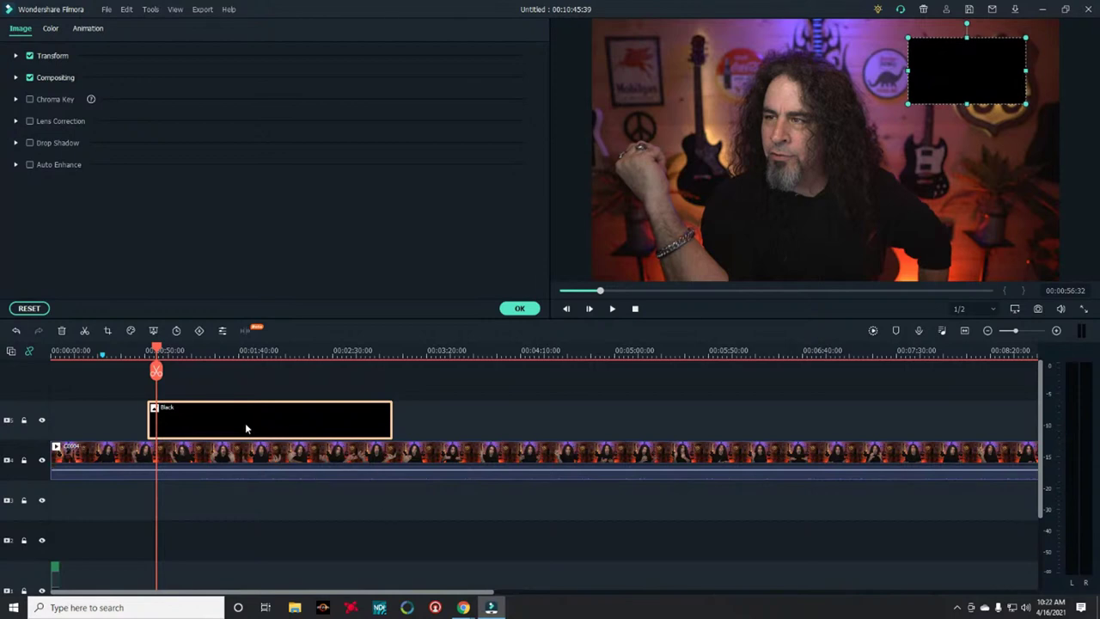
click(519, 308)
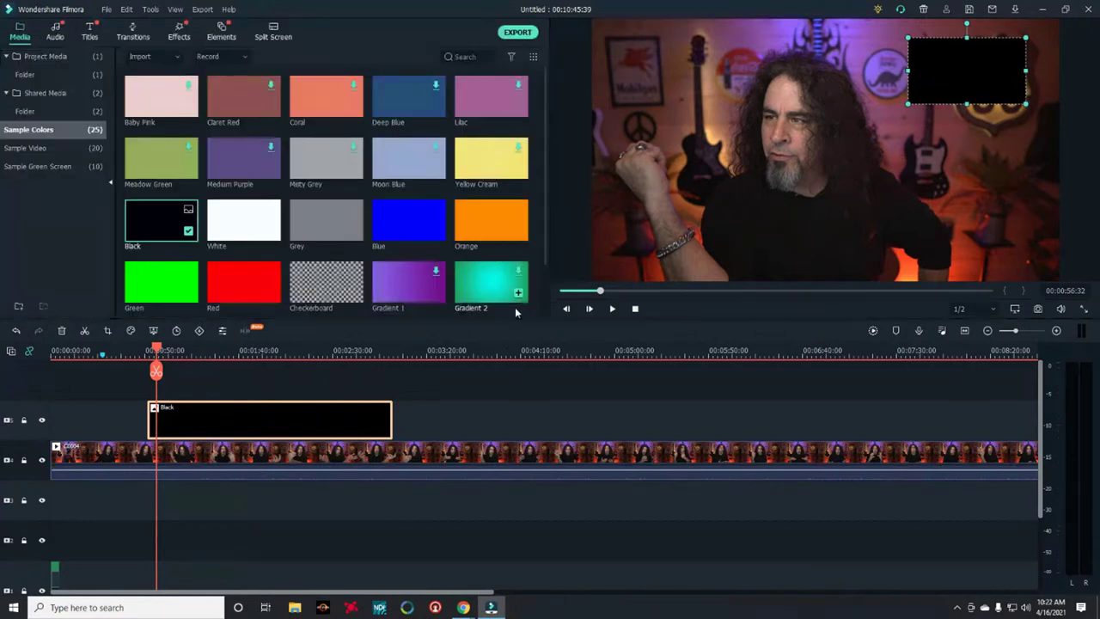
double_click(282, 421)
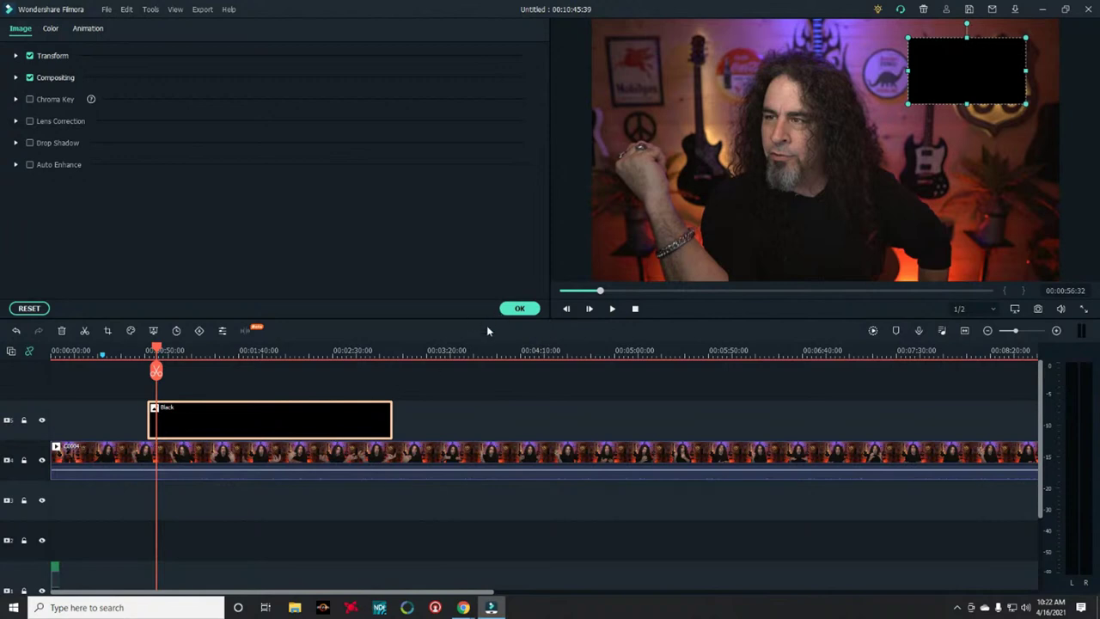
click(519, 307)
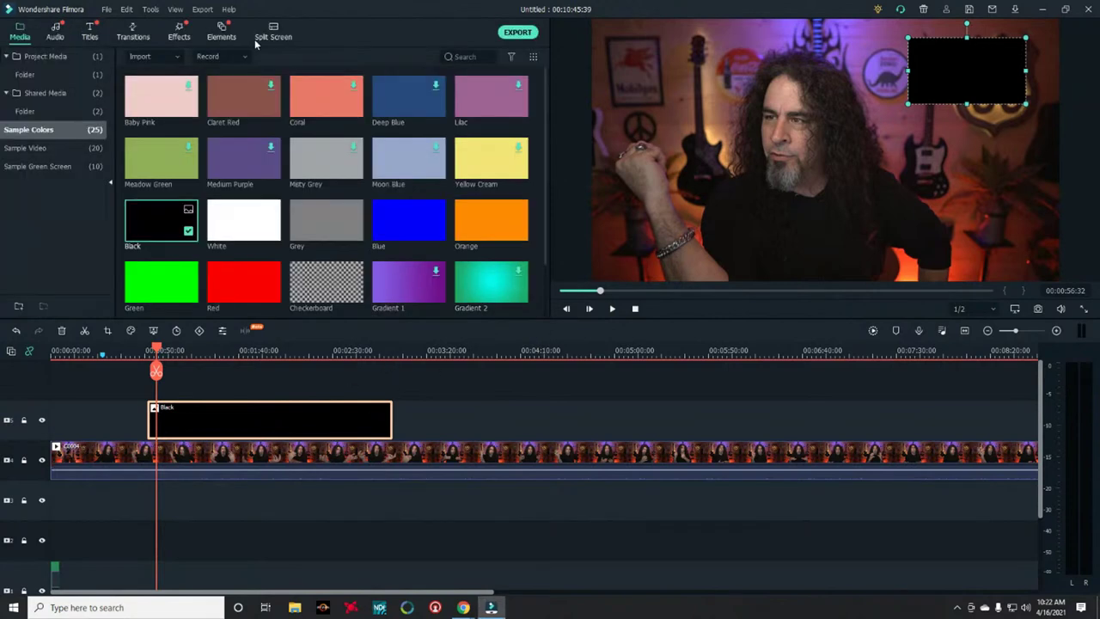
Step: Search the effects for "bord" and apply the Border effect to the Black clip
click(179, 31)
click(495, 56)
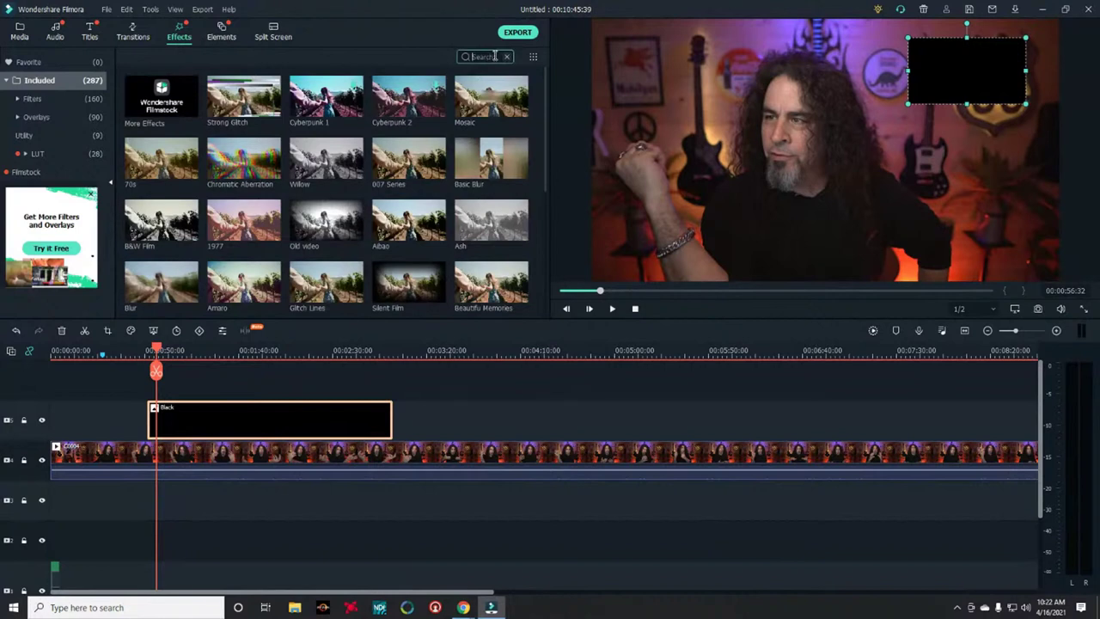
text(bo)
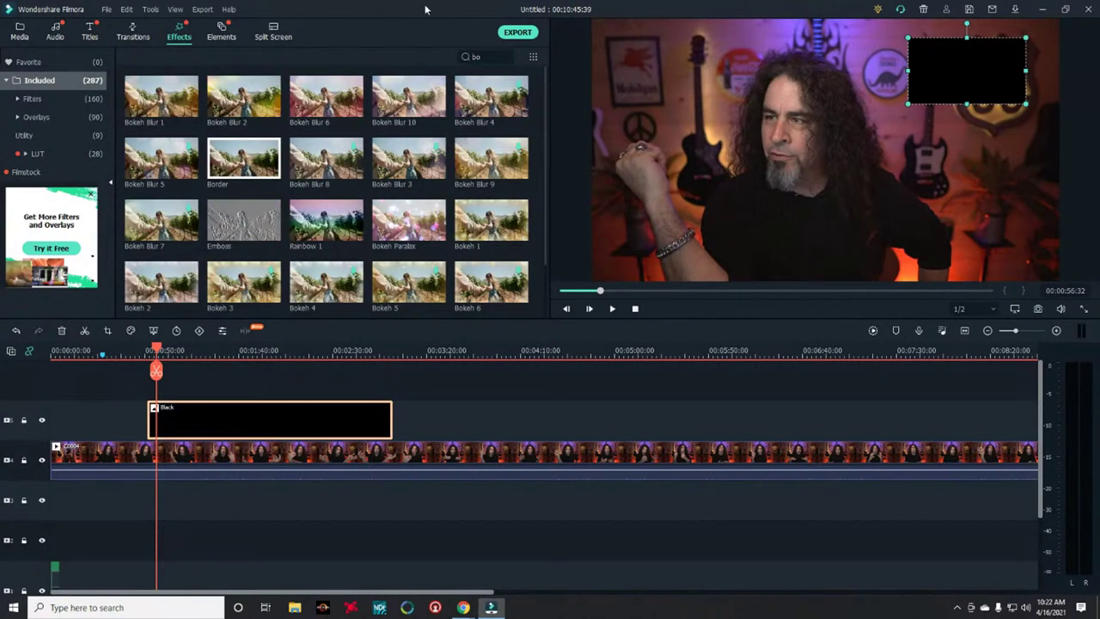
text(rd)
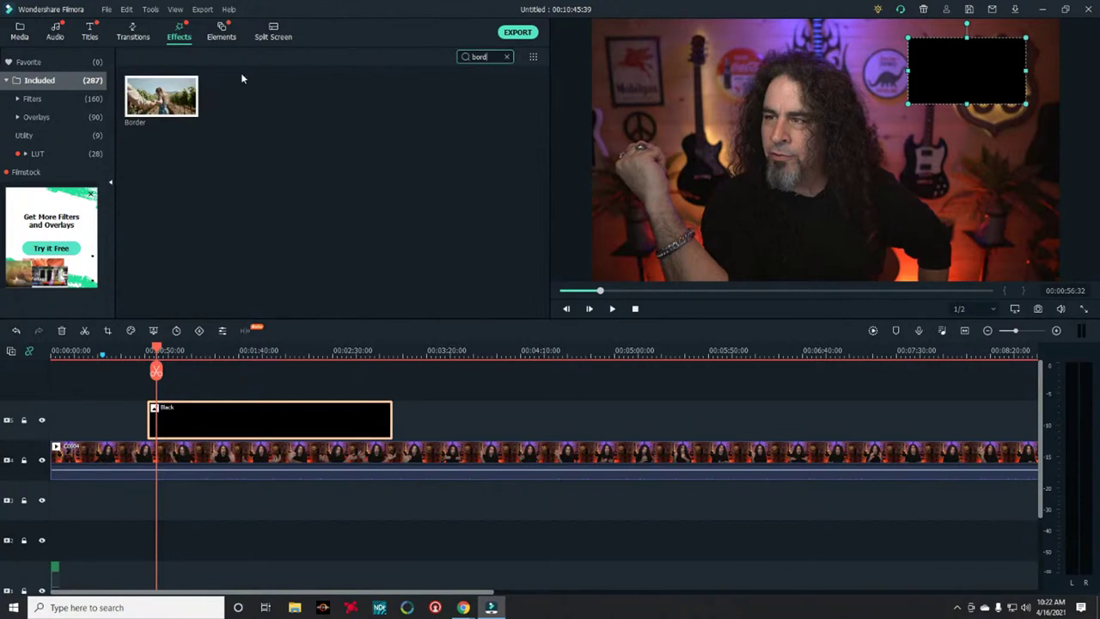
drag(184, 90, 183, 416)
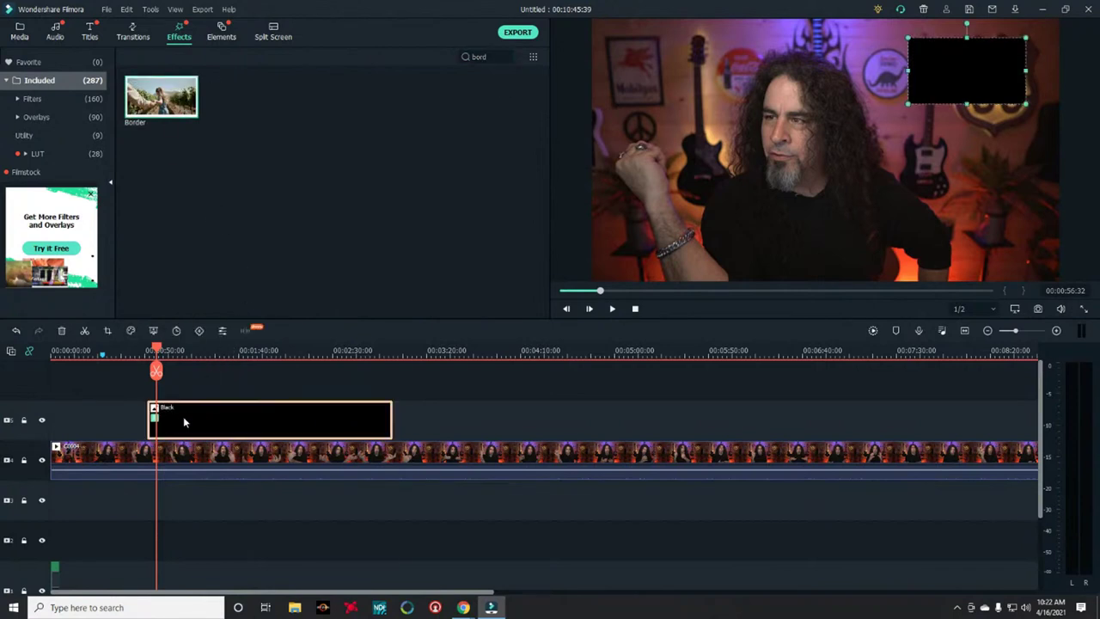
Step: Set the Black clip's Border effect to Size 13 and Blur 2, toggling the effect off and on
double_click(188, 421)
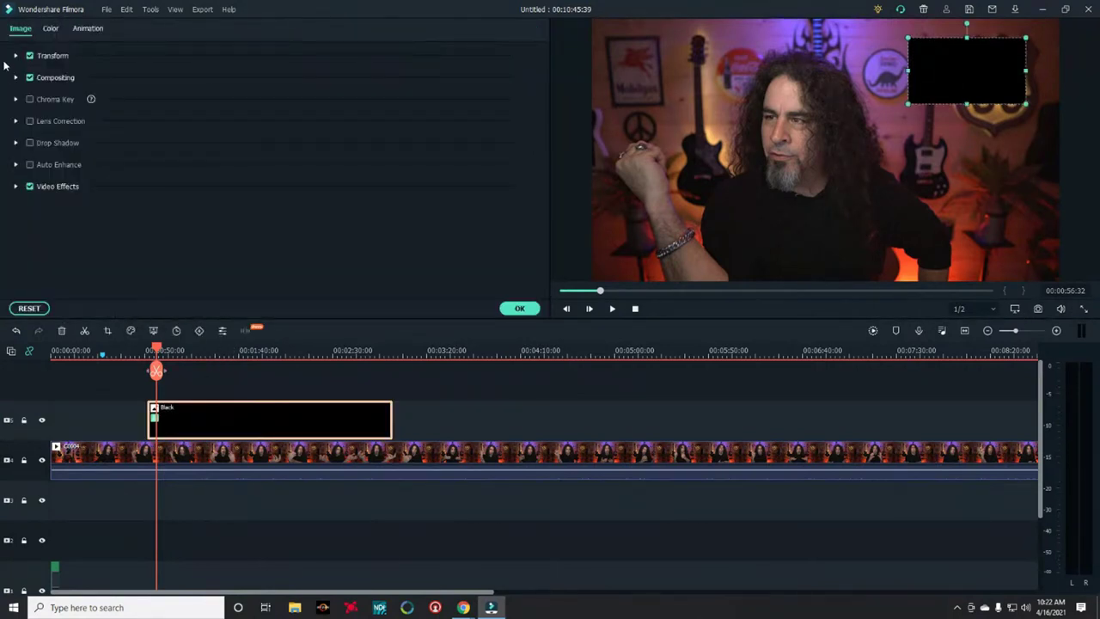
click(16, 187)
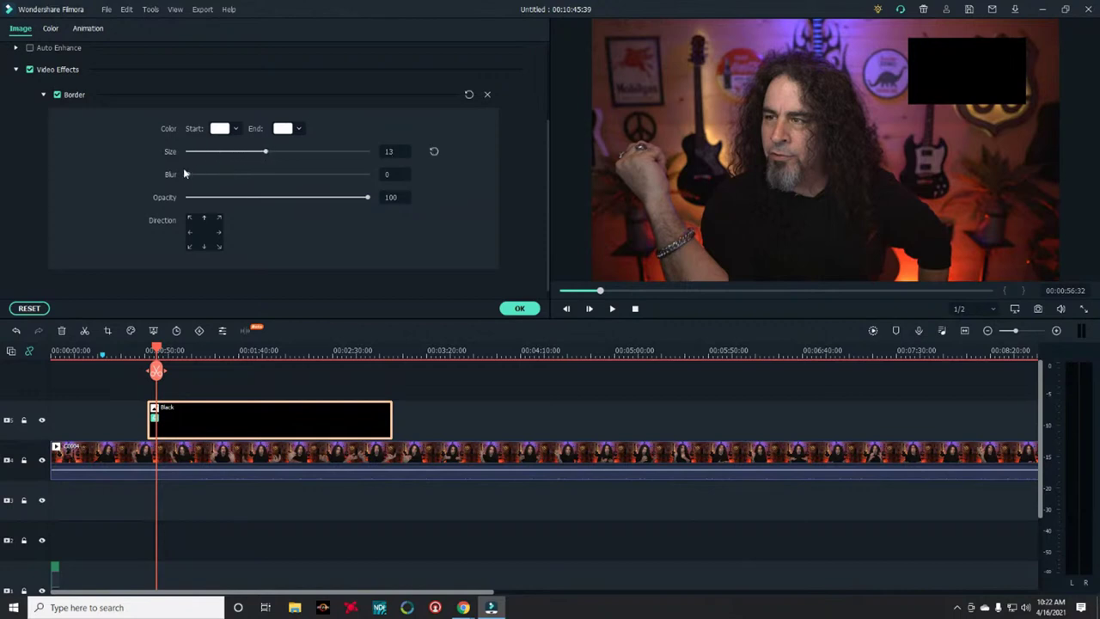
click(312, 417)
click(221, 128)
click(57, 96)
click(56, 97)
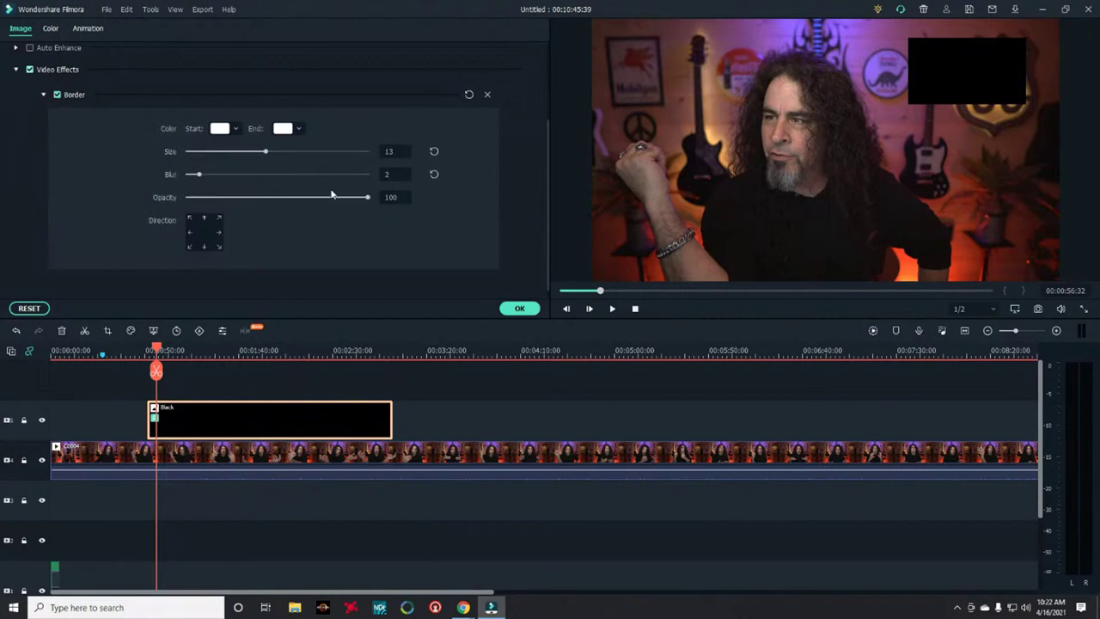
click(522, 308)
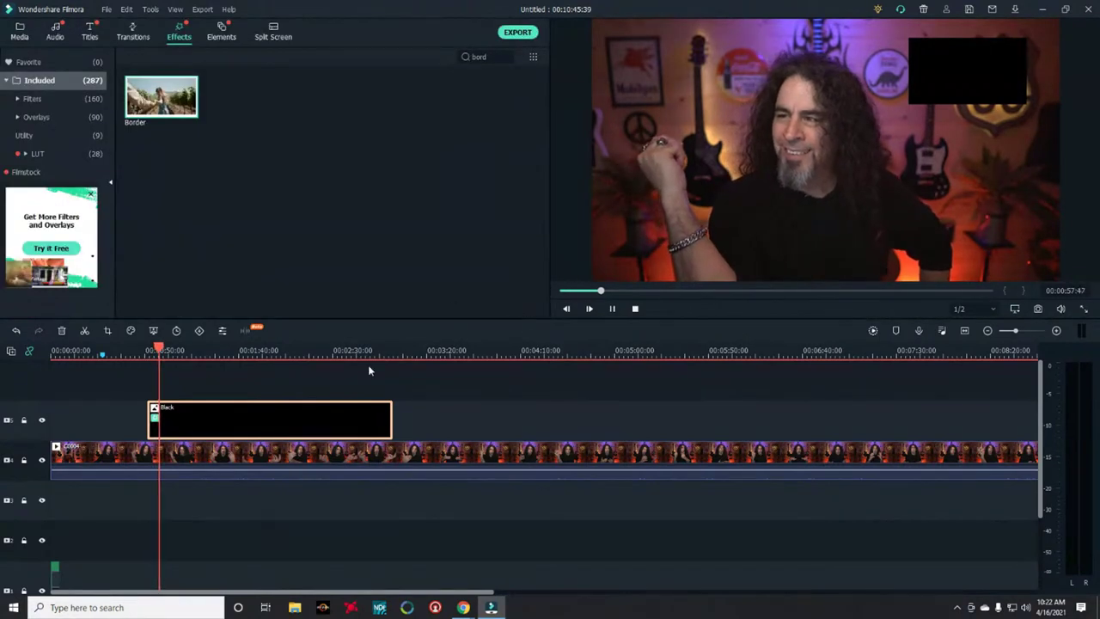
Step: Move C0004 down one track and add a White sample color clip between it and Black, stretched to the Black clip's length
drag(215, 438, 219, 387)
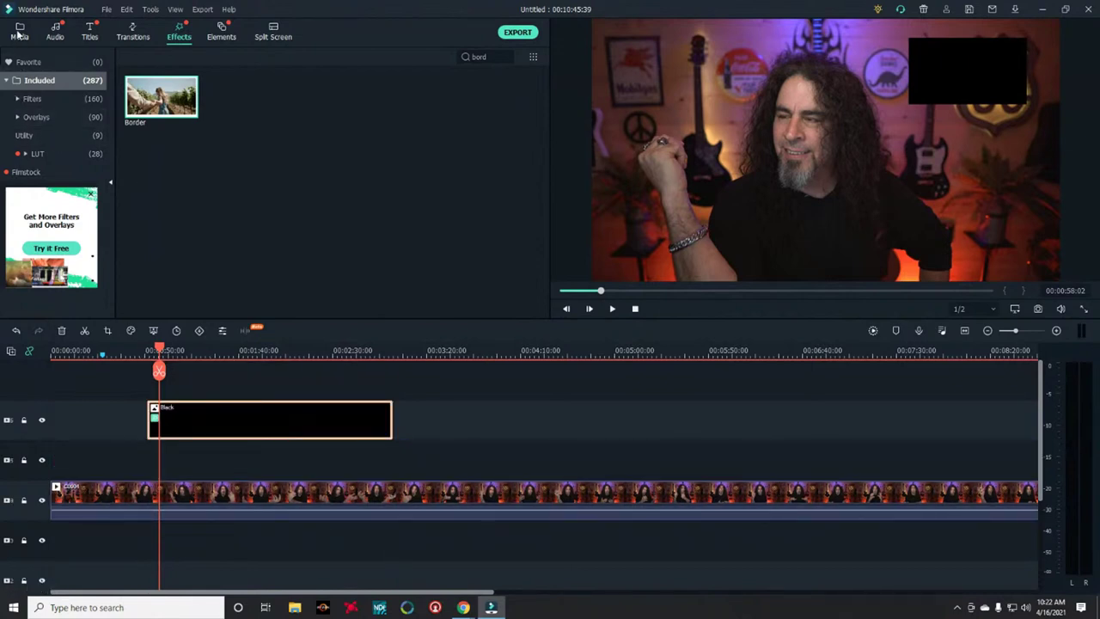
click(19, 35)
click(69, 147)
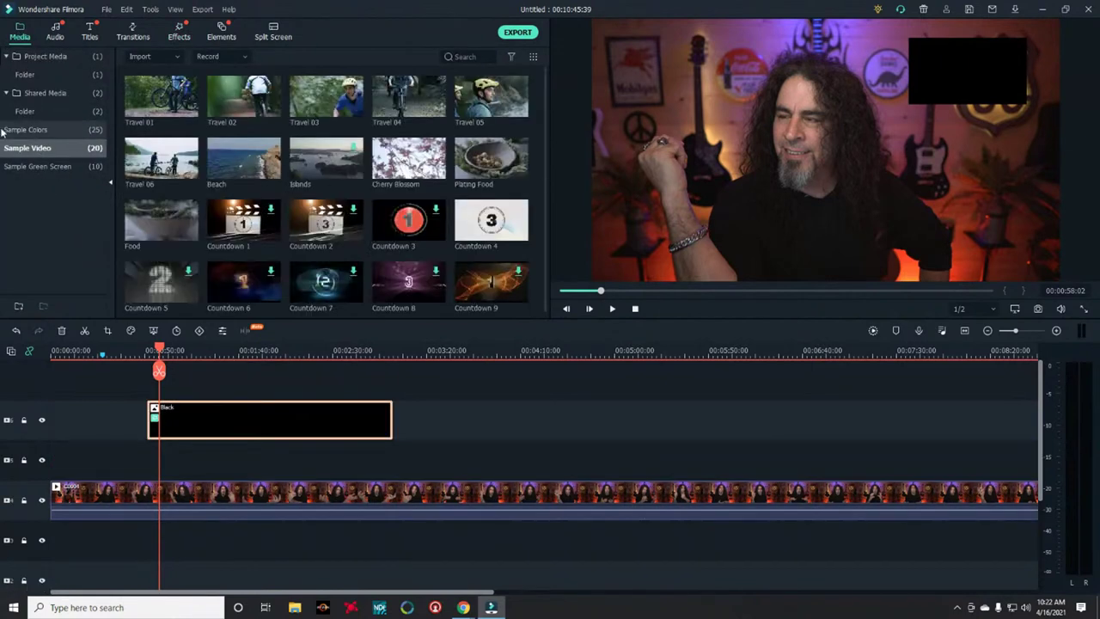
click(34, 128)
drag(241, 220, 162, 472)
drag(152, 464, 392, 464)
click(236, 469)
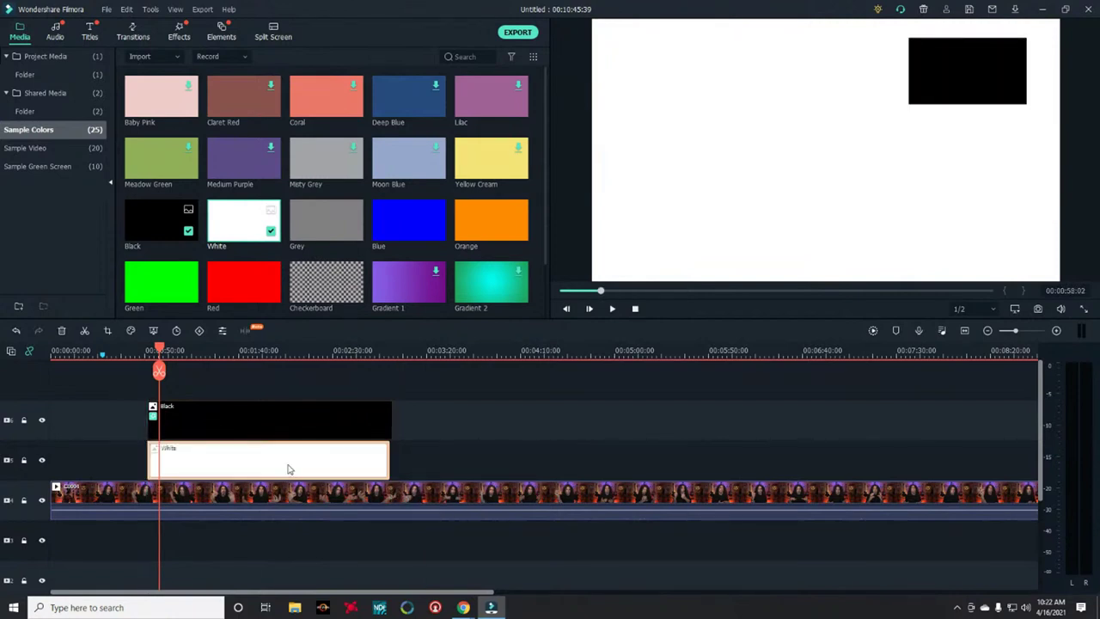
drag(389, 458, 393, 462)
Step: Shrink the White clip to slightly larger than the black box and align the two so White forms an even frame
drag(595, 277, 905, 108)
click(971, 68)
drag(971, 68, 978, 69)
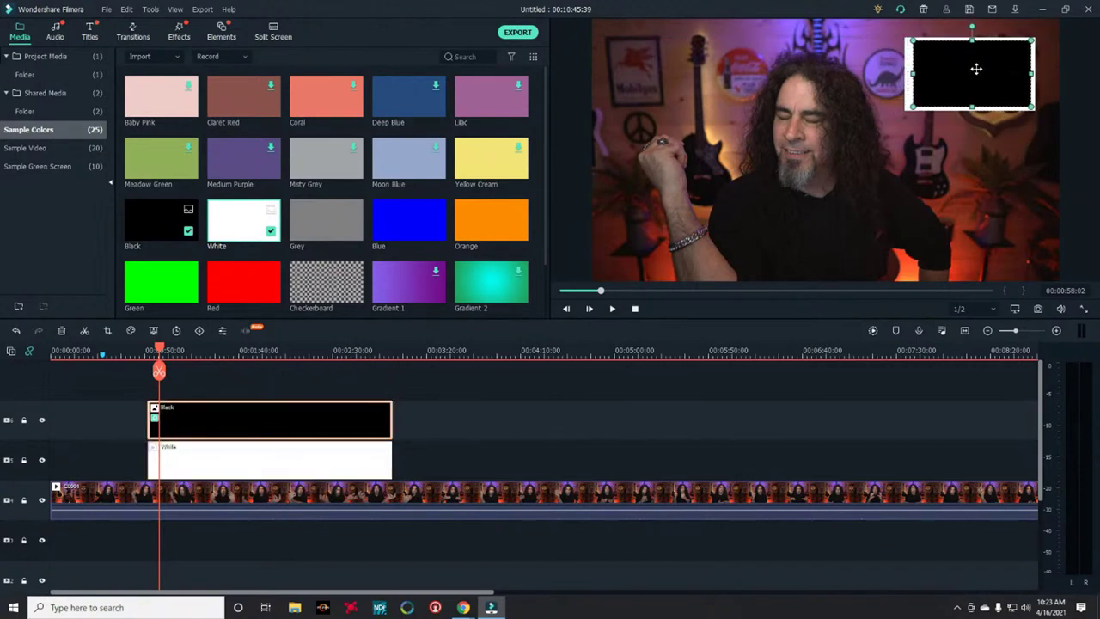
click(909, 73)
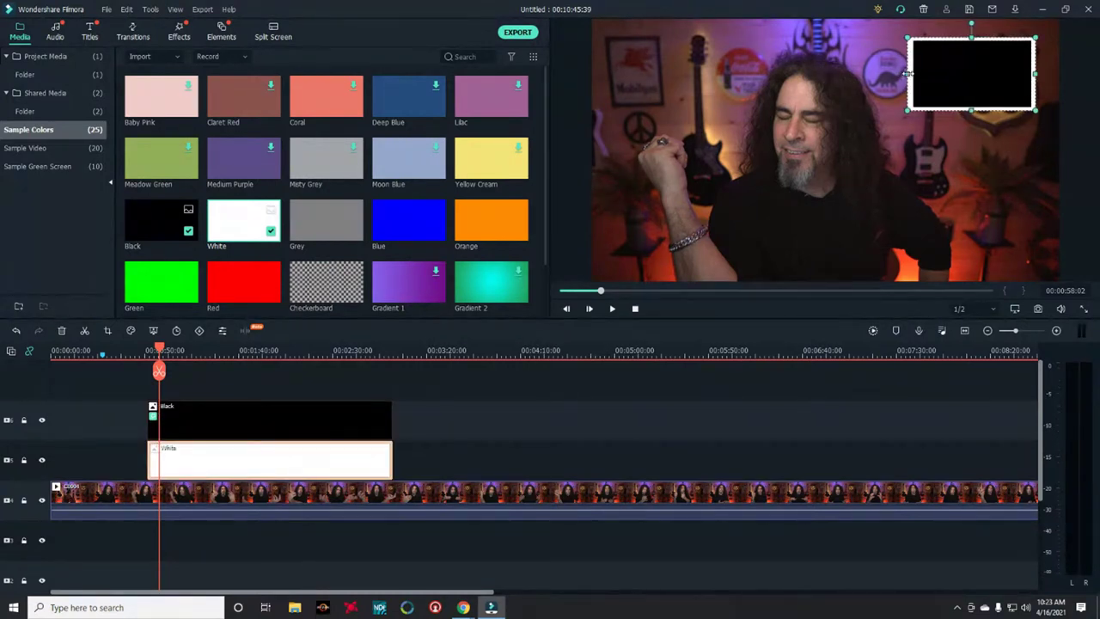
click(971, 164)
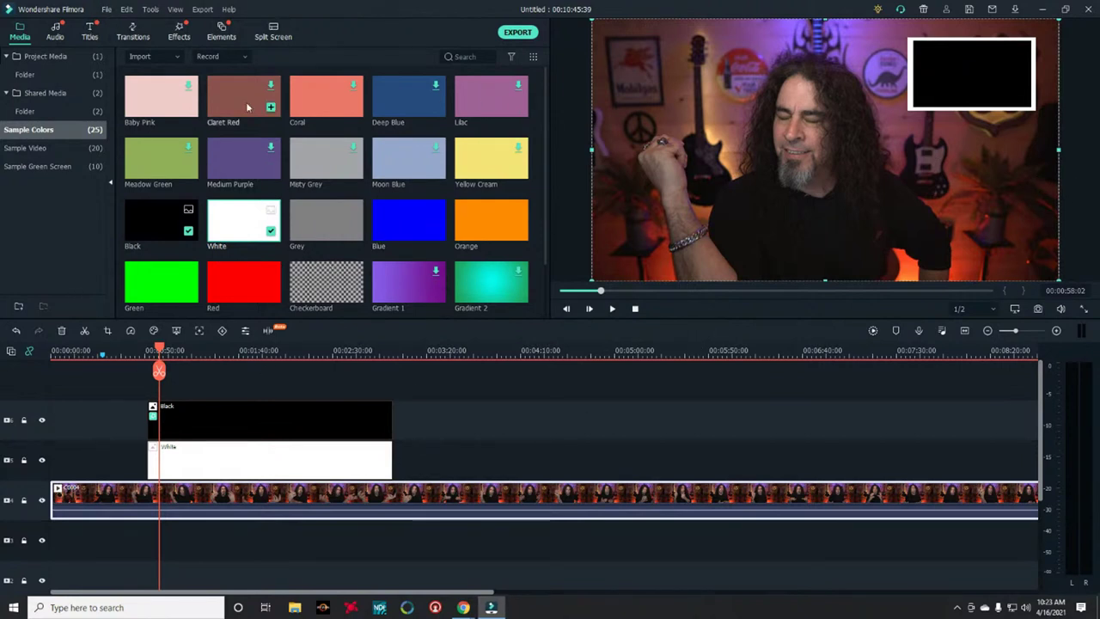
Step: Search the titles for "def" and place Default Title on a track above Black, stretched to nearly the Black clip's end
click(90, 36)
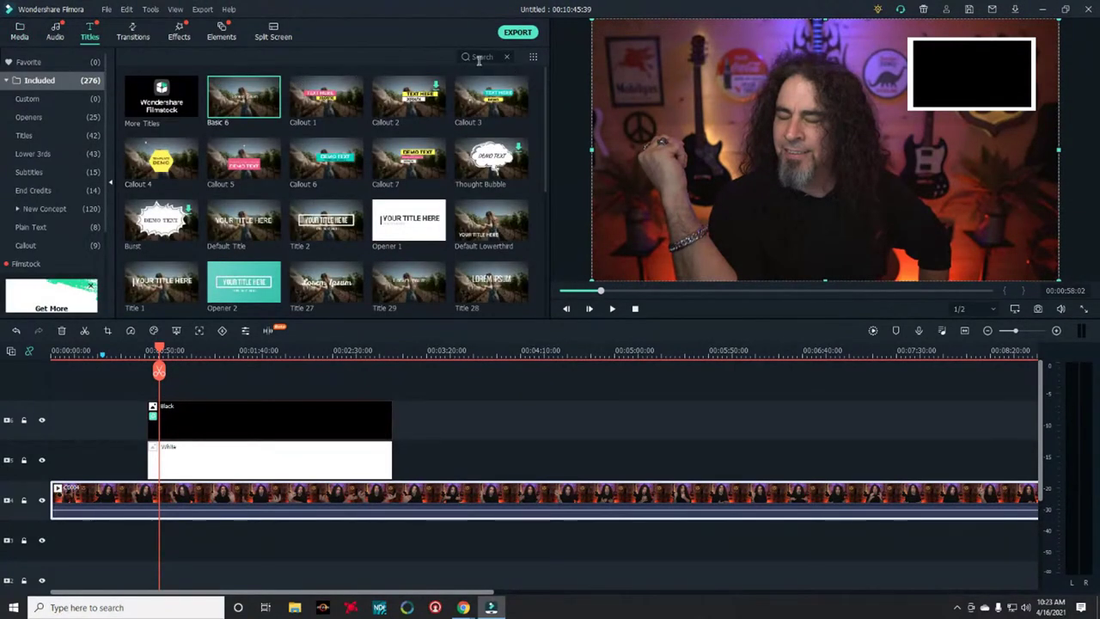
click(7, 80)
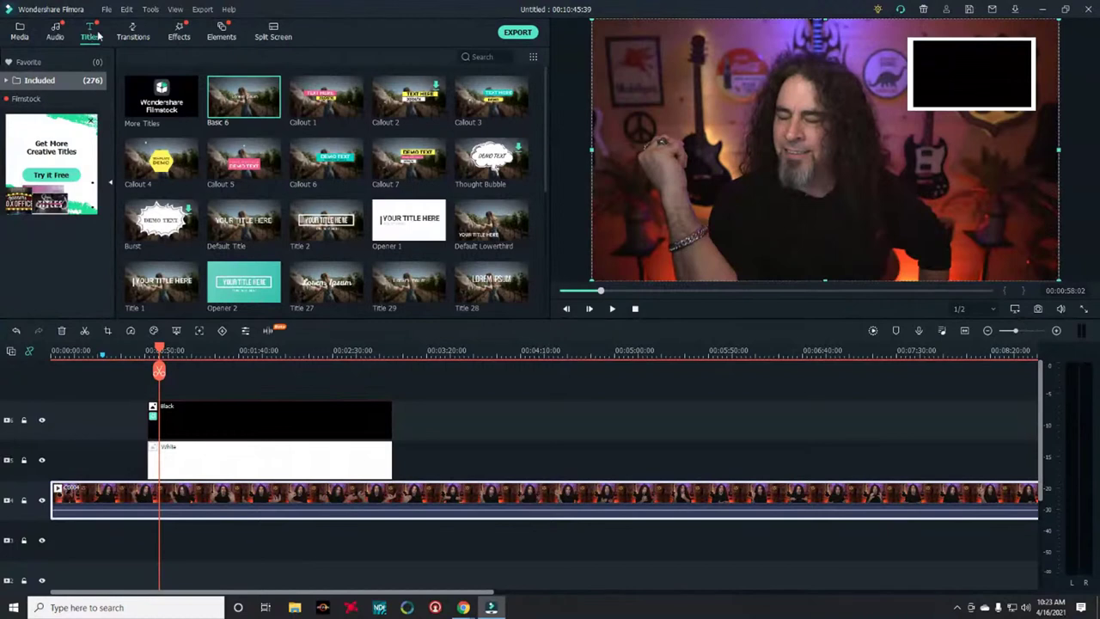
click(38, 81)
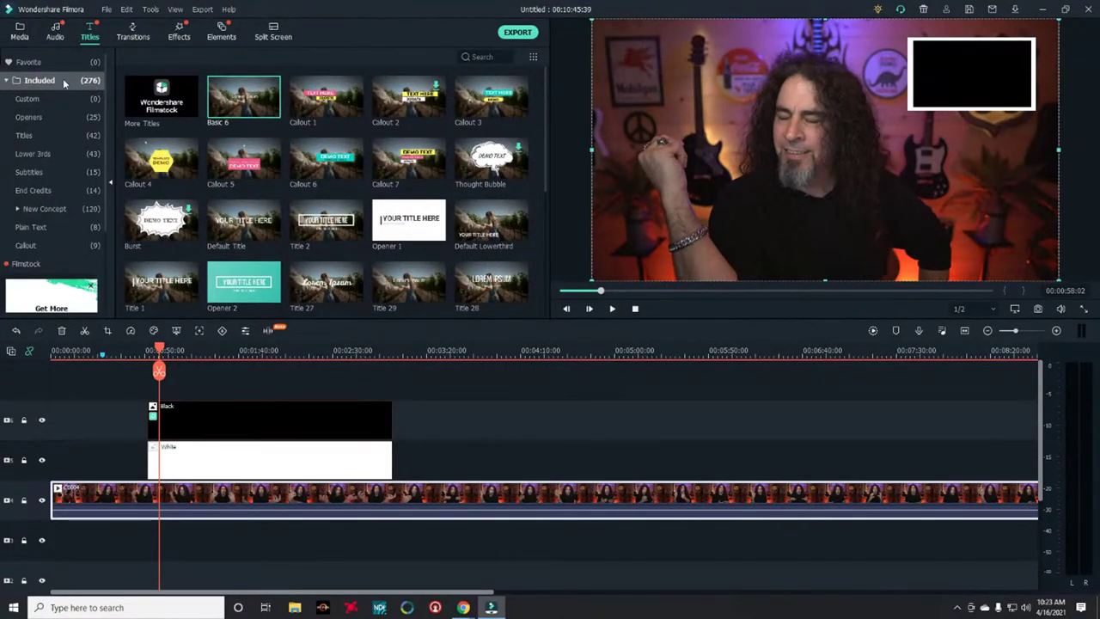
click(484, 58)
text(def)
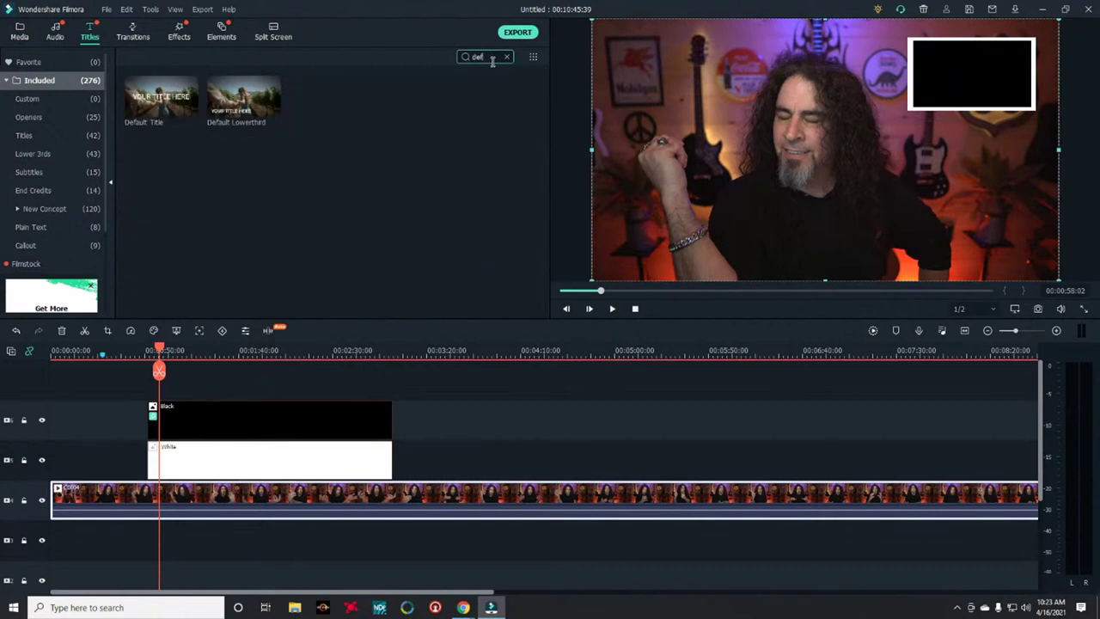
click(155, 103)
click(196, 381)
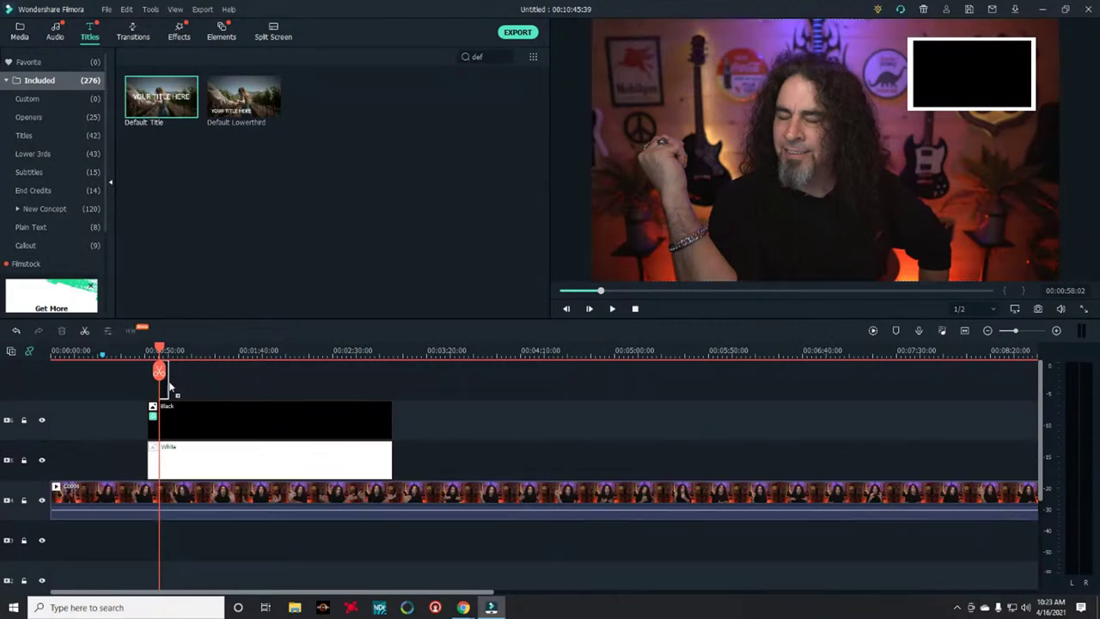
drag(153, 388, 377, 418)
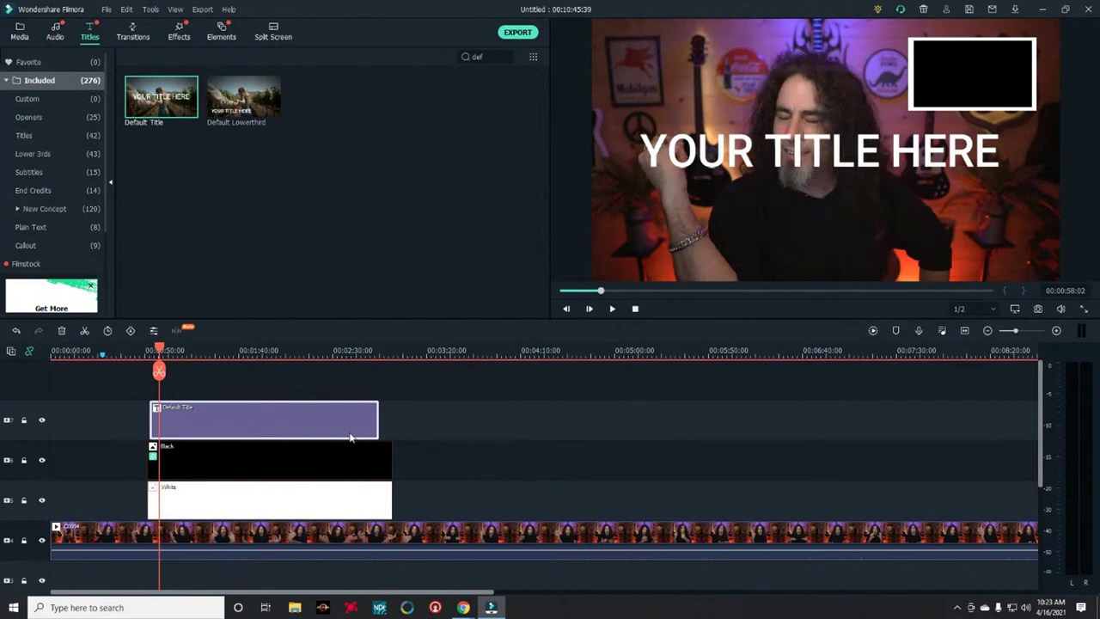
Step: Replace the Default Title's placeholder text with "Home Visitor", leaving two spaces between the words
double_click(312, 421)
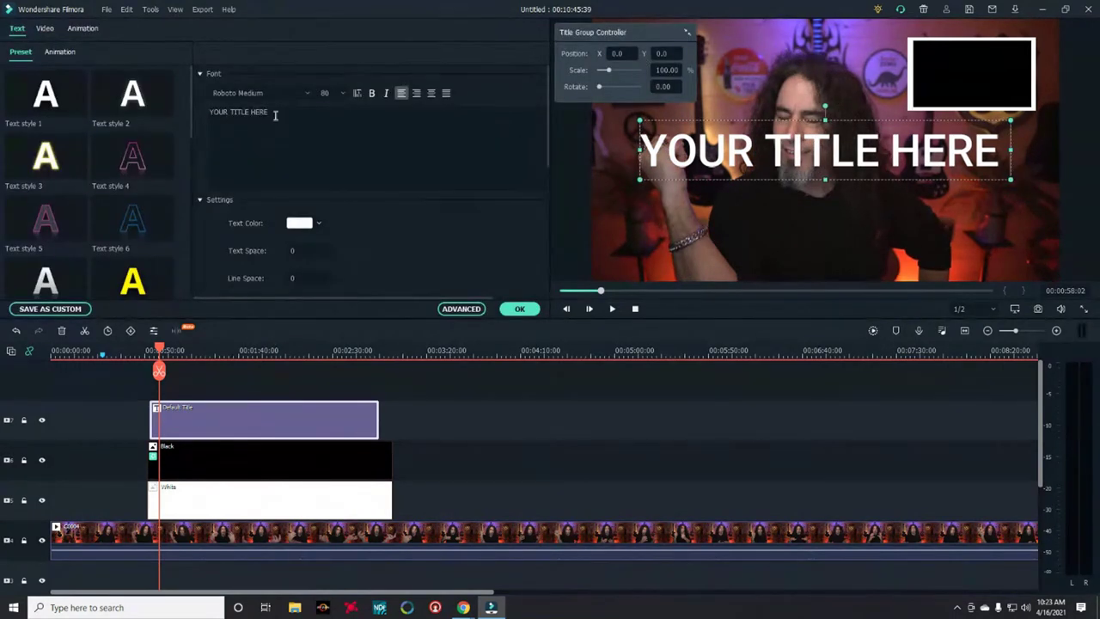
drag(268, 112, 210, 112)
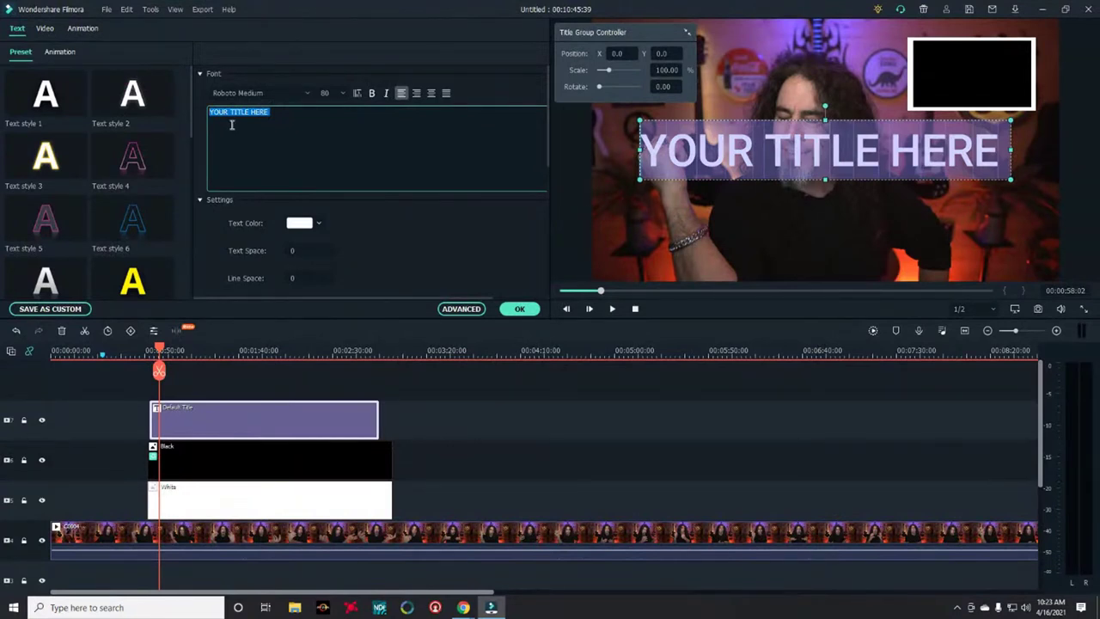
text(00)
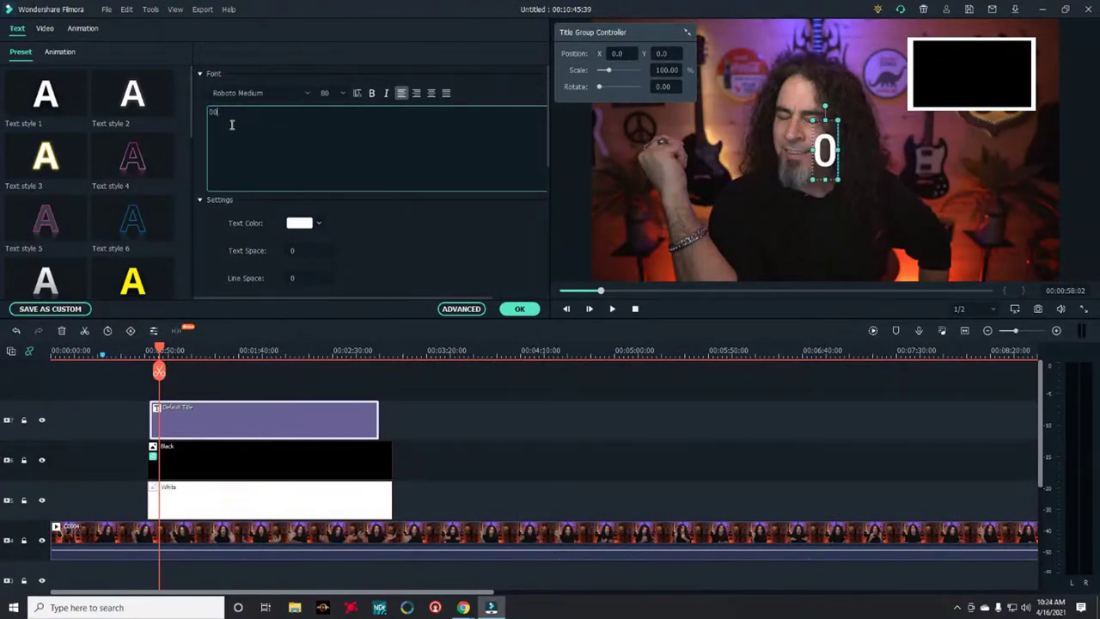
key(BackSpace)
key(BackSpace)
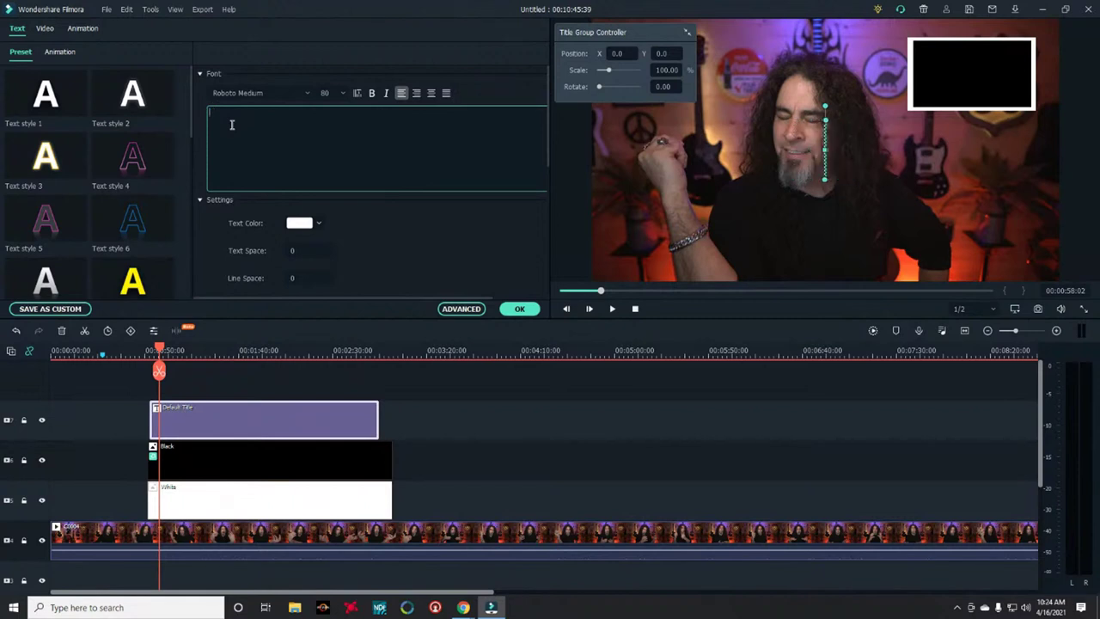
text(Hom)
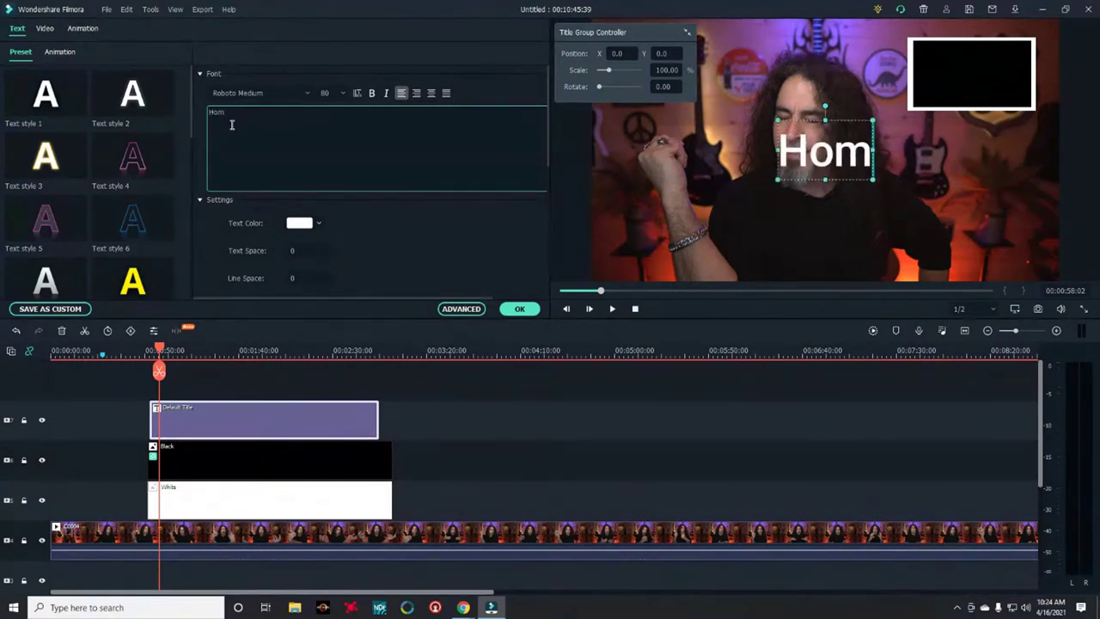
text(e  VIs)
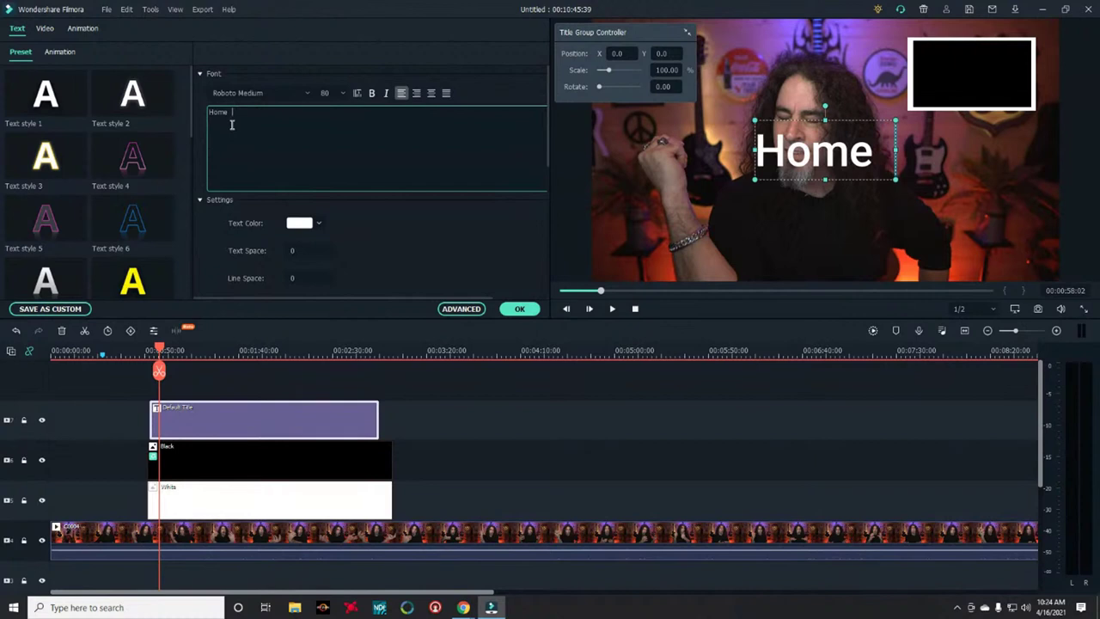
key(BackSpace)
key(BackSpace)
text(iso)
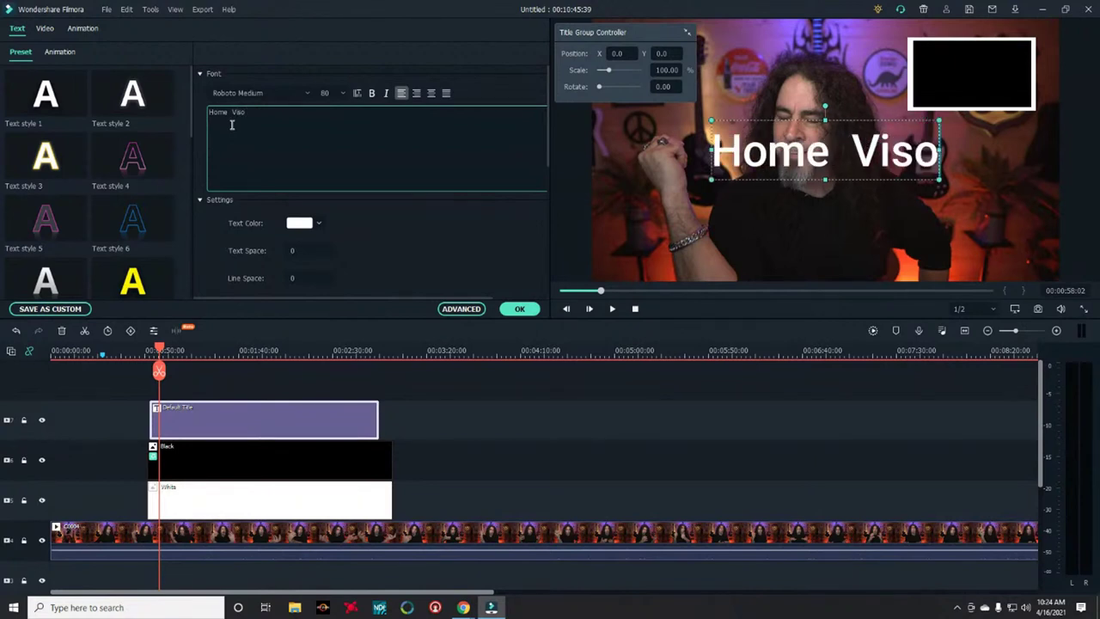
key(BackSpace)
text(itor)
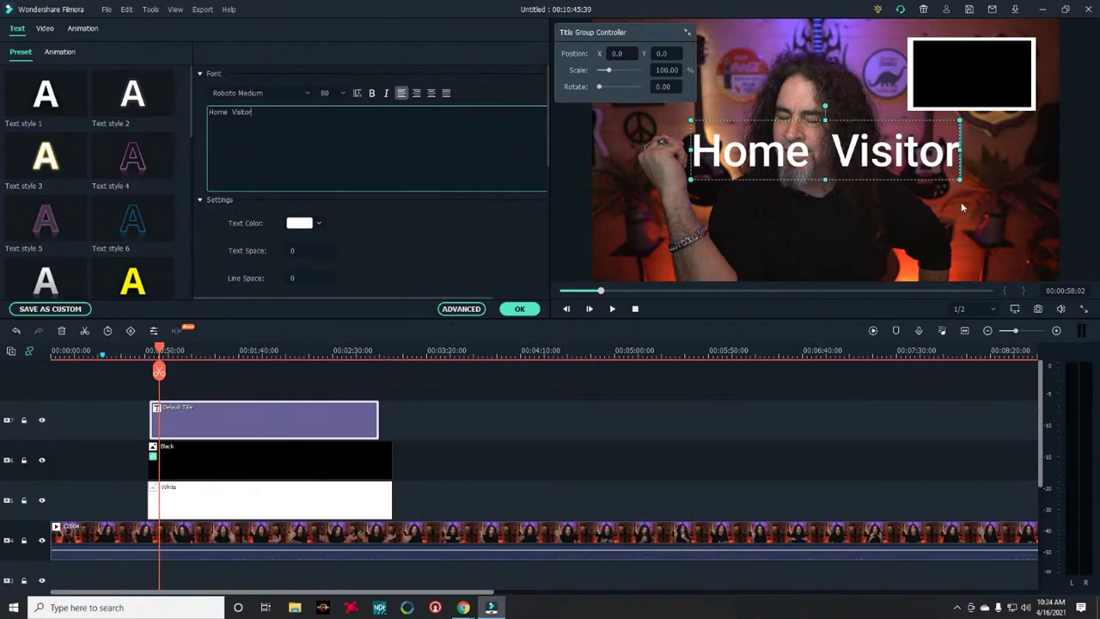
Step: Shrink the "Home Visitor" title to the black box's width and position it along the box's upper edge
drag(960, 180, 1004, 43)
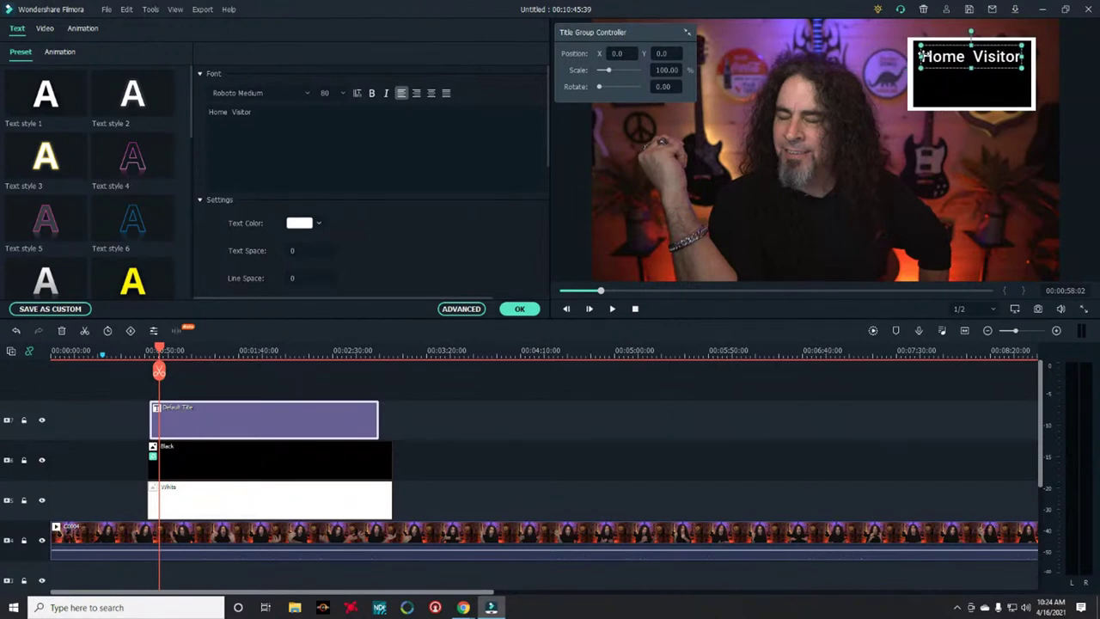
drag(1023, 56, 1027, 56)
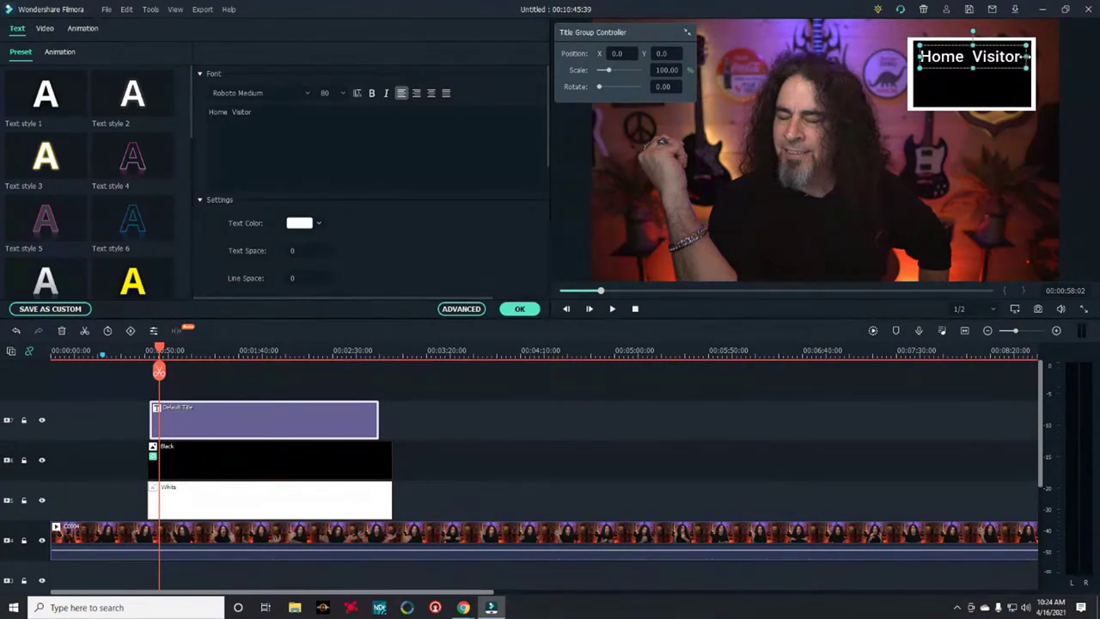
click(929, 71)
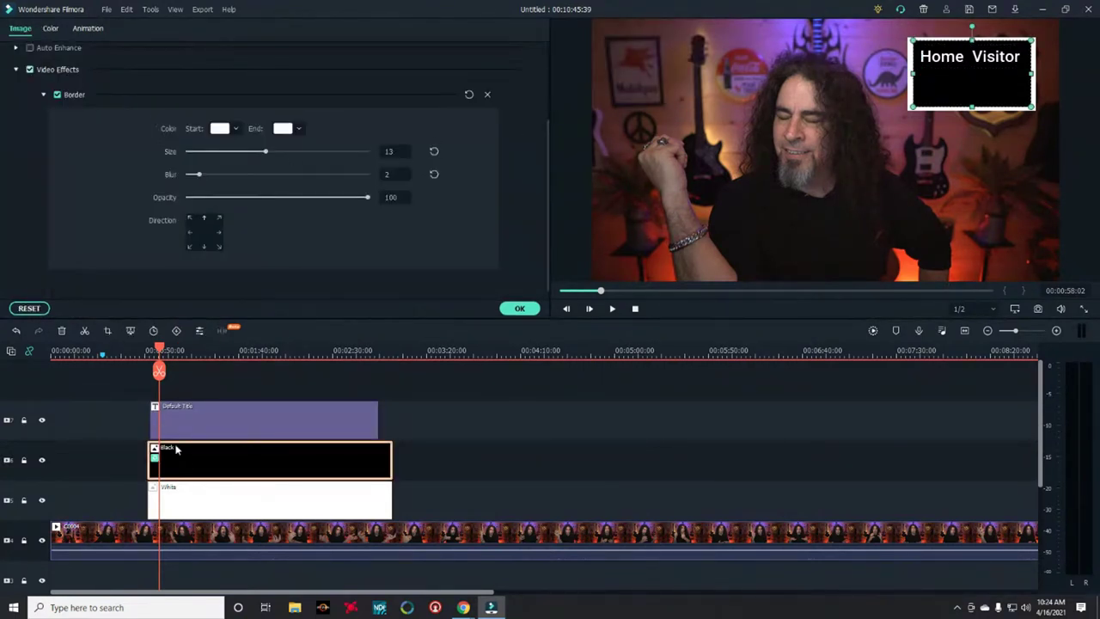
click(520, 307)
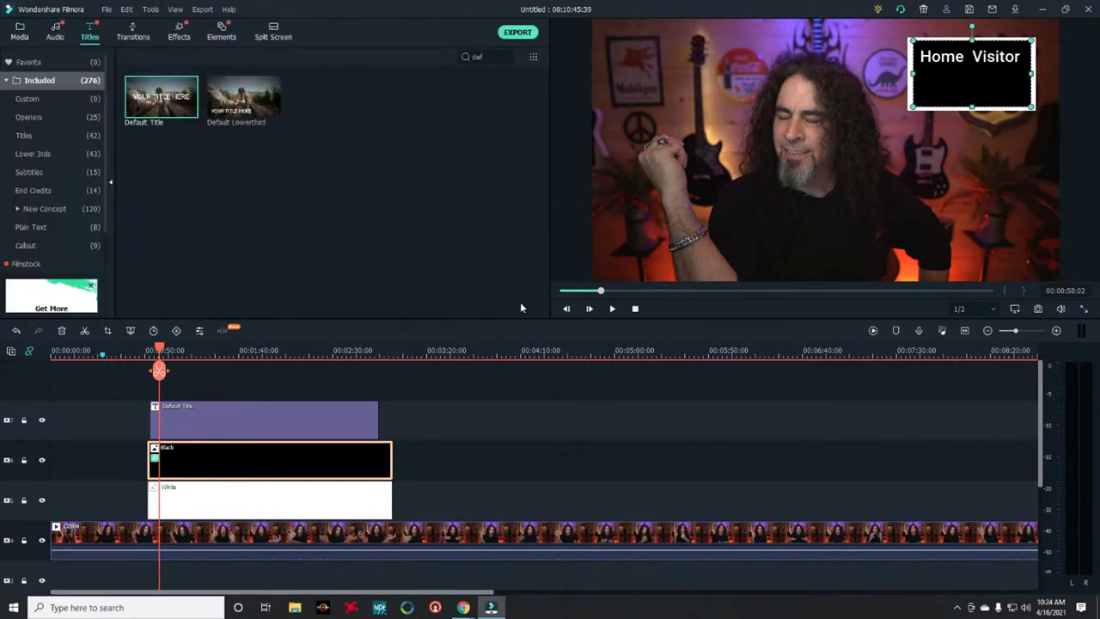
Step: Add a second Default Title above the first, stretched to the same length, with the text "0" and "1" separated by spaces
click(153, 379)
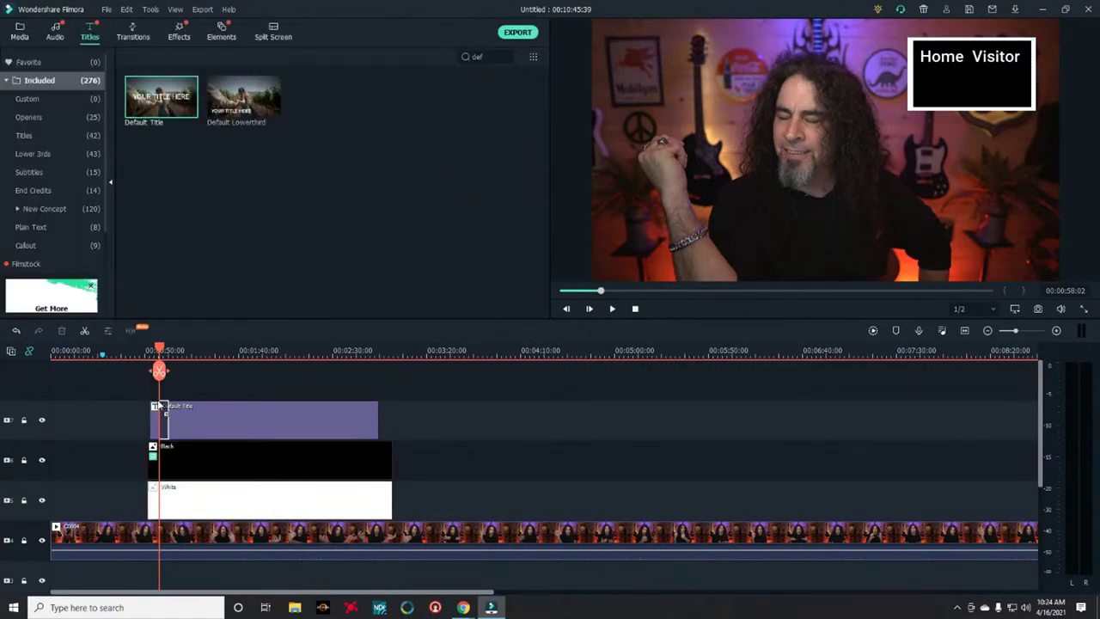
drag(155, 381, 378, 418)
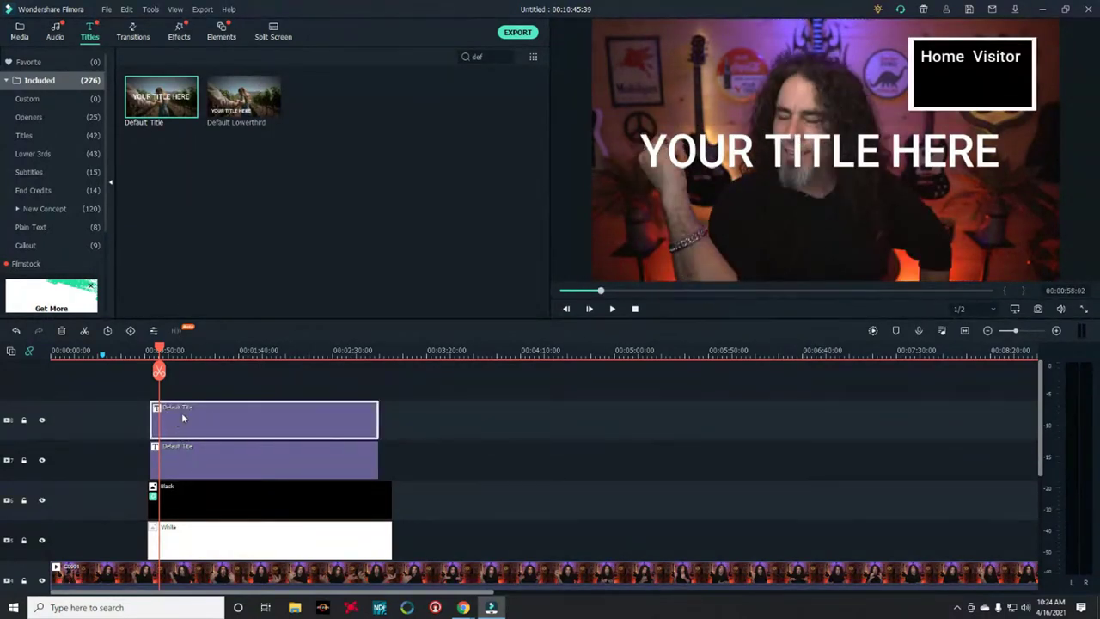
double_click(182, 418)
drag(275, 112, 100, 108)
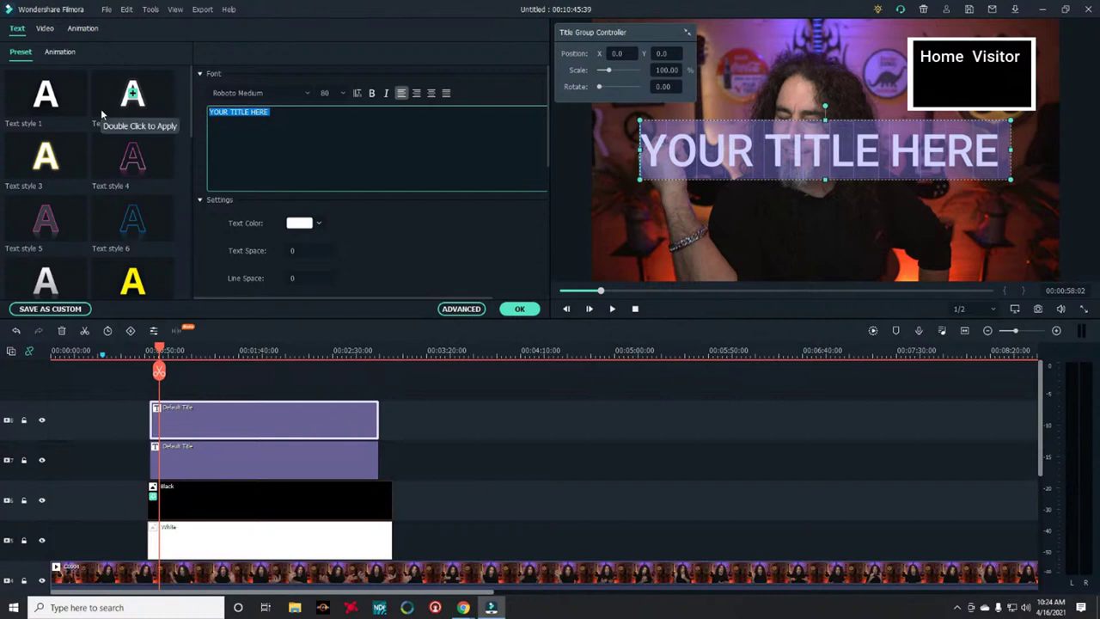
text(00)
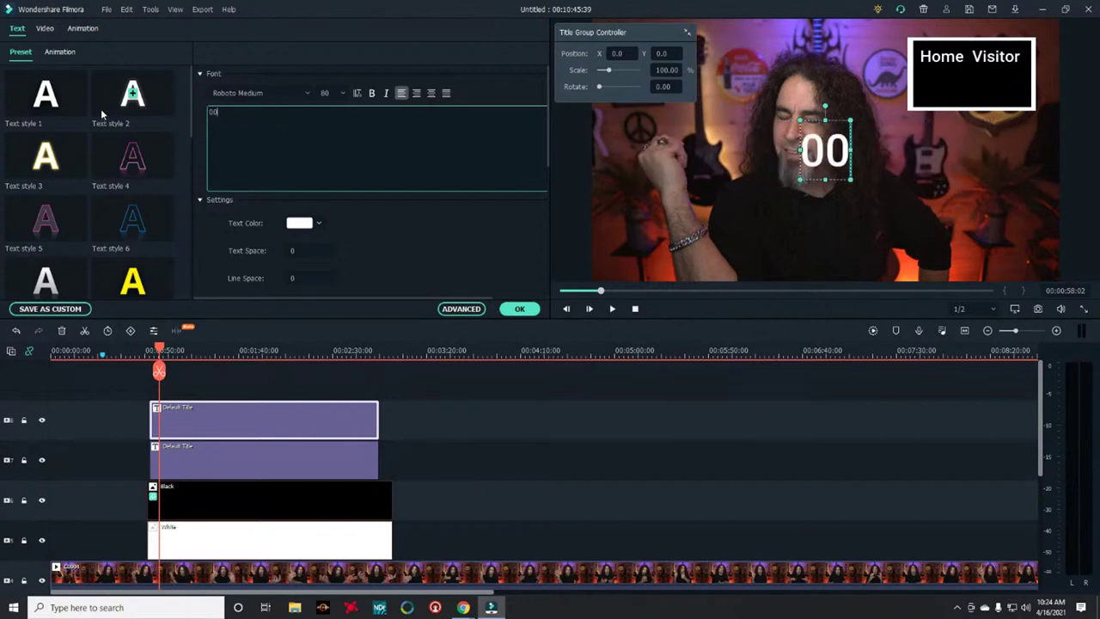
key(BackSpace)
text(1)
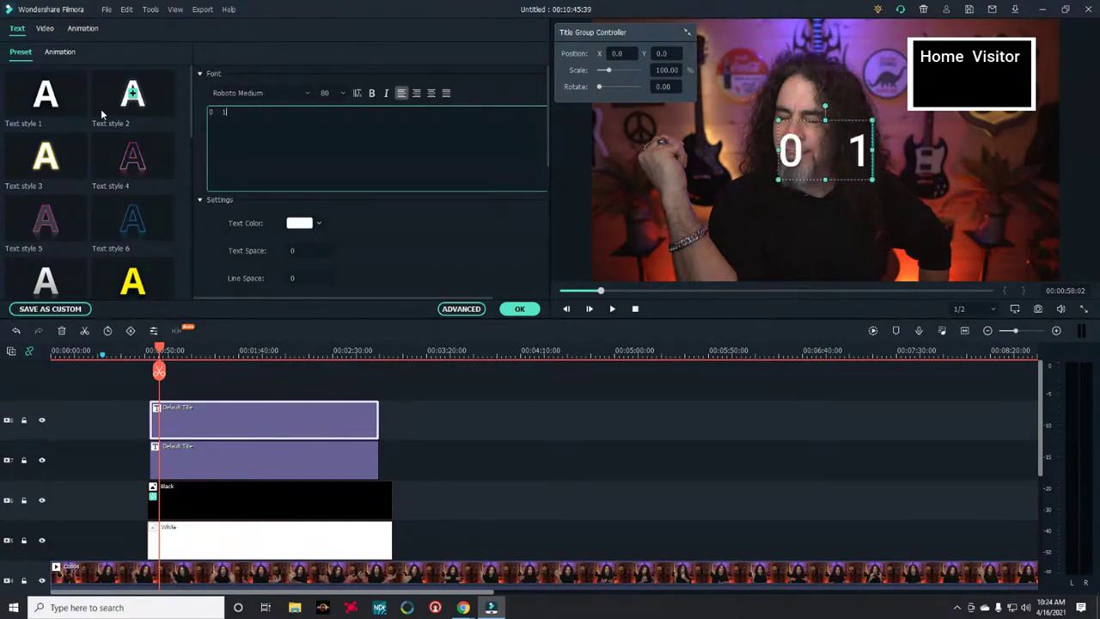
click(552, 315)
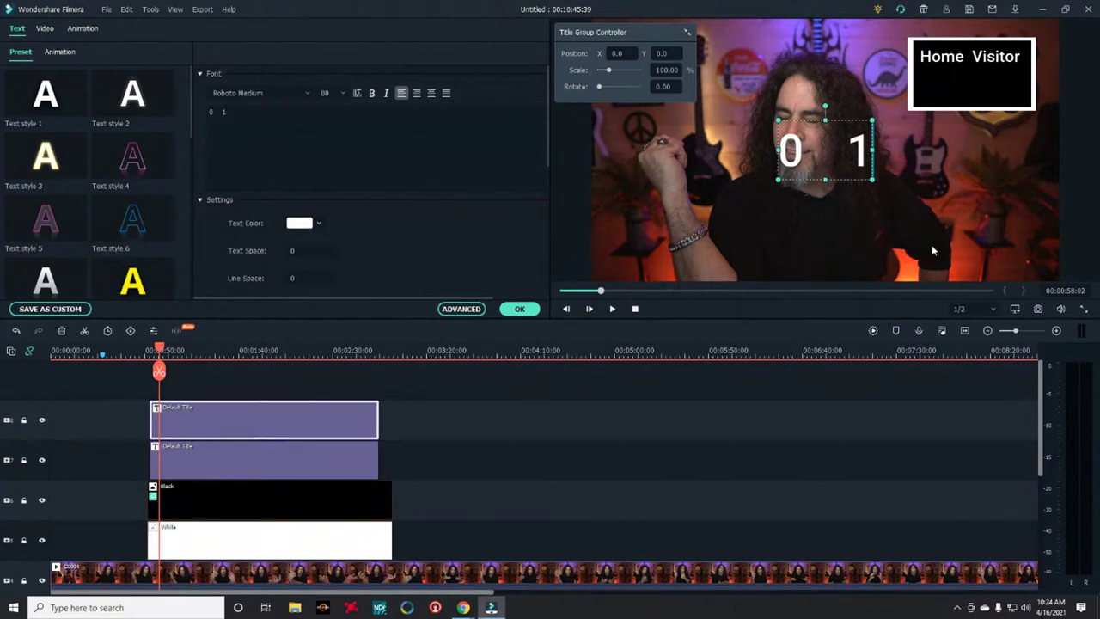
Step: Shrink the score title and place it inside the black box beneath "Home Visitor"
drag(874, 181, 1014, 81)
click(220, 110)
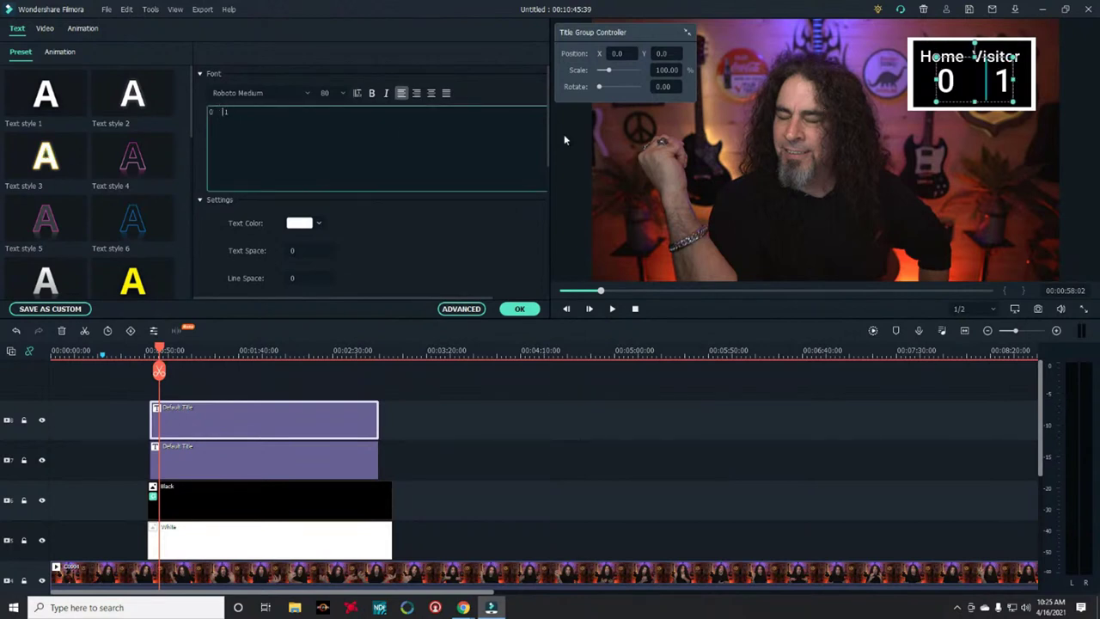
click(1011, 109)
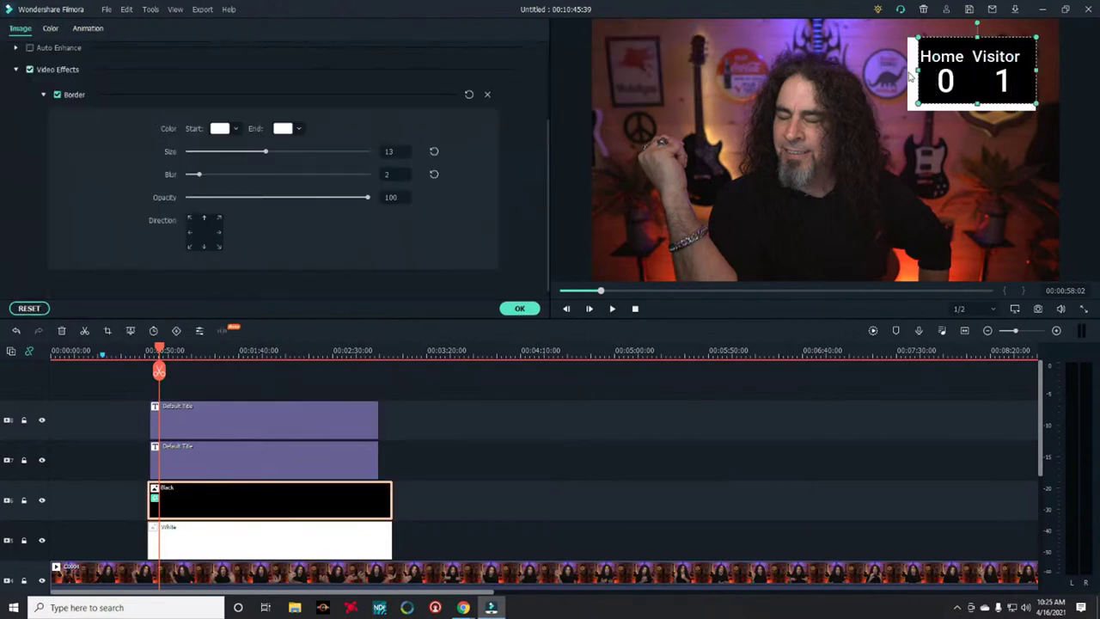
click(974, 87)
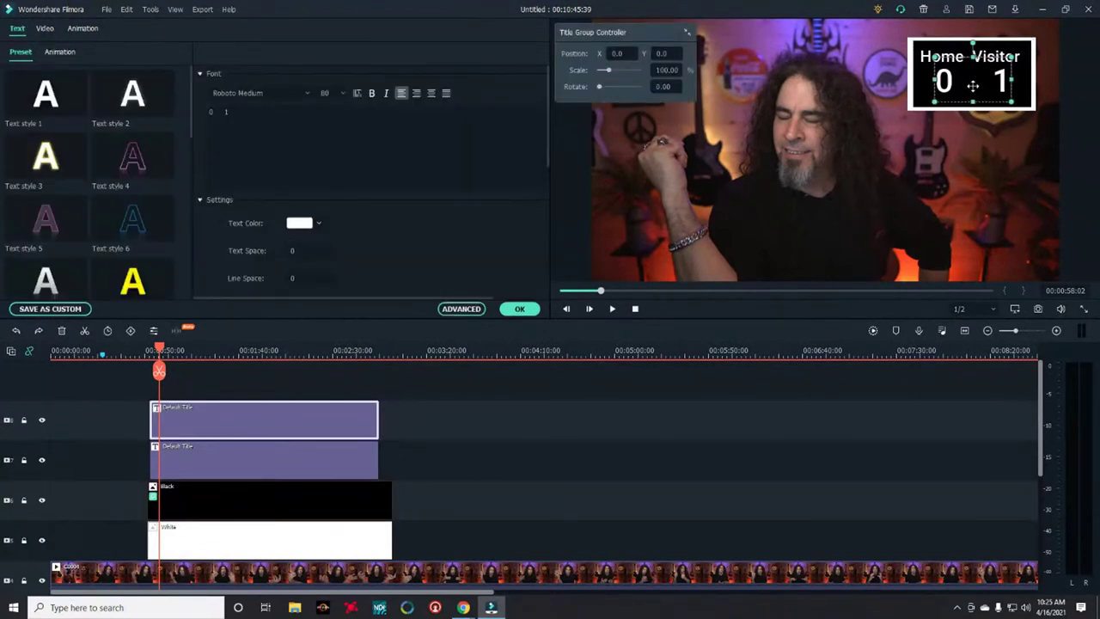
Step: Lock the Black and White tracks and nudge the score title slightly within the box
click(24, 500)
click(24, 540)
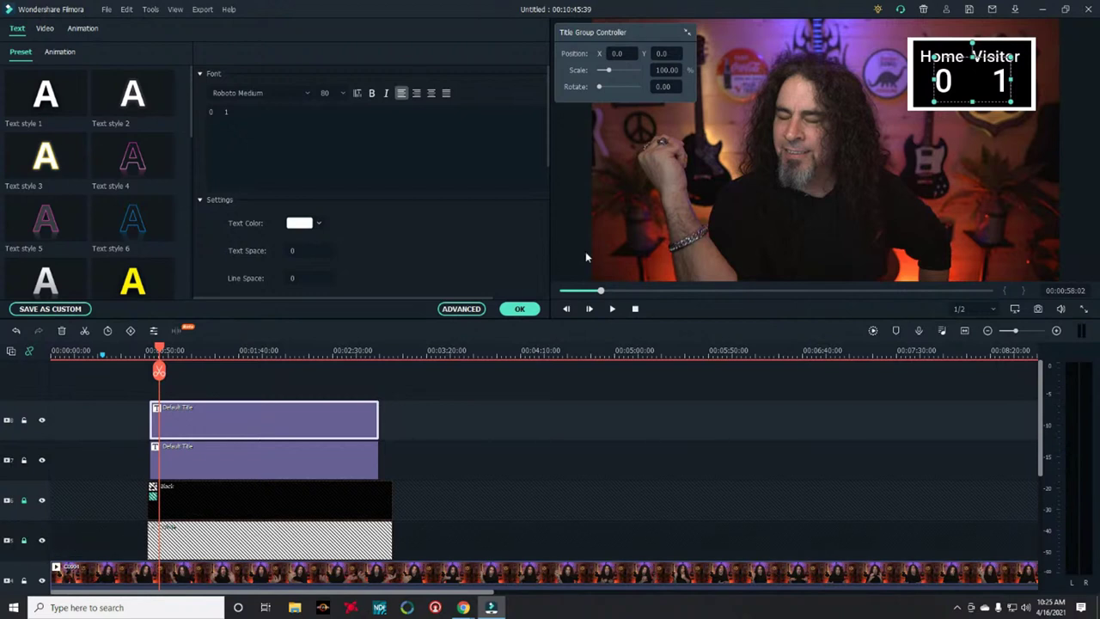
drag(969, 79, 973, 78)
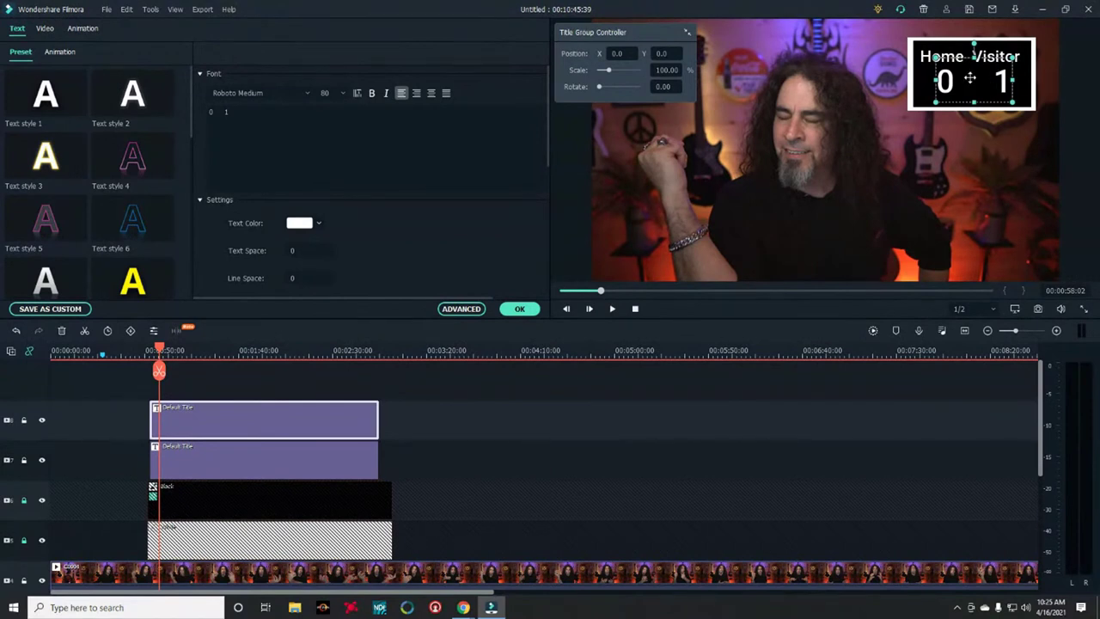
Step: Remove one space between the 0 and the 1 and realign the score beneath "Home Visitor"
click(223, 112)
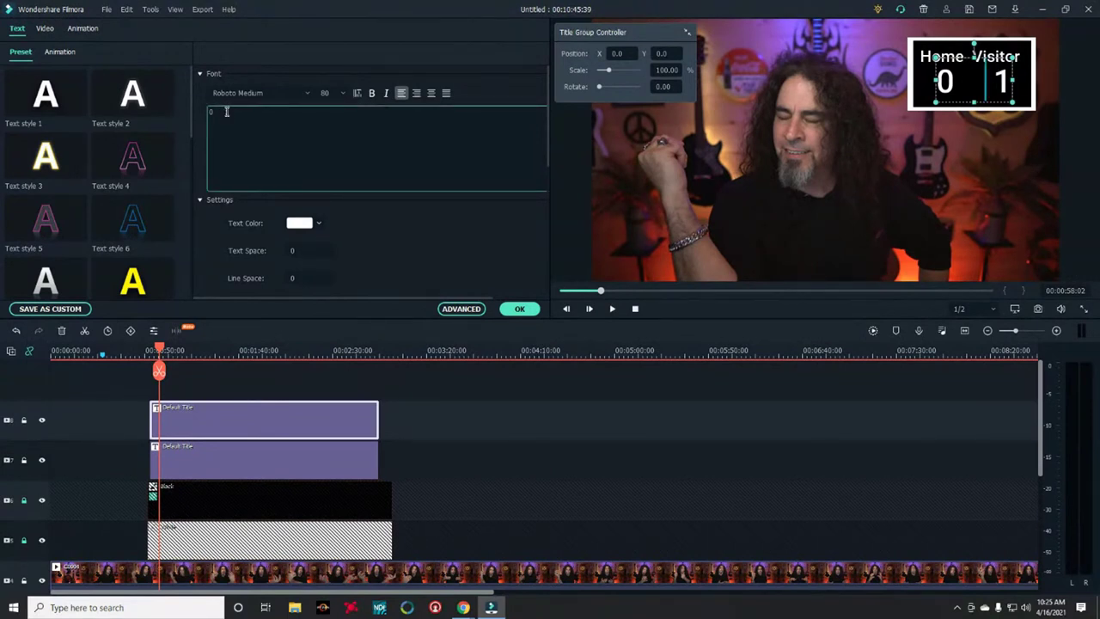
key(BackSpace)
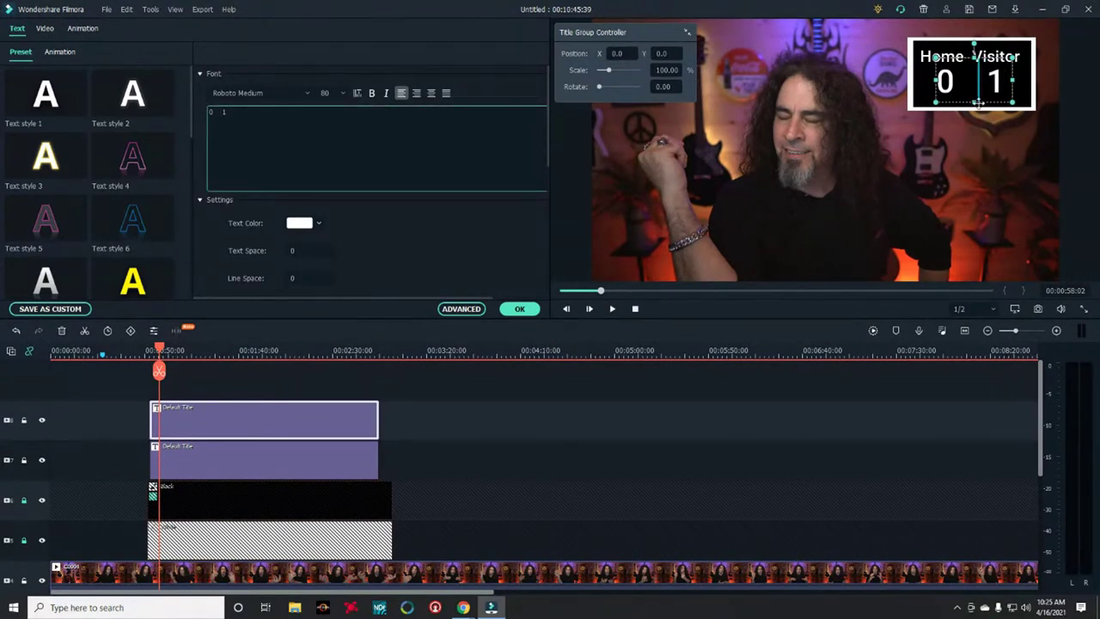
click(937, 98)
drag(959, 87, 955, 86)
click(983, 172)
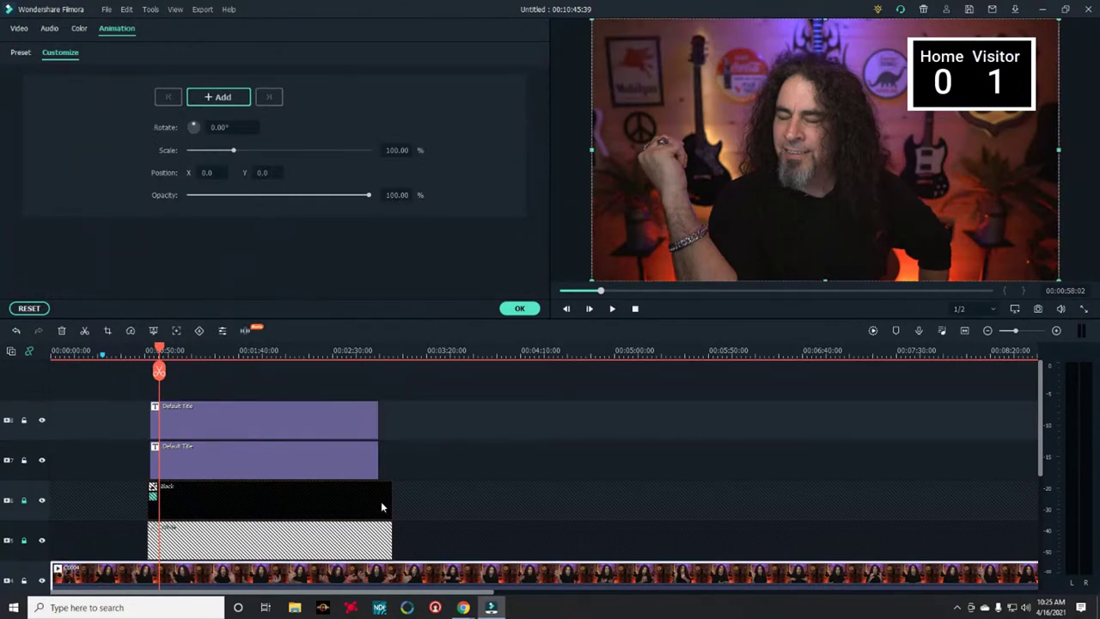
Step: Unlock the Black and White tracks and extend both titles, Black and White together to about the end of C0004
click(23, 500)
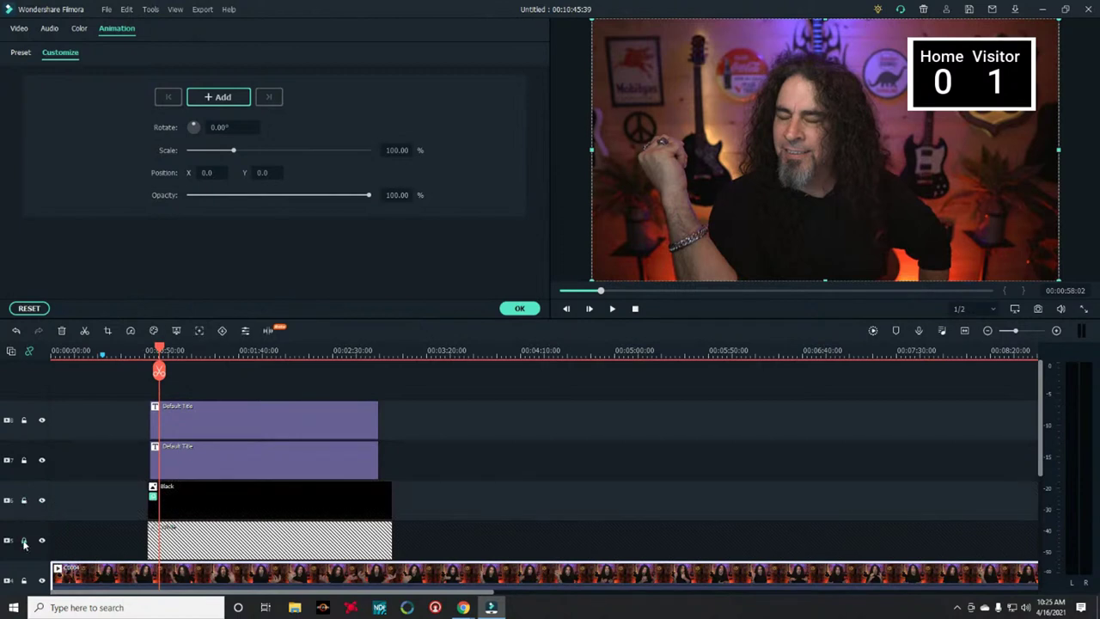
click(23, 539)
drag(1018, 332, 1014, 332)
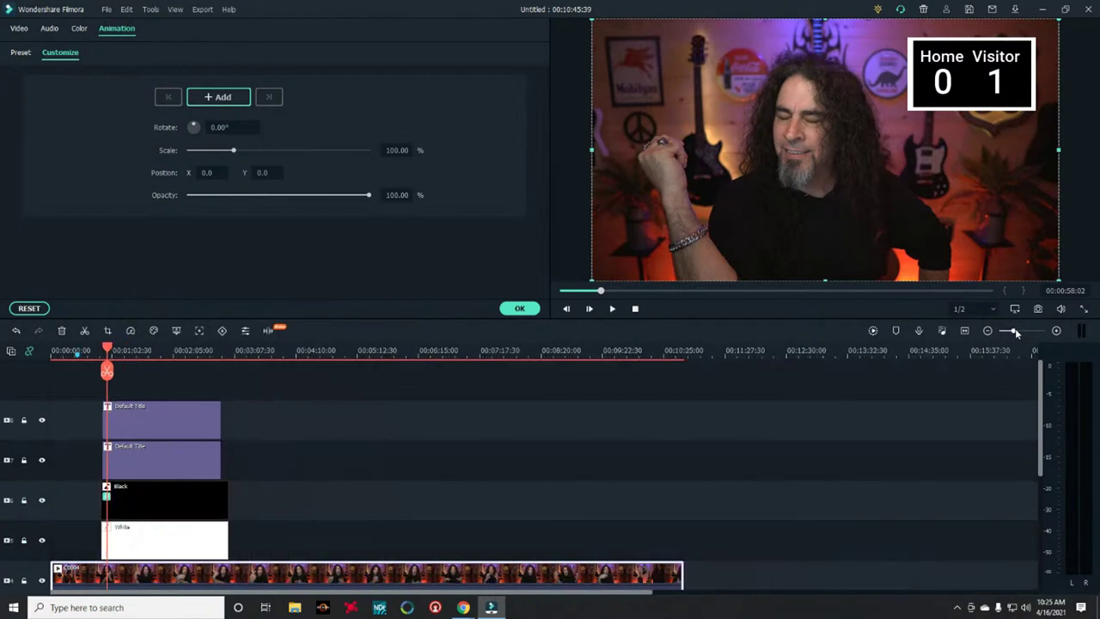
click(250, 422)
click(267, 463)
click(224, 503)
ctrl+click(285, 557)
drag(300, 504, 939, 503)
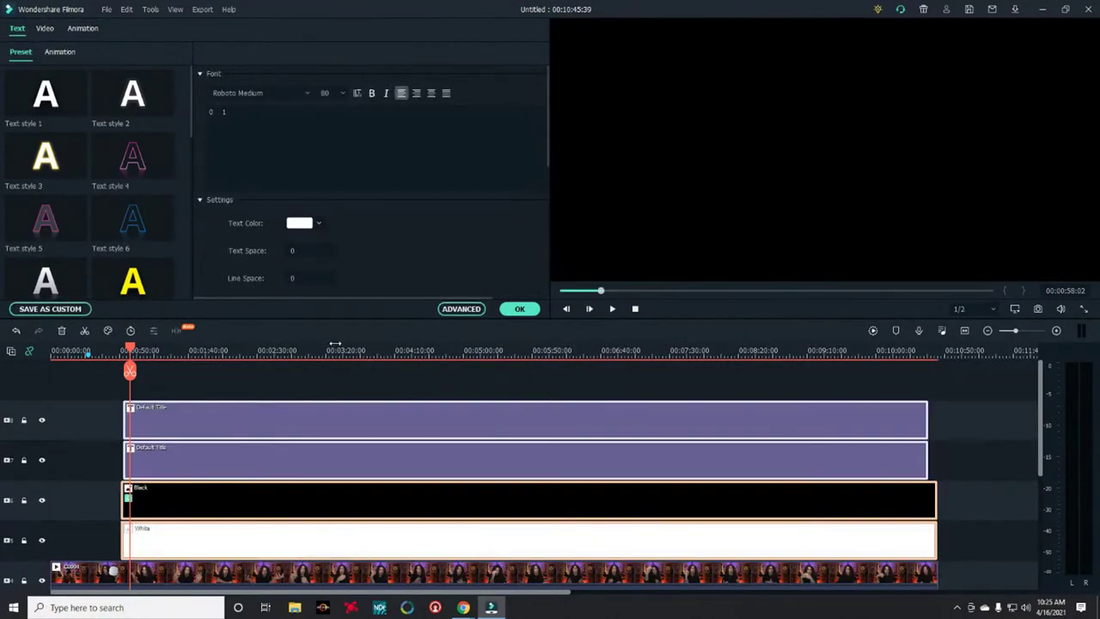
Step: Play to 00:02:09:06, toggle the score title's track visibility off and on, and split only that title there
click(222, 349)
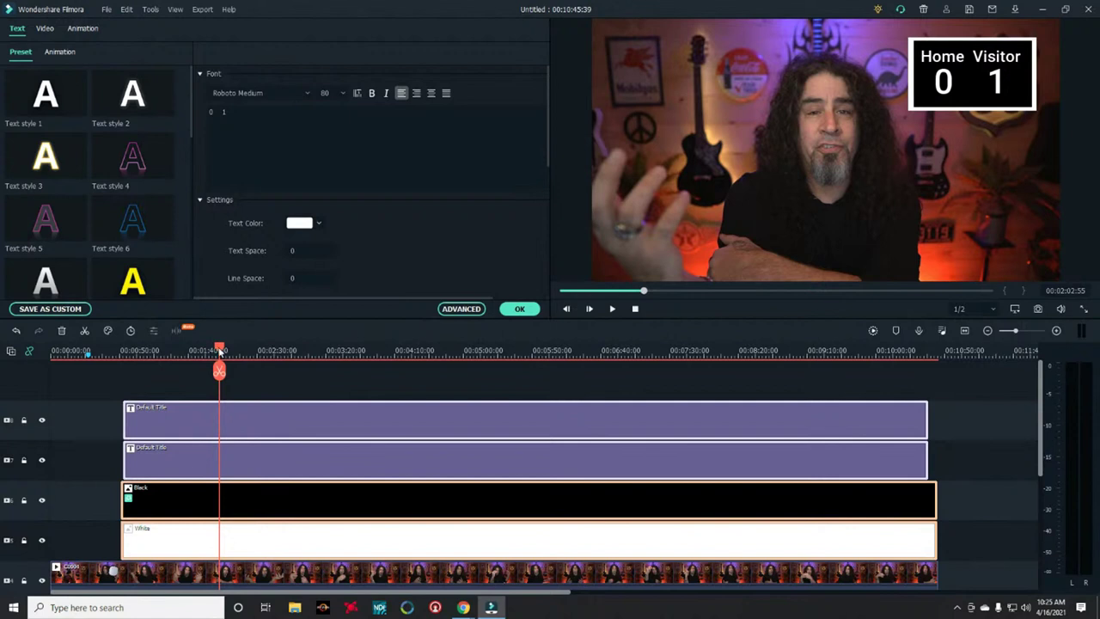
key(space)
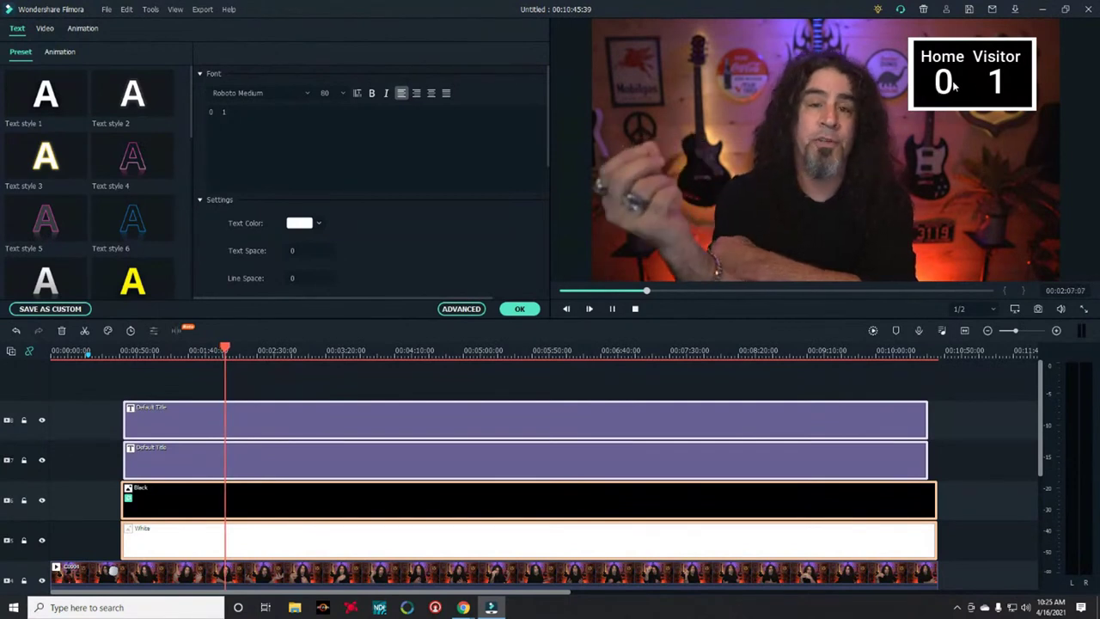
key(space)
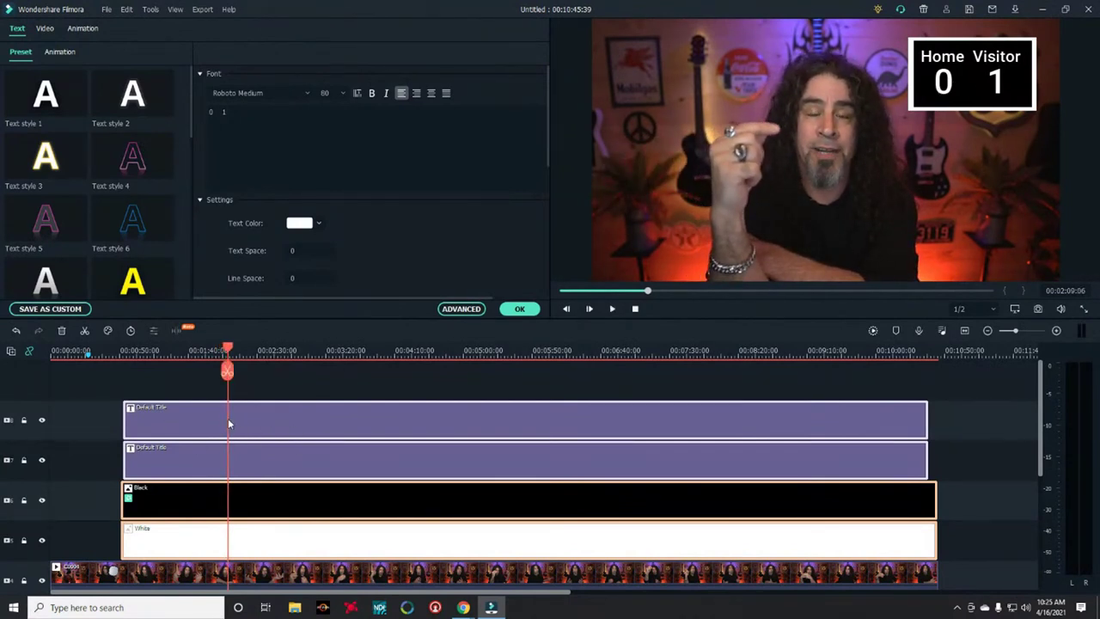
click(42, 420)
click(42, 421)
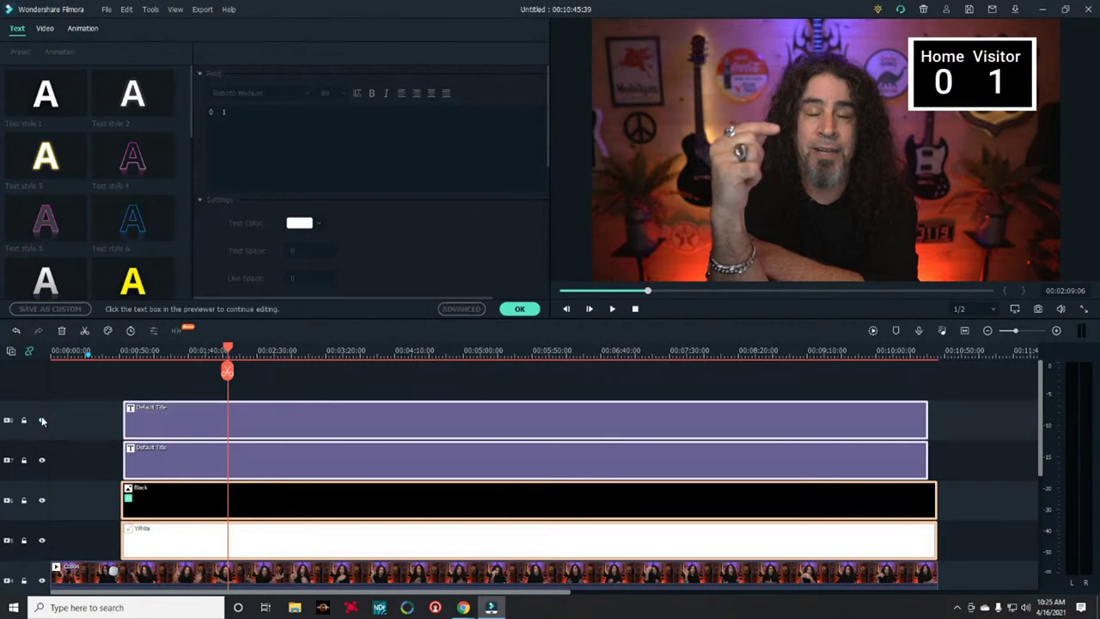
click(227, 413)
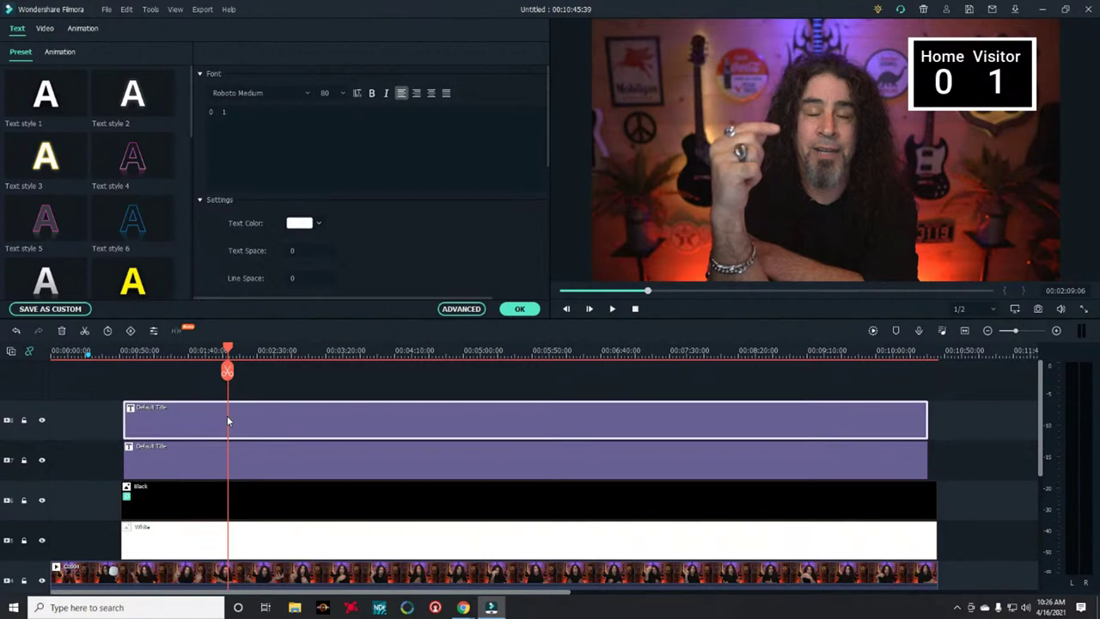
click(227, 371)
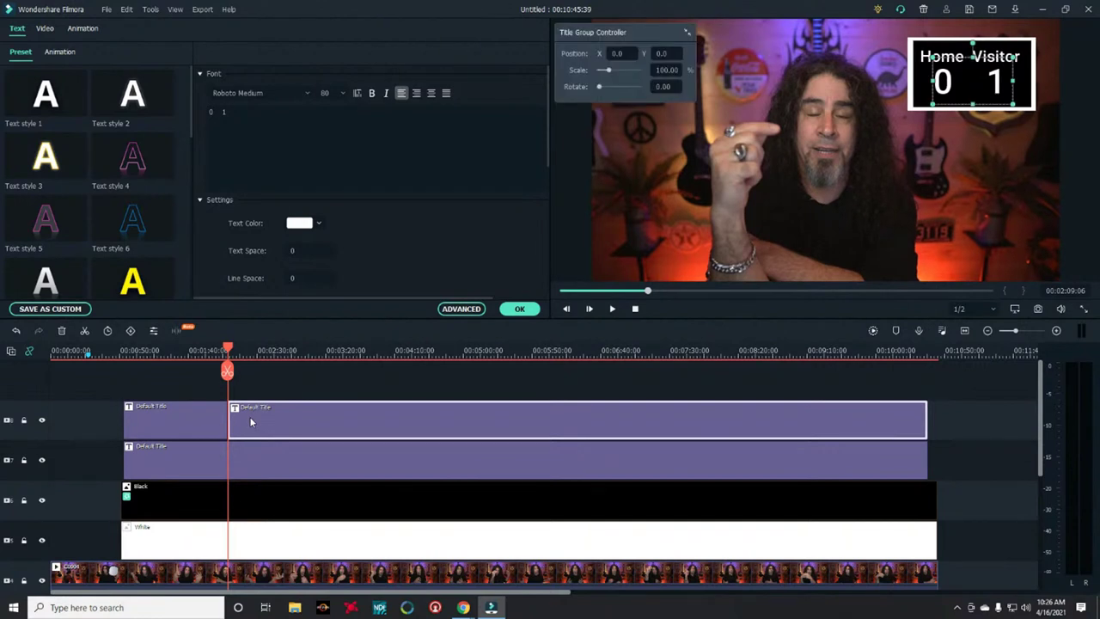
Step: Change the home score from the split onward to 1, keeping the visitor score at 1
click(213, 112)
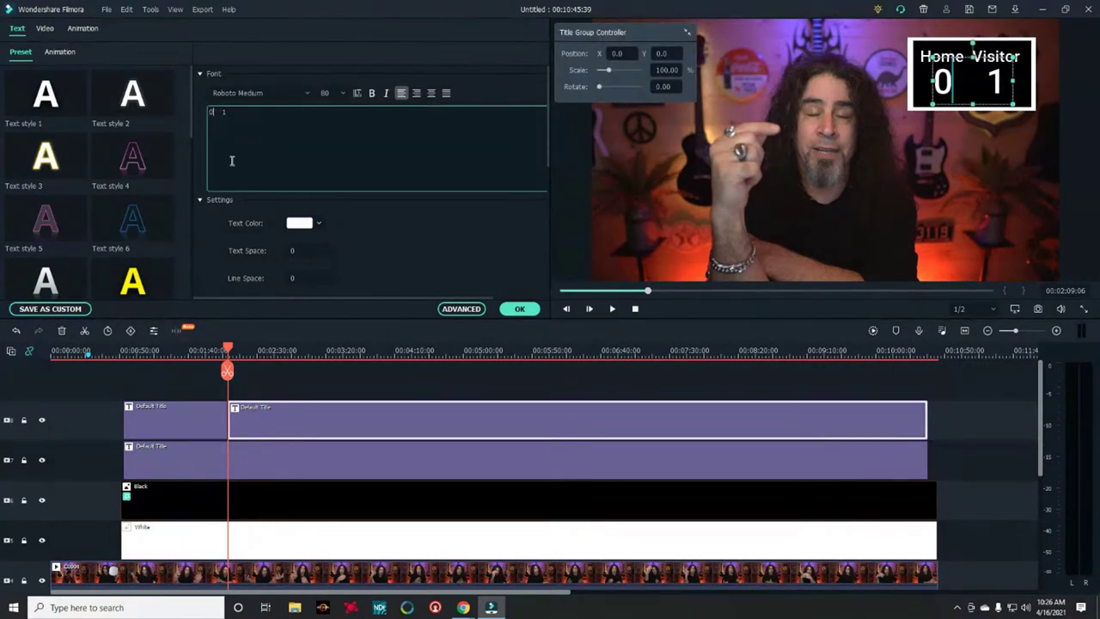
key(BackSpace)
text(1)
Step: Play the timeline before and across the 00:02:09:06 split to check the home score change
click(132, 351)
key(space)
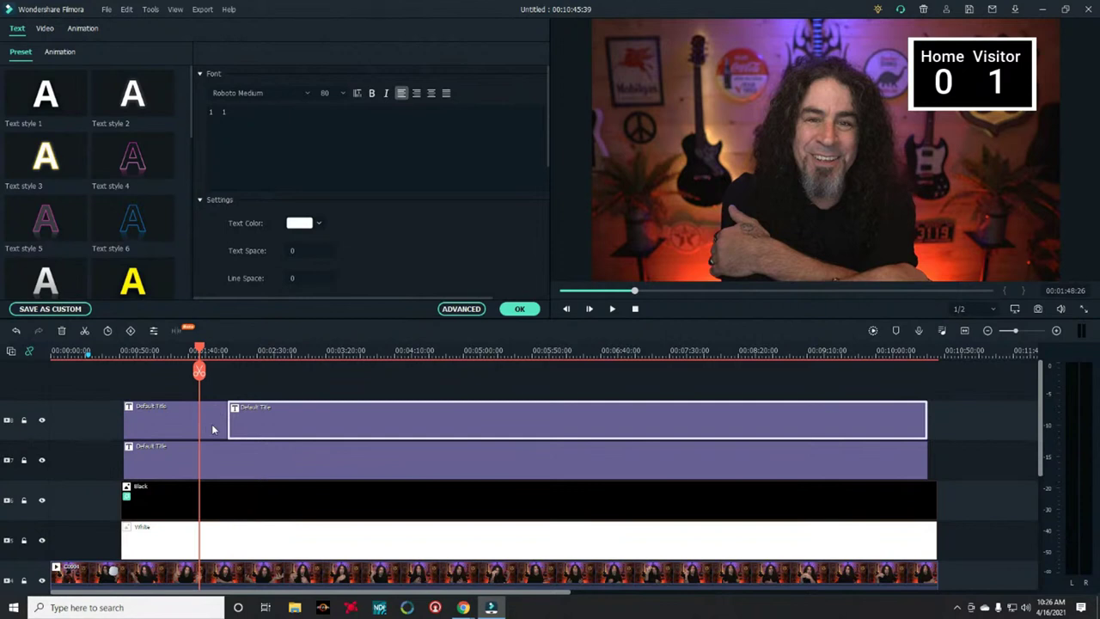
click(224, 351)
key(space)
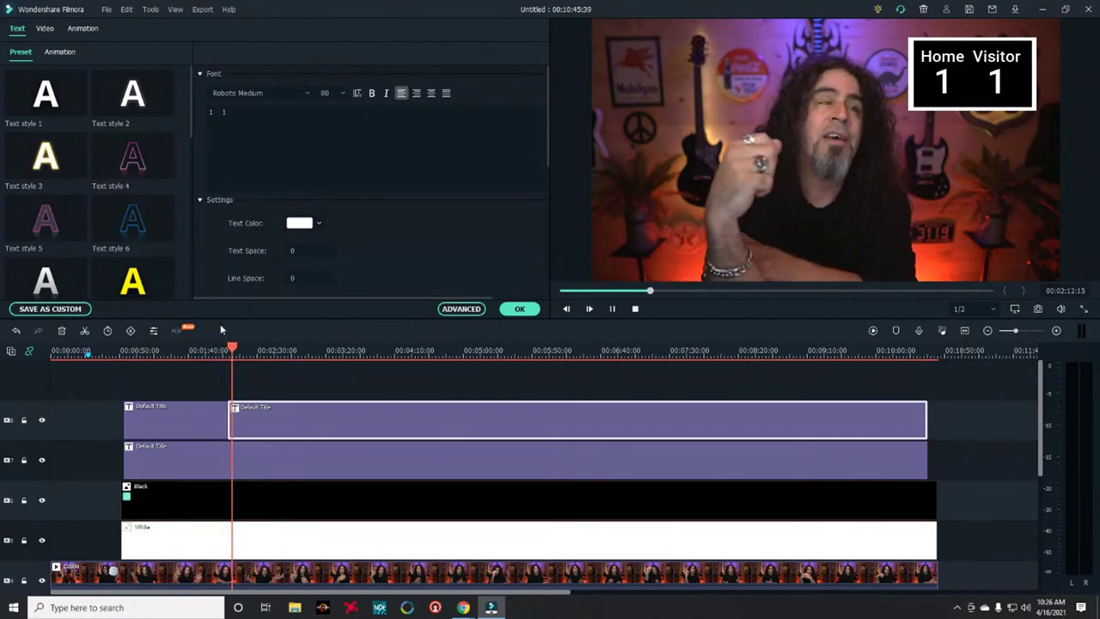
click(232, 367)
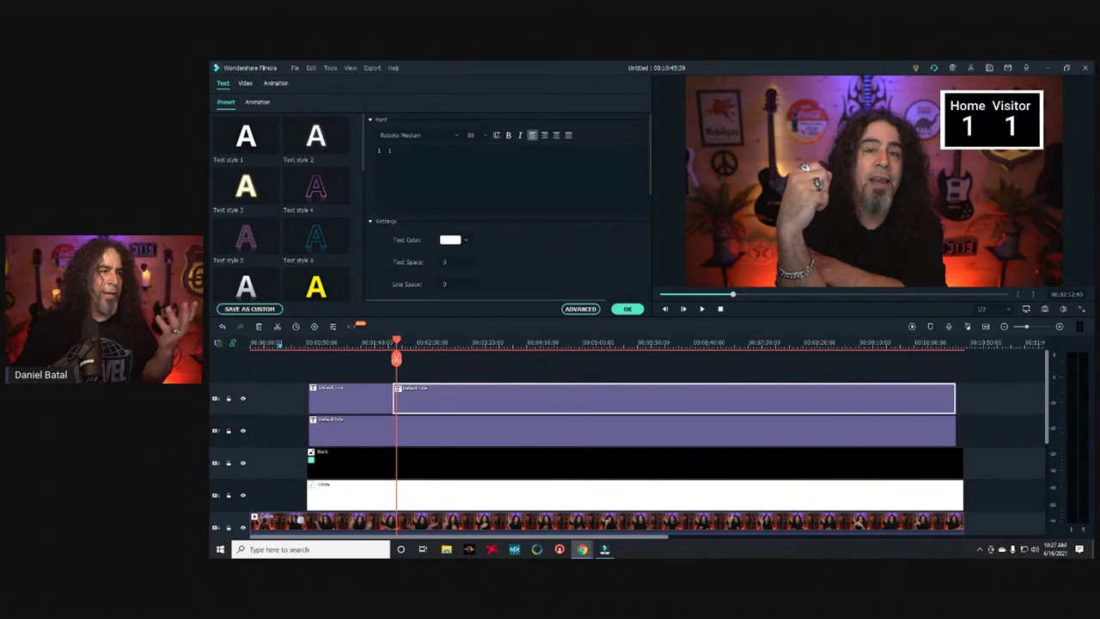
Step: Split the second score title at about 00:05:10 and change the visitor score in the part after it to 2
drag(546, 392, 595, 392)
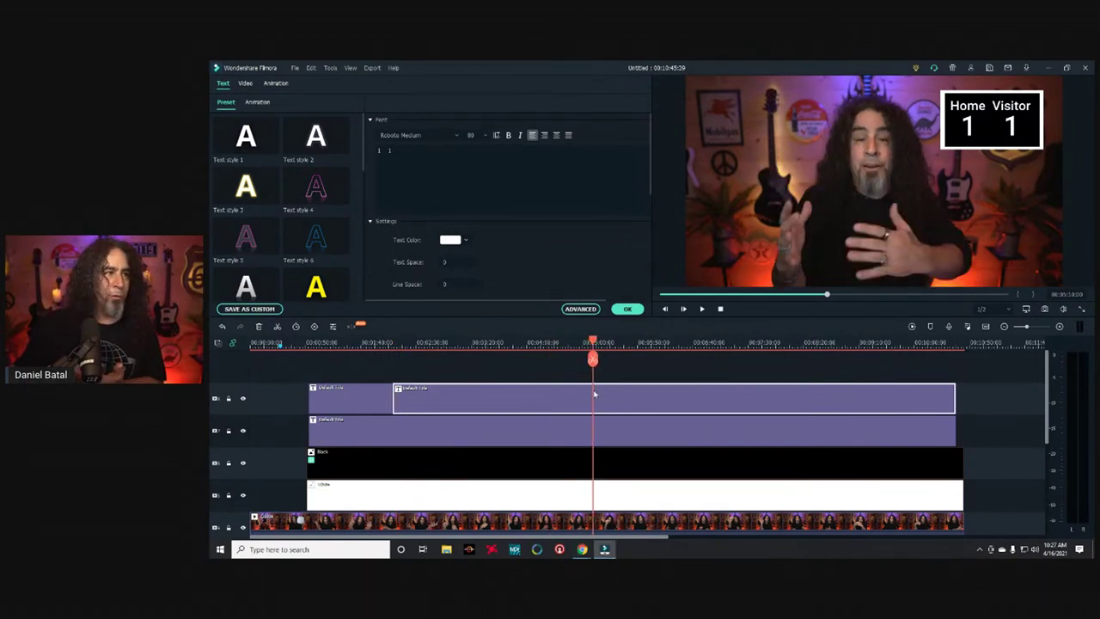
click(592, 359)
click(597, 400)
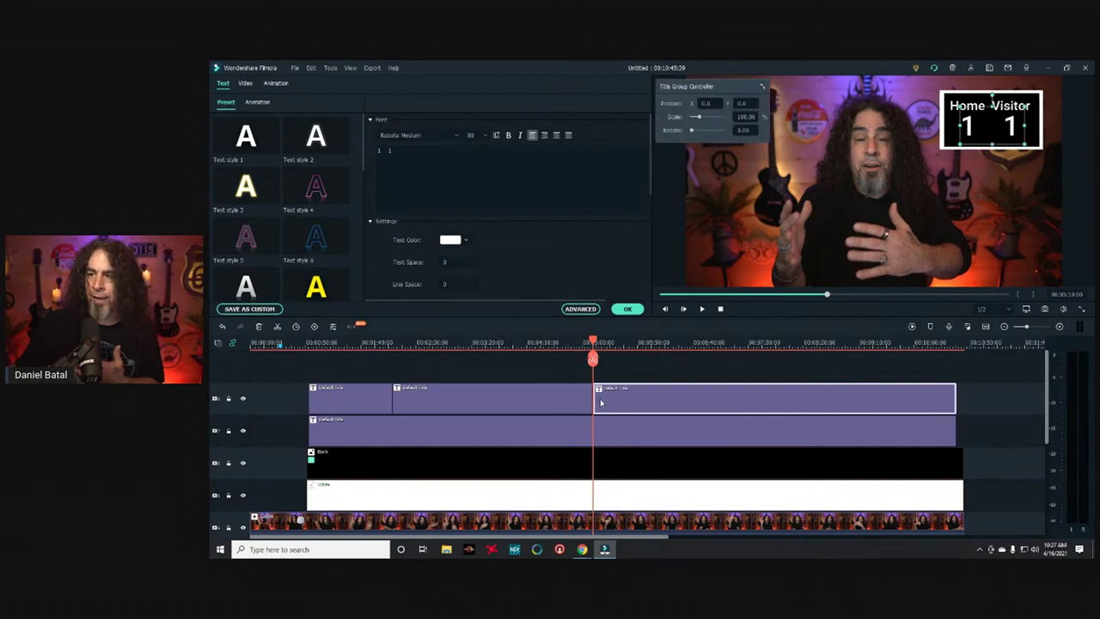
click(393, 155)
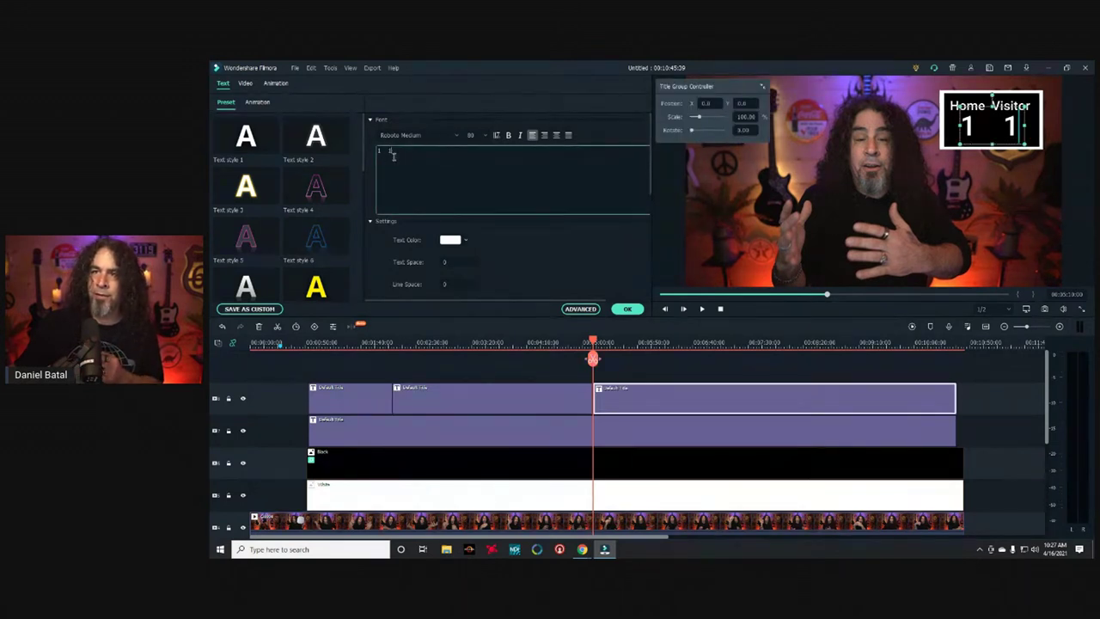
key(BackSpace)
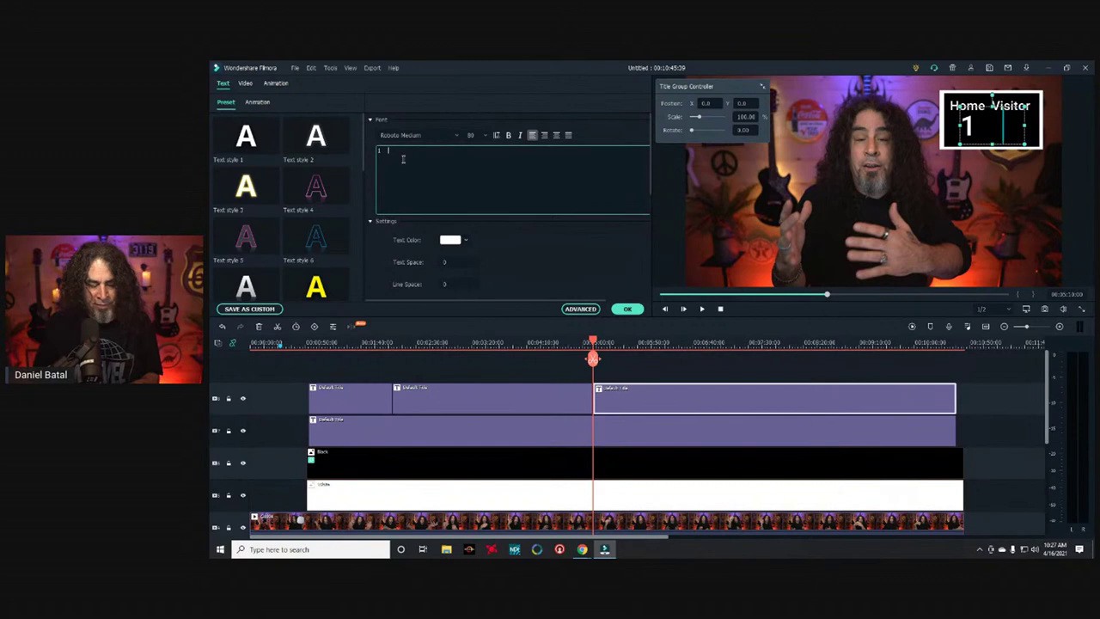
text(2)
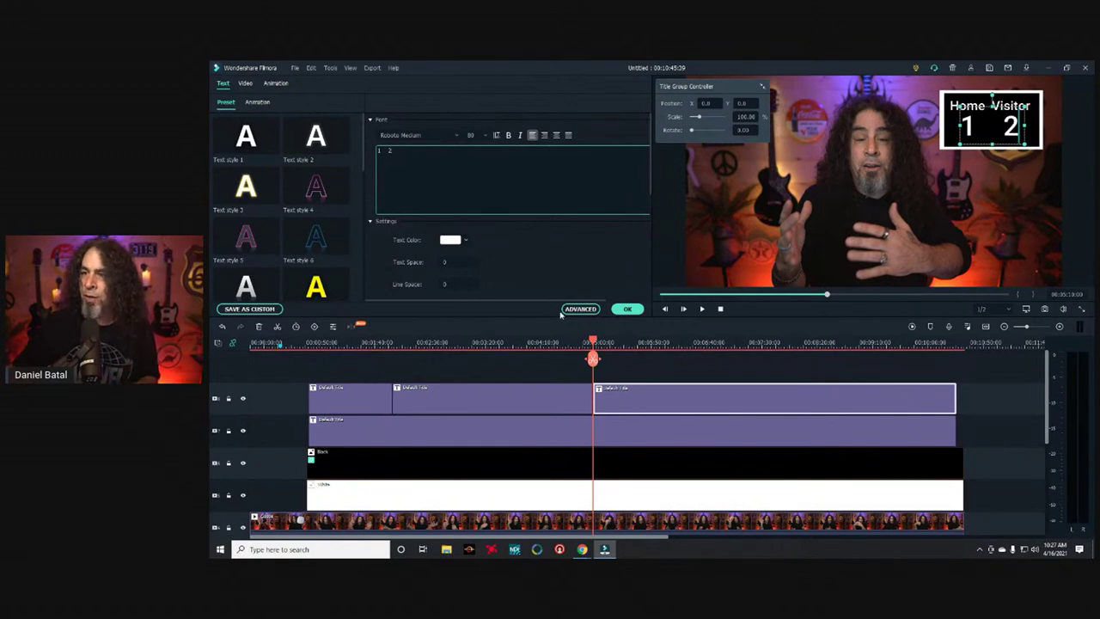
Step: Play from just before the 00:05:10 split to check the visitor score change
click(590, 345)
drag(592, 359, 589, 359)
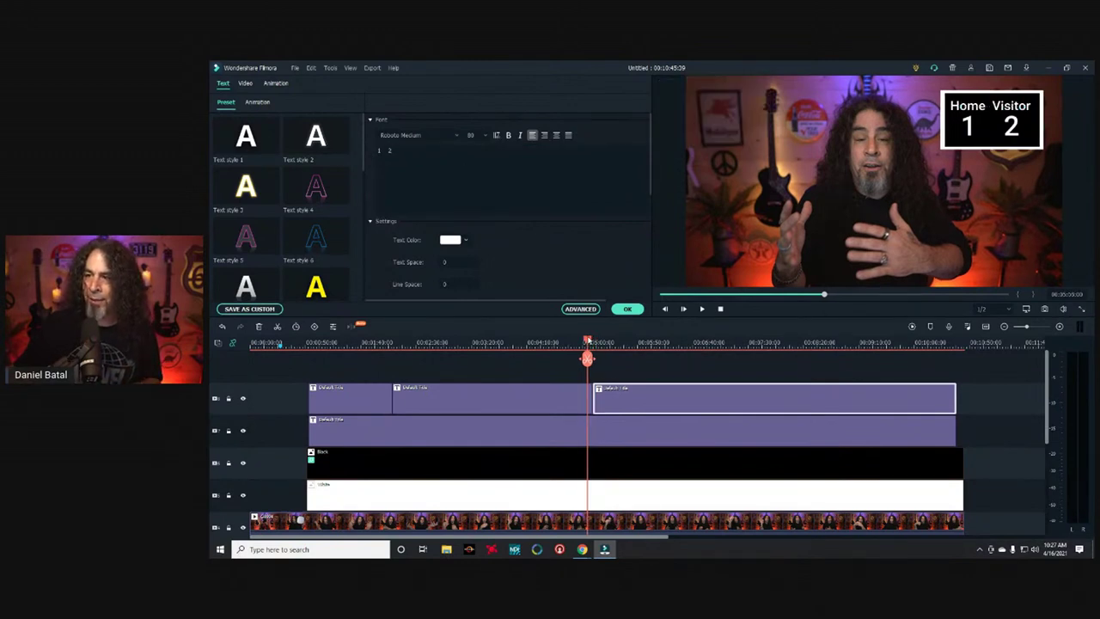
click(703, 309)
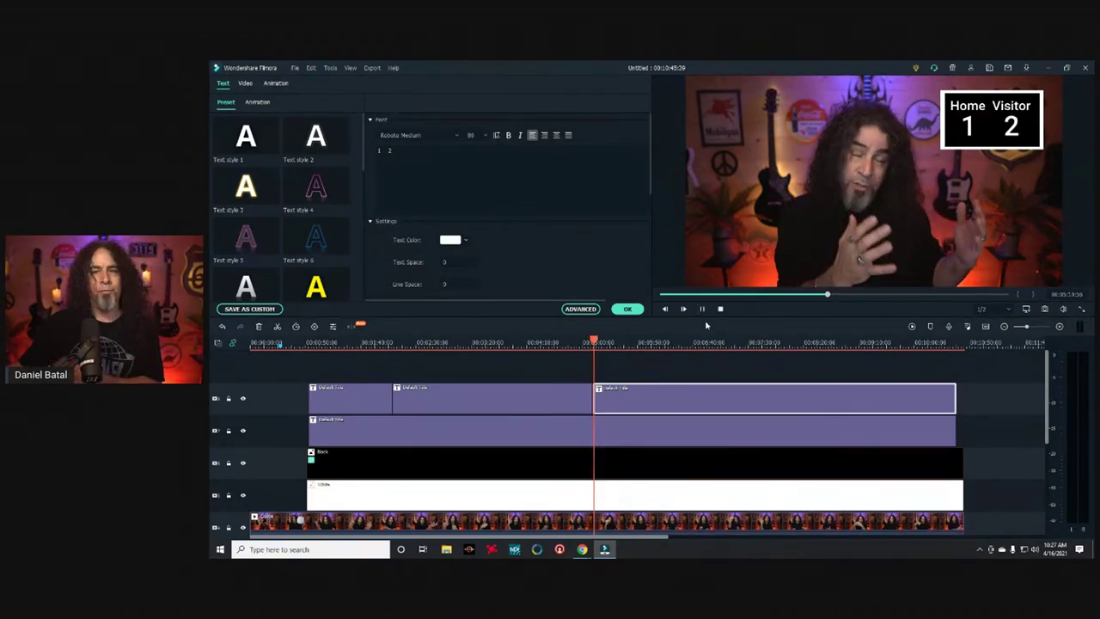
click(596, 359)
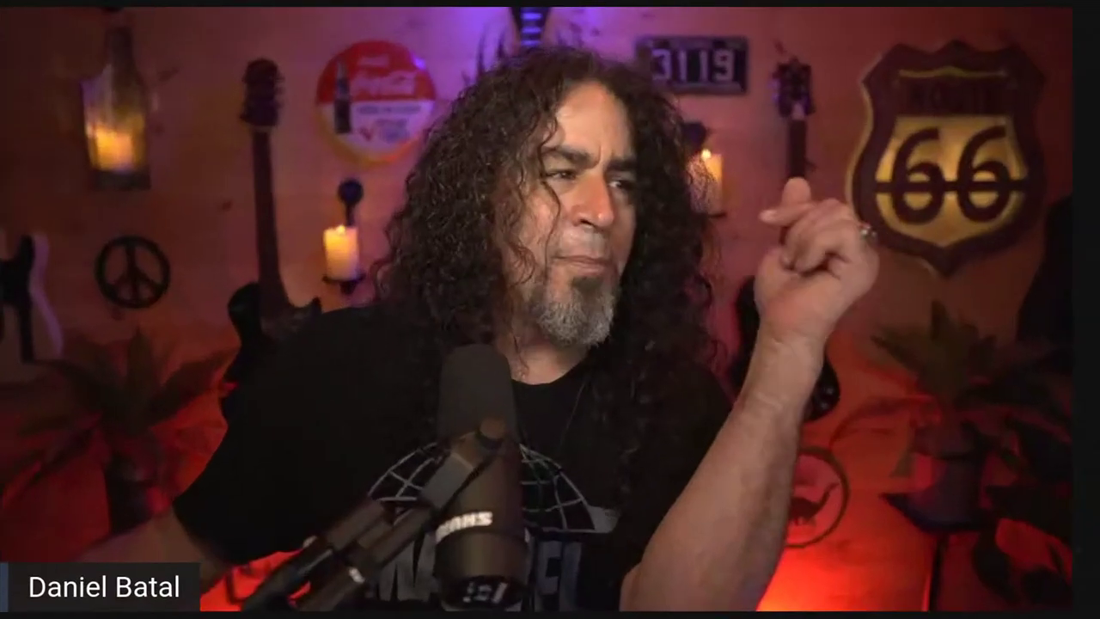